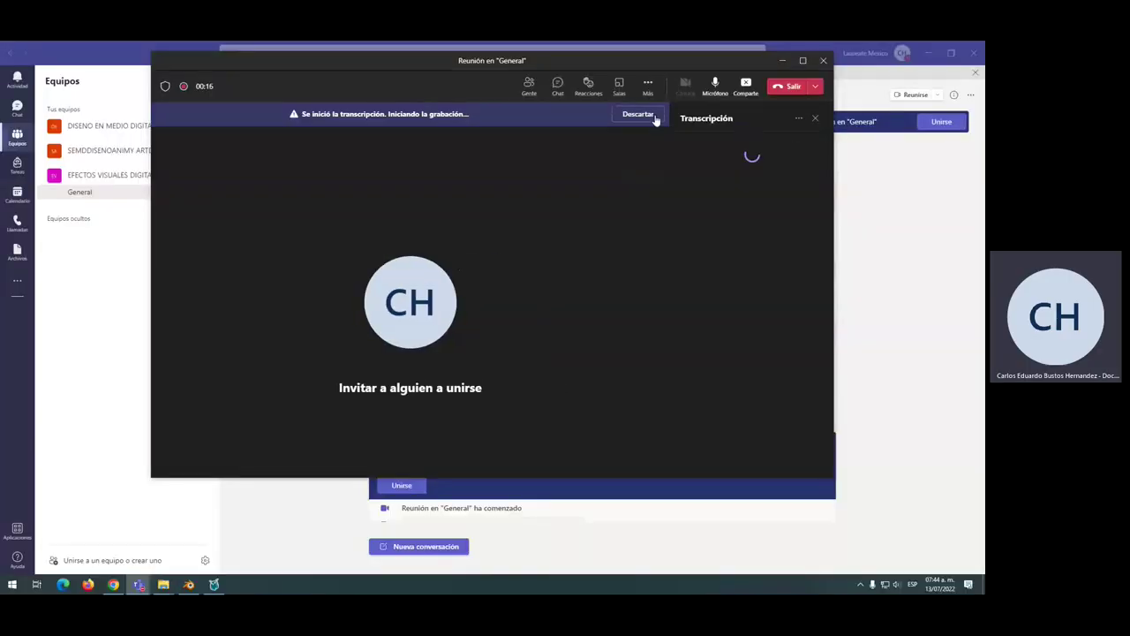
- Acknowledge the Teams transcription notice and choose Show Teacher > Full Screen in Insight
{"action": "left_click", "coordinate": [645, 113]}
{"action": "key", "text": "alt+Tab"}
{"action": "key", "text": "alt+Tab"}
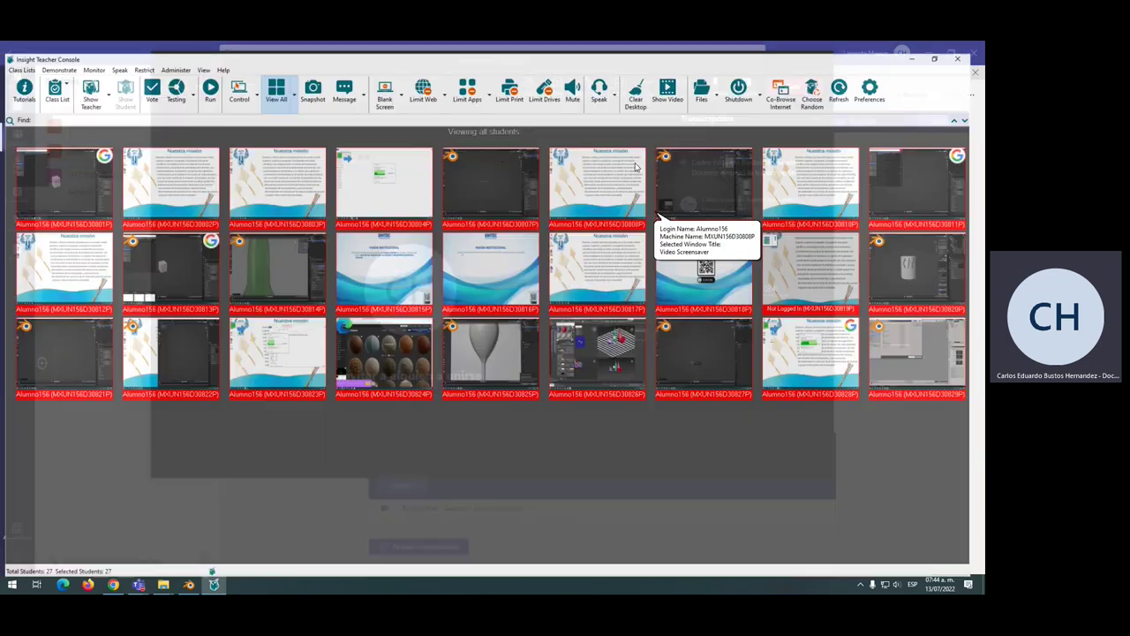
{"action": "left_click", "coordinate": [89, 84]}
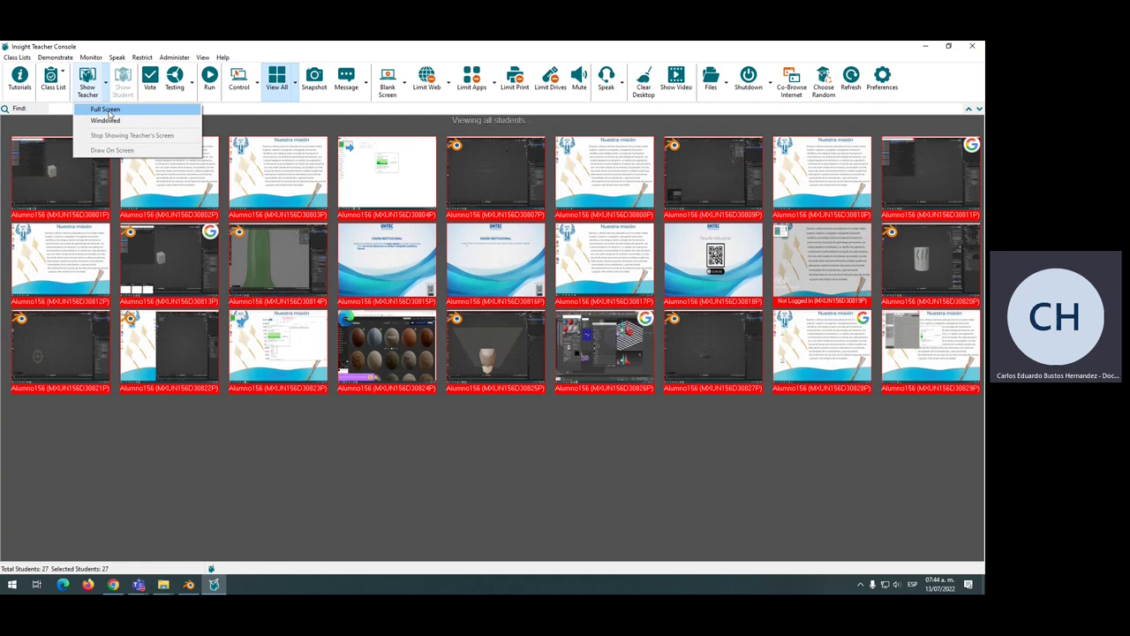
{"action": "left_click", "coordinate": [105, 109]}
- Confirm showing the screen to the 27 students with Don't display again ticked, then return to Blender
{"action": "left_click", "coordinate": [406, 346]}
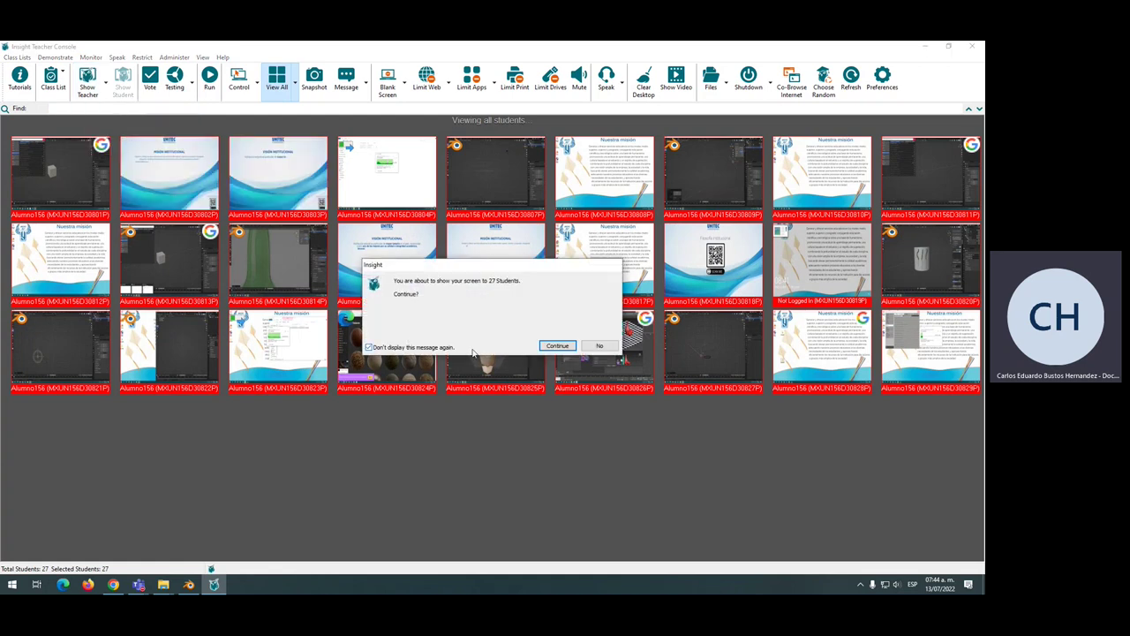
{"action": "left_click", "coordinate": [557, 345]}
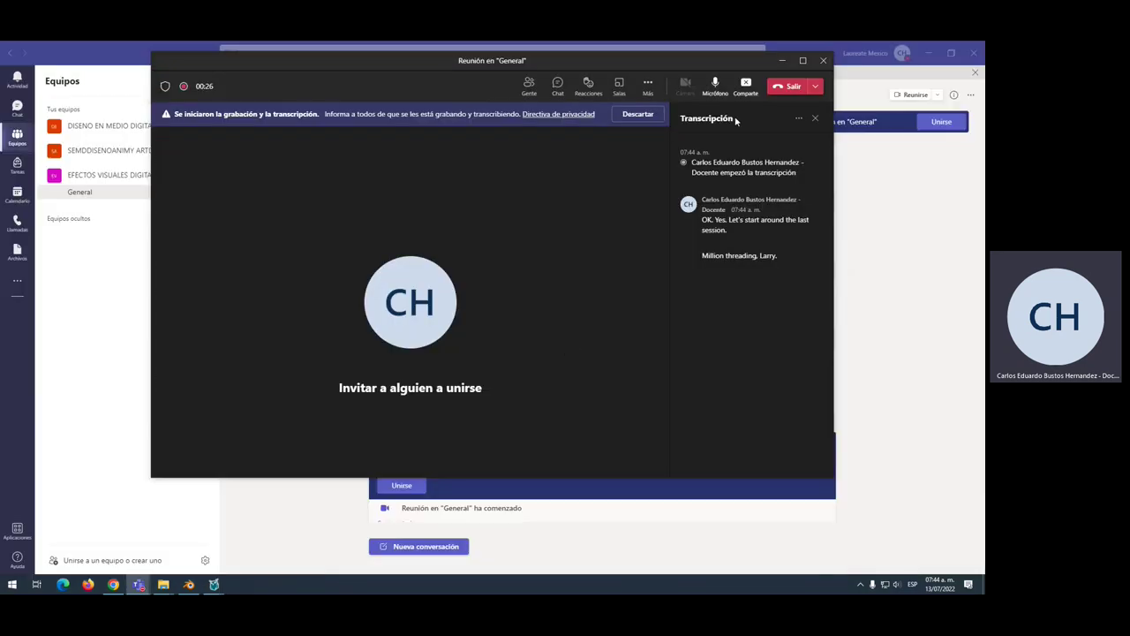
{"action": "key", "text": "alt+Tab"}
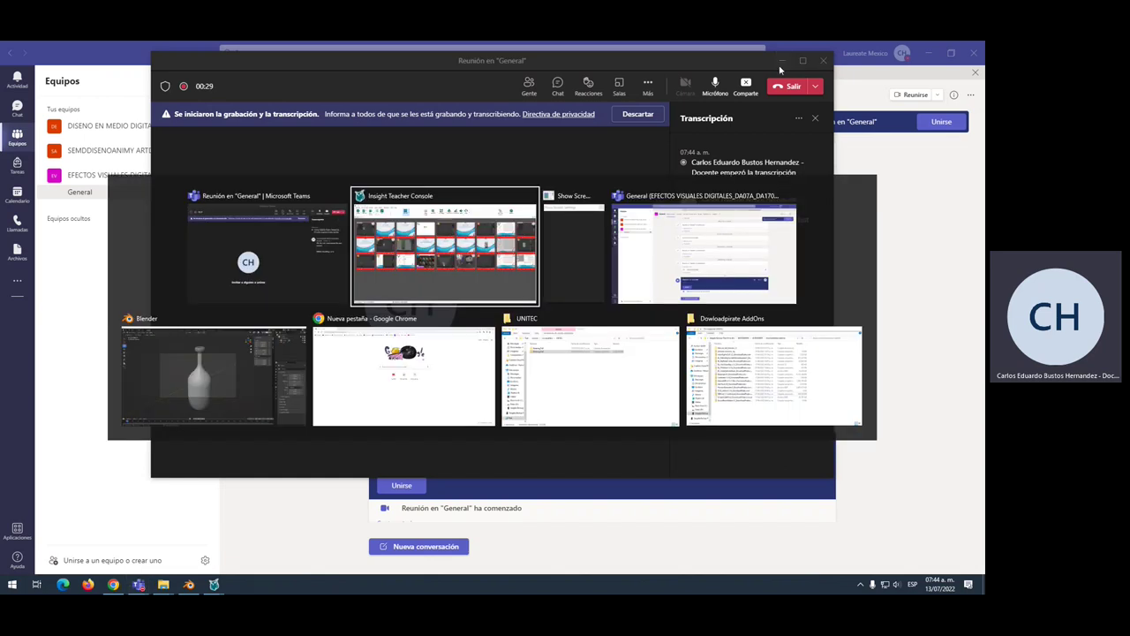
{"action": "key", "text": "alt+Tab"}
{"action": "key", "text": "alt+Tab"}
{"action": "key", "text": "alt+Tab"}
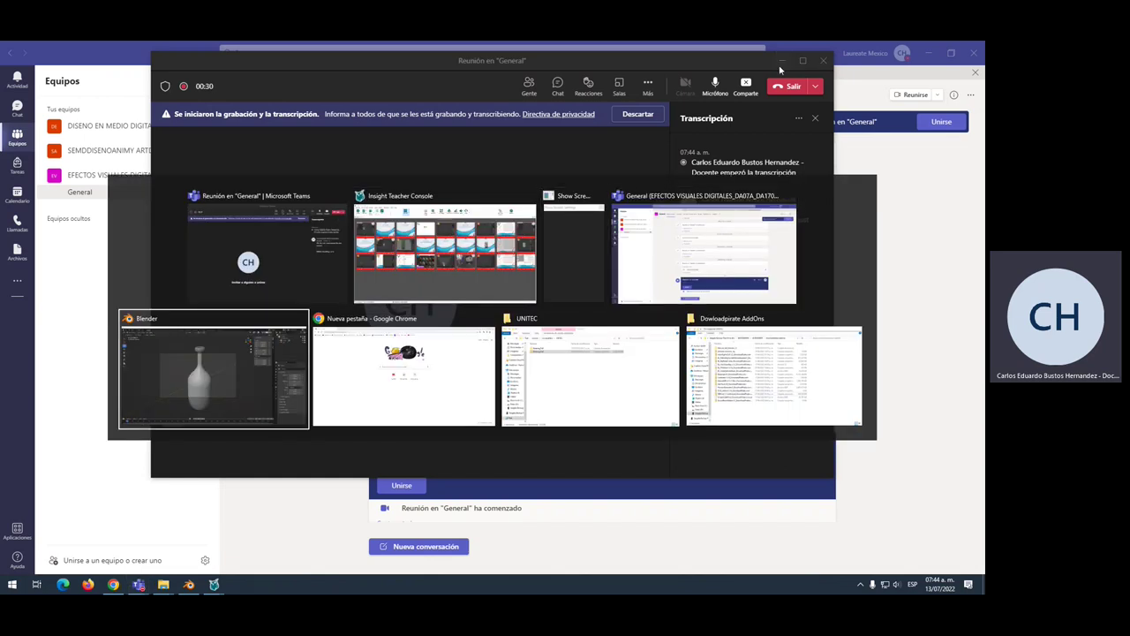
- Delete the bottle in front view, then check the left, top and right views showing only Camera and Light
{"action": "key", "text": "KP_1"}
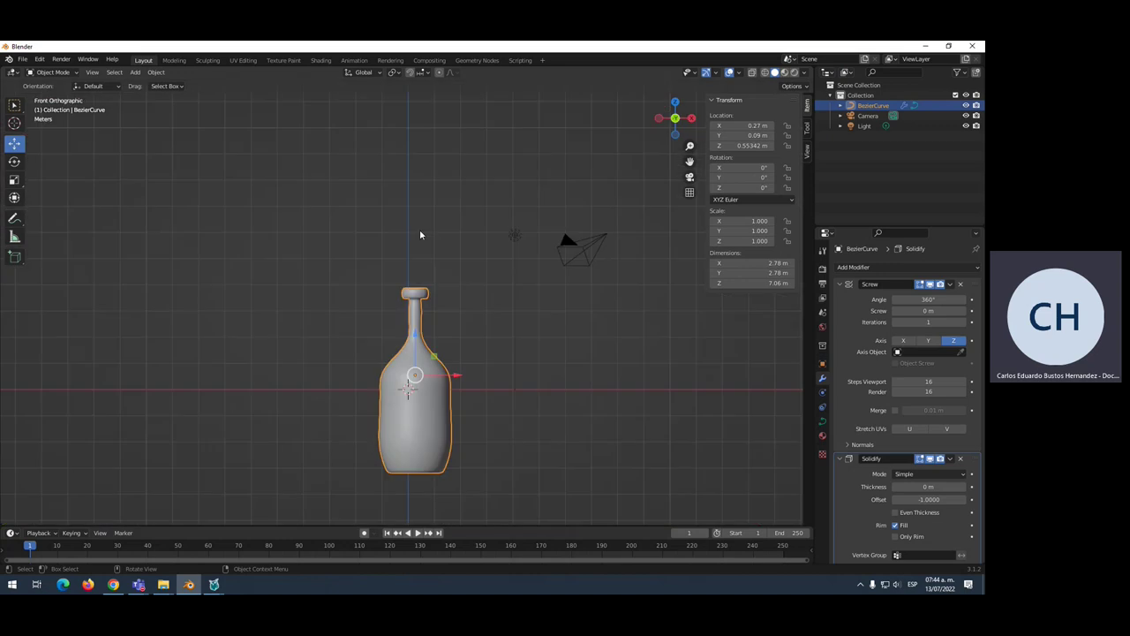
{"action": "key", "text": "Delete"}
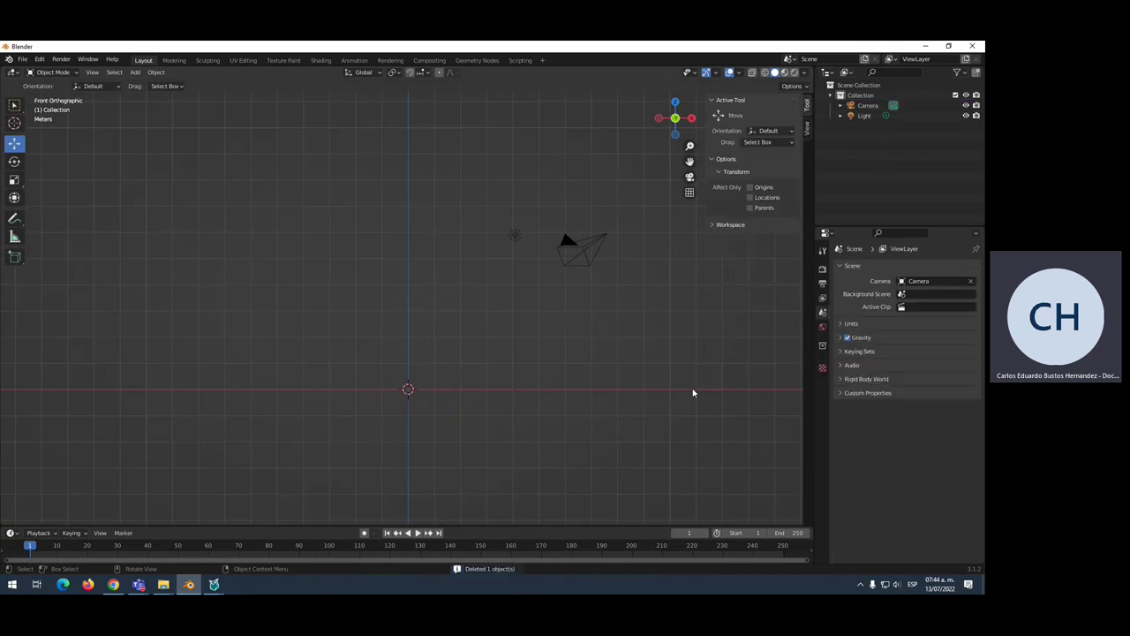
{"action": "left_click", "coordinate": [658, 117]}
{"action": "left_click", "coordinate": [689, 119]}
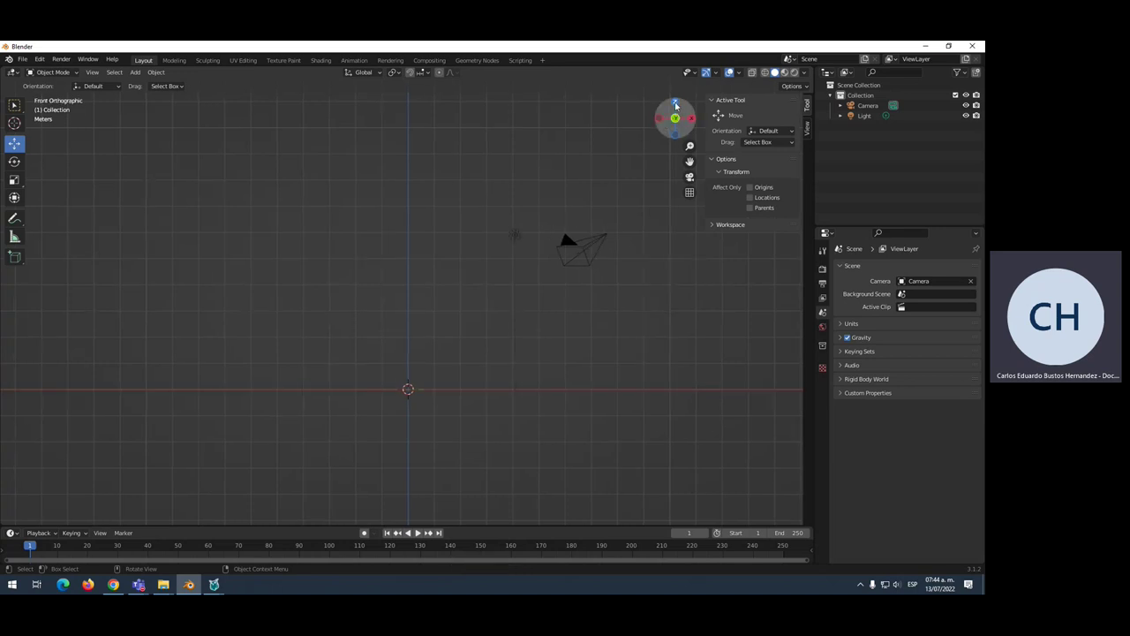
{"action": "left_click", "coordinate": [676, 104]}
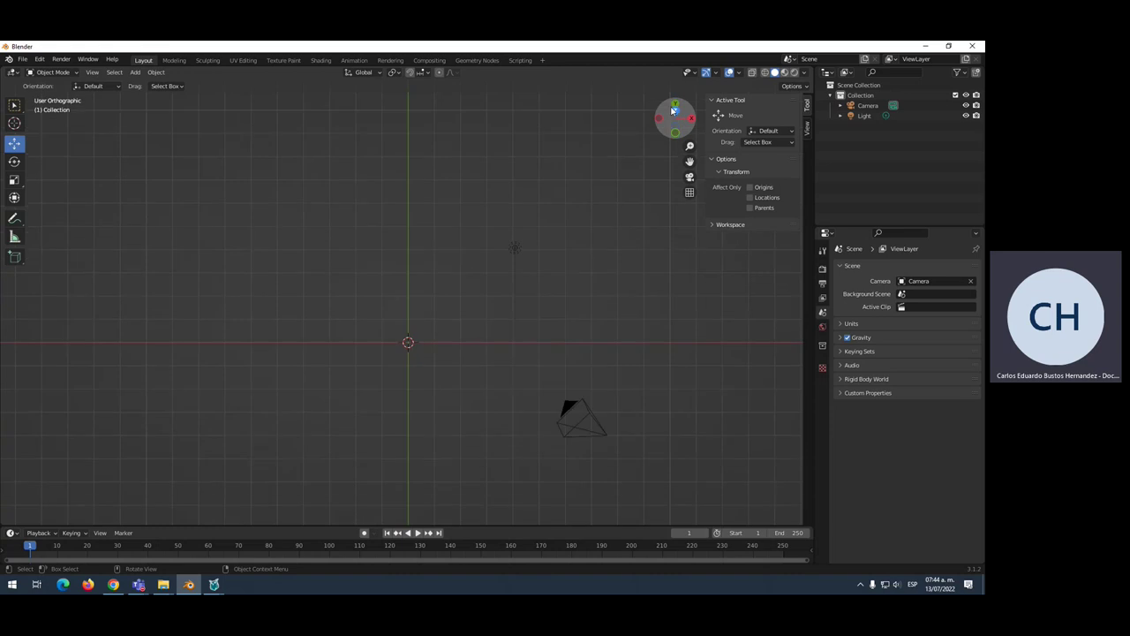
{"action": "left_click", "coordinate": [692, 119]}
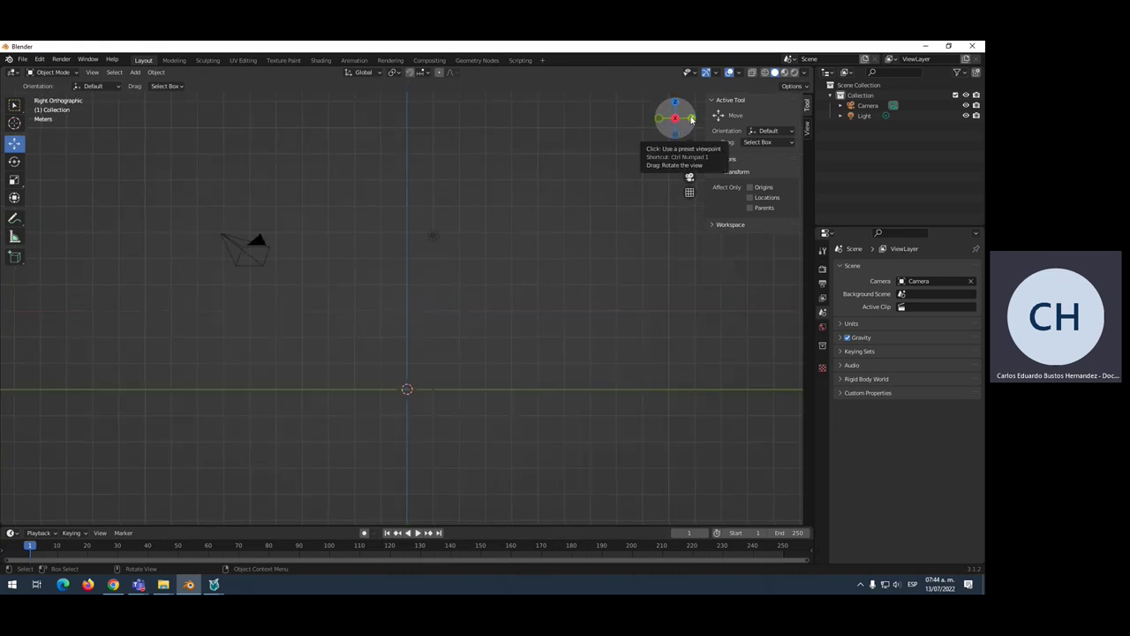
{"action": "left_click", "coordinate": [692, 120]}
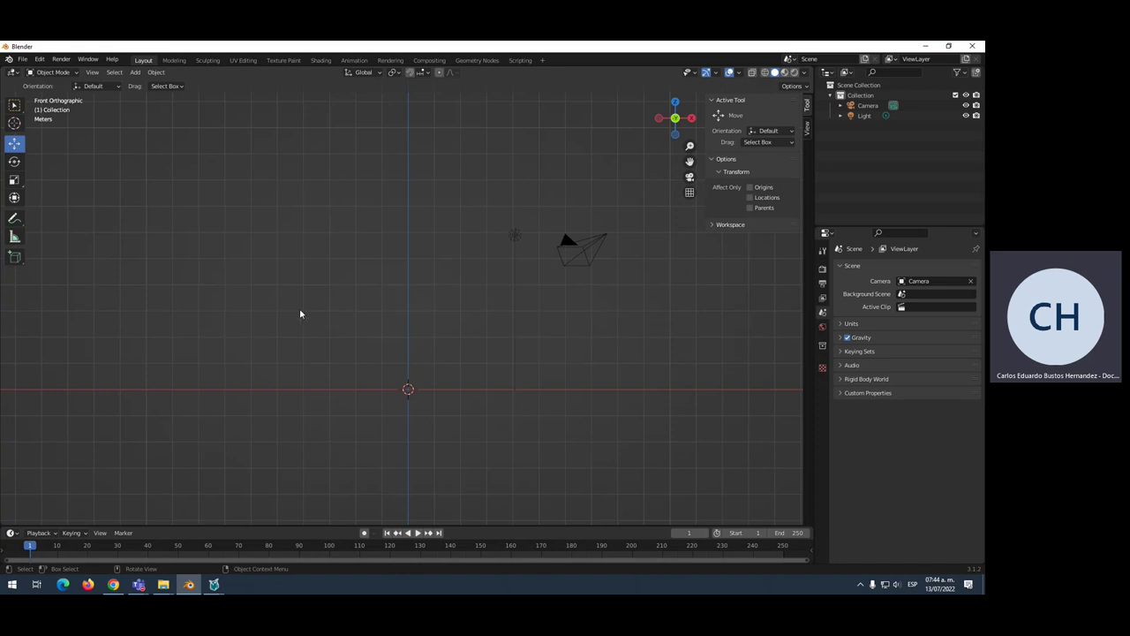
- Add a Bezier curve via Shift+A > Curve > Bezier and enter Edit Mode on it
{"action": "key", "text": "shift"}
{"action": "key", "text": "shift+a"}
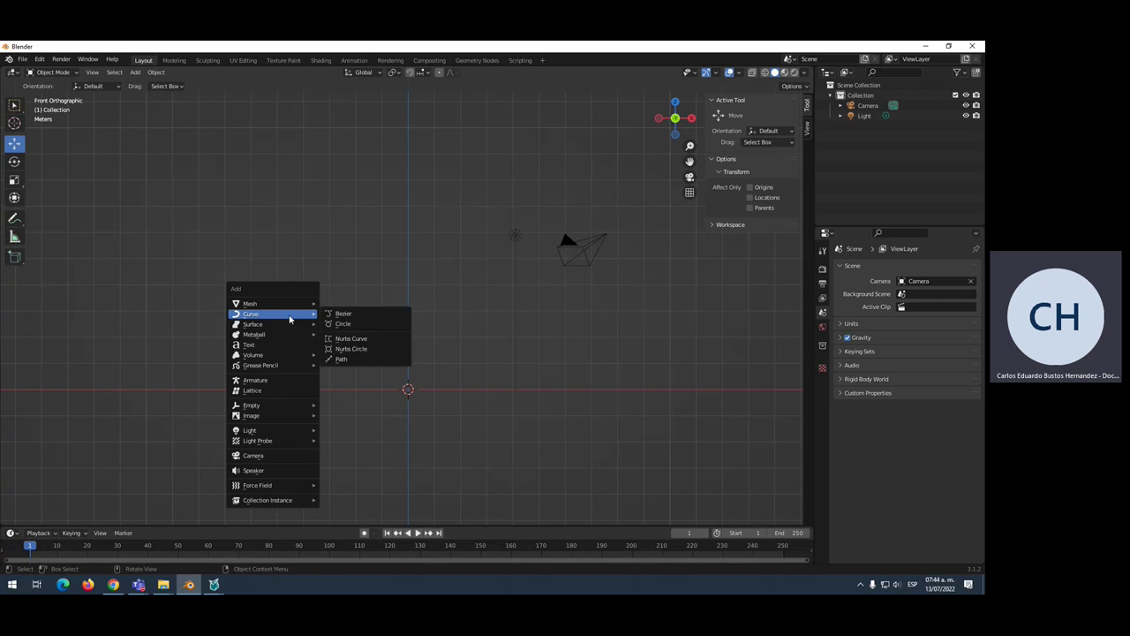
{"action": "left_click", "coordinate": [343, 315]}
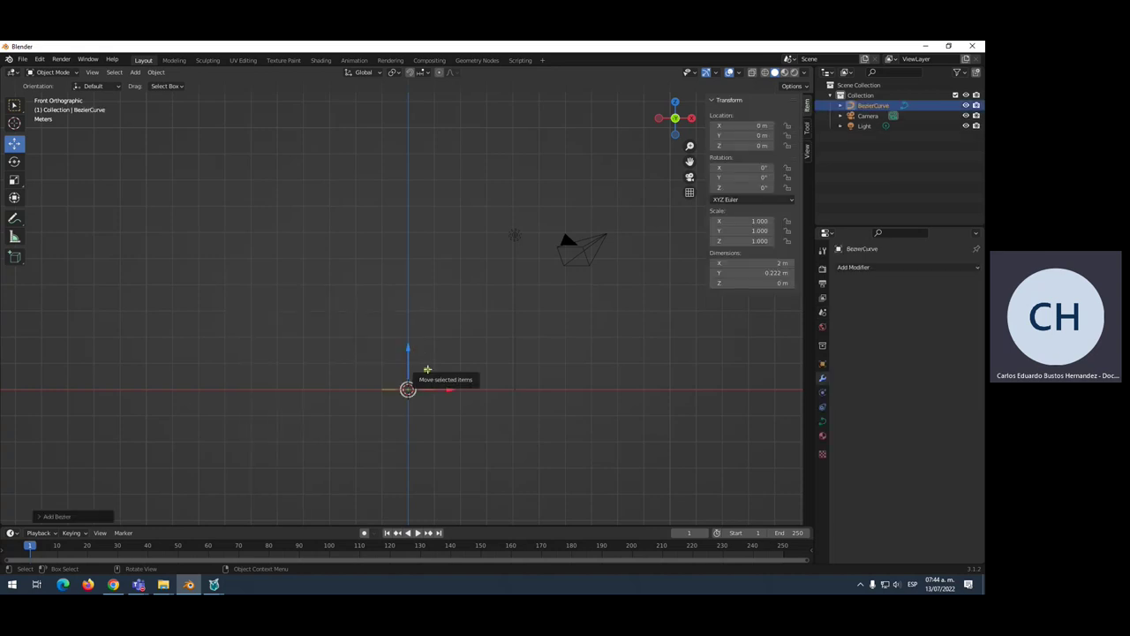
{"action": "key", "text": "Tab"}
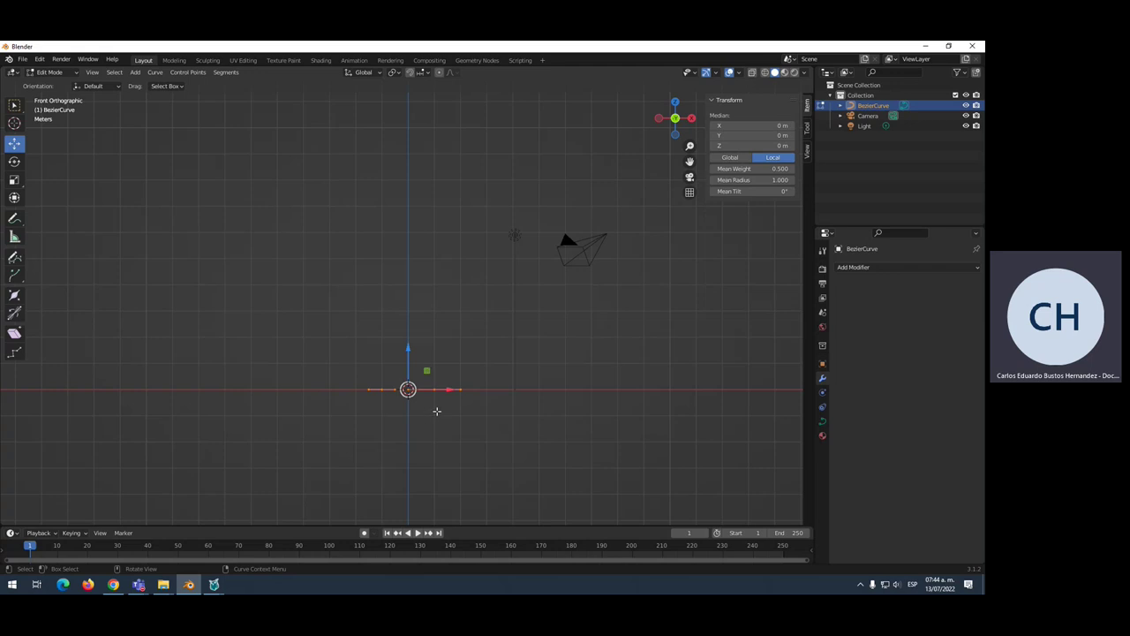
- Raise the curve's right control point straight up and move the left endpoint to the origin
{"action": "scroll", "coordinate": [437, 410], "scroll_direction": "up", "scroll_amount": 3}
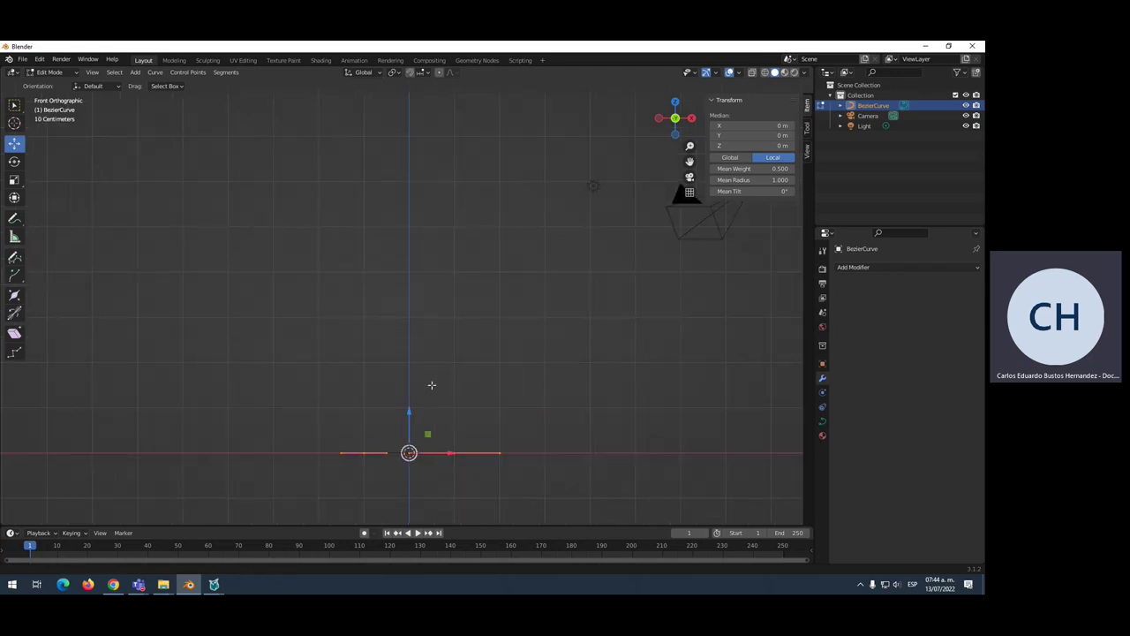
{"action": "middle_click_drag", "start_coordinate": [432, 385], "coordinate": [438, 318], "text": "shift"}
{"action": "left_click", "coordinate": [459, 385]}
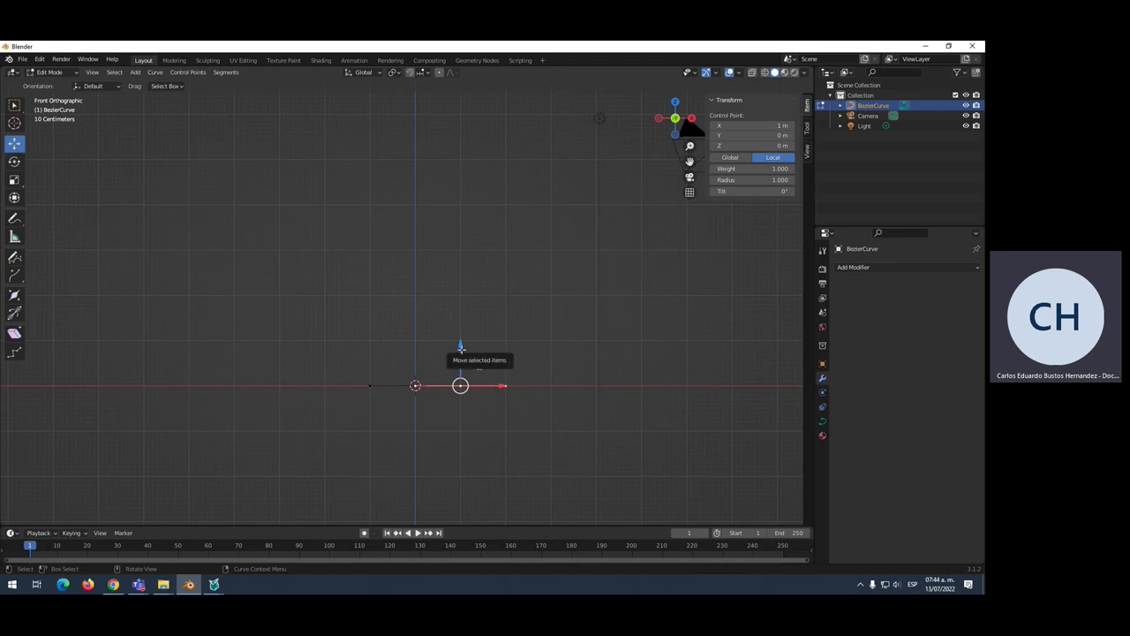
{"action": "left_click_drag", "start_coordinate": [460, 348], "coordinate": [470, 267]}
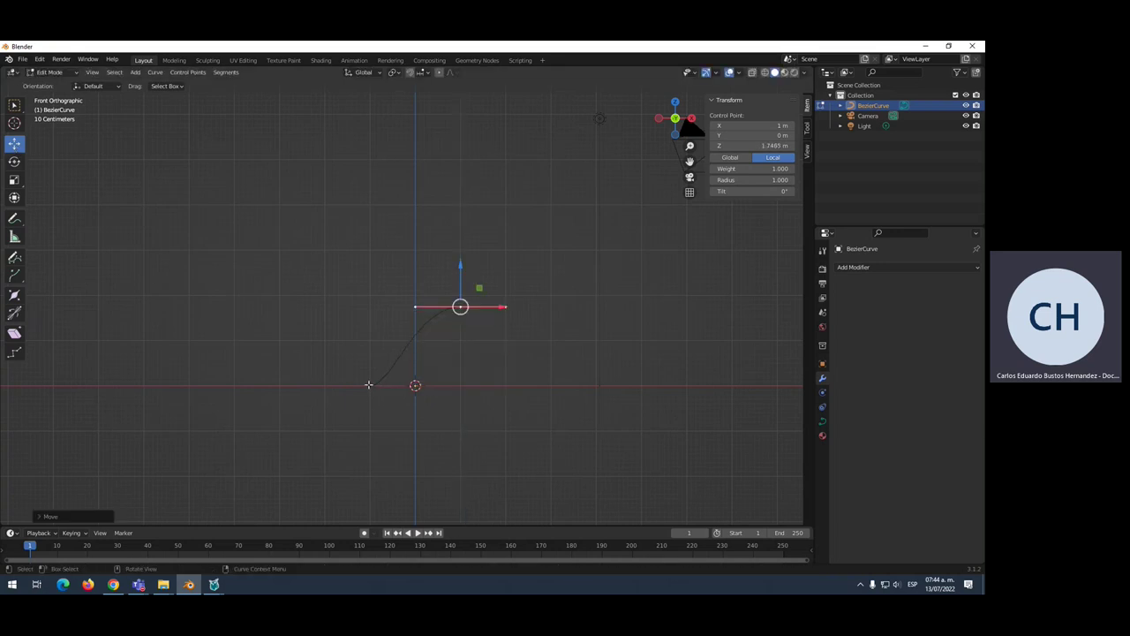
{"action": "left_click", "coordinate": [368, 385]}
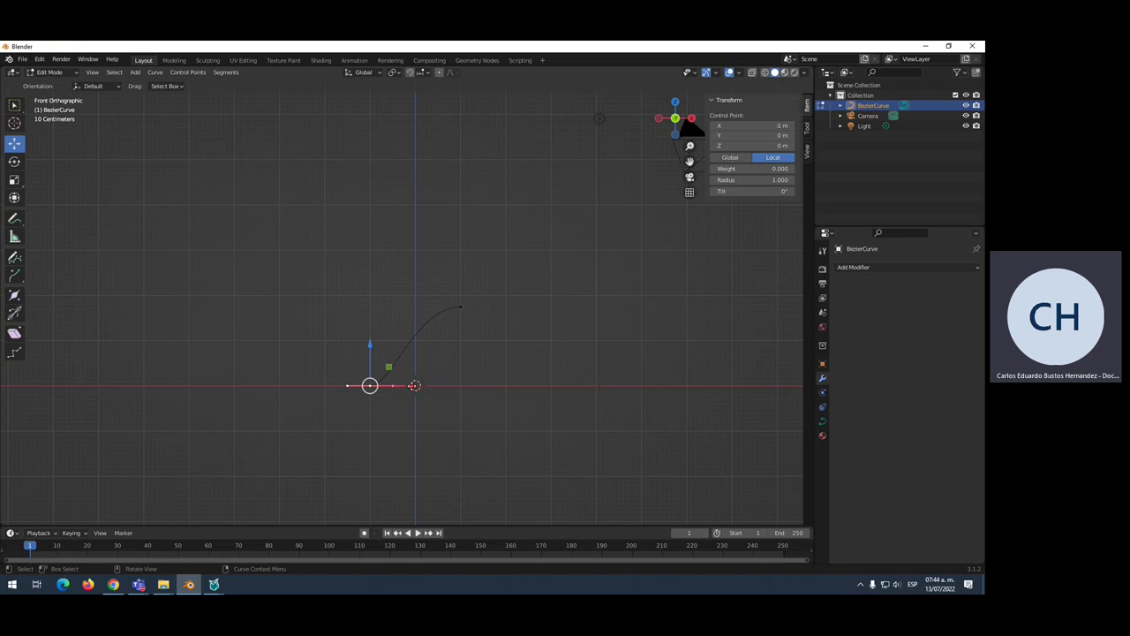
{"action": "left_click_drag", "start_coordinate": [413, 385], "coordinate": [457, 386]}
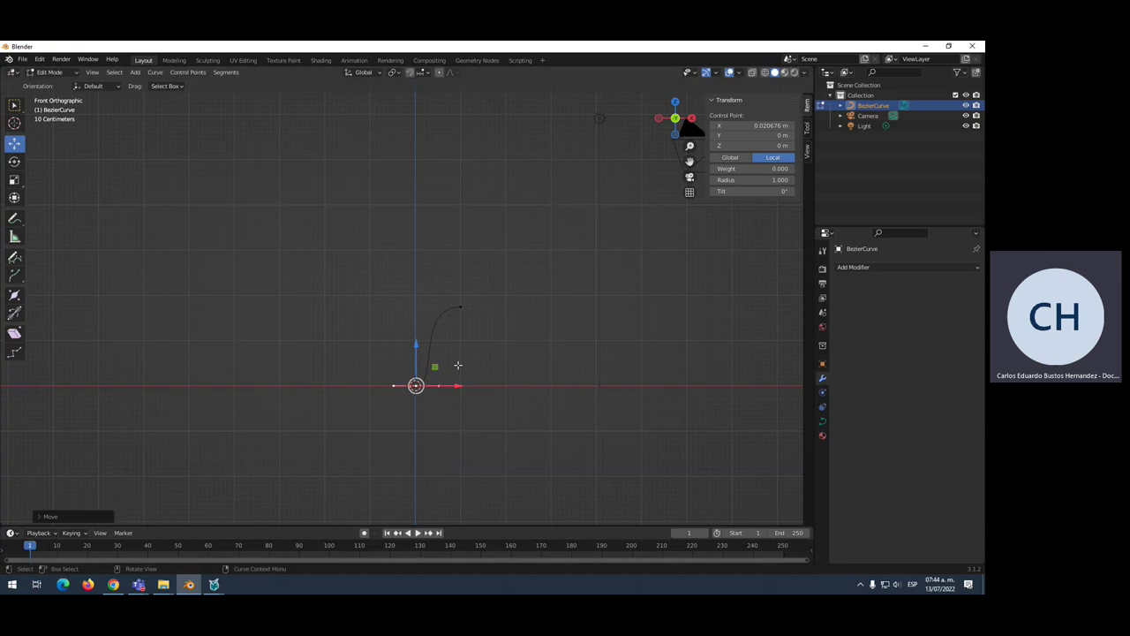
- Pull the upper point's handle straight below it so the curve rises vertically at X 1 m
{"action": "left_click", "coordinate": [459, 306]}
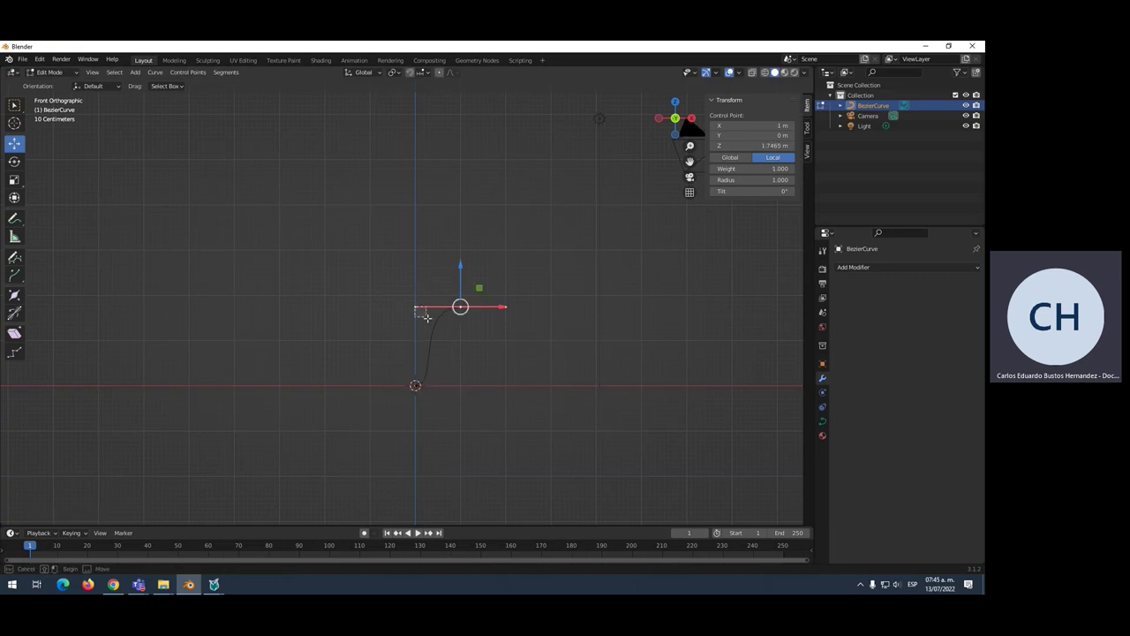
{"action": "left_click", "coordinate": [418, 309]}
{"action": "left_click", "coordinate": [457, 307]}
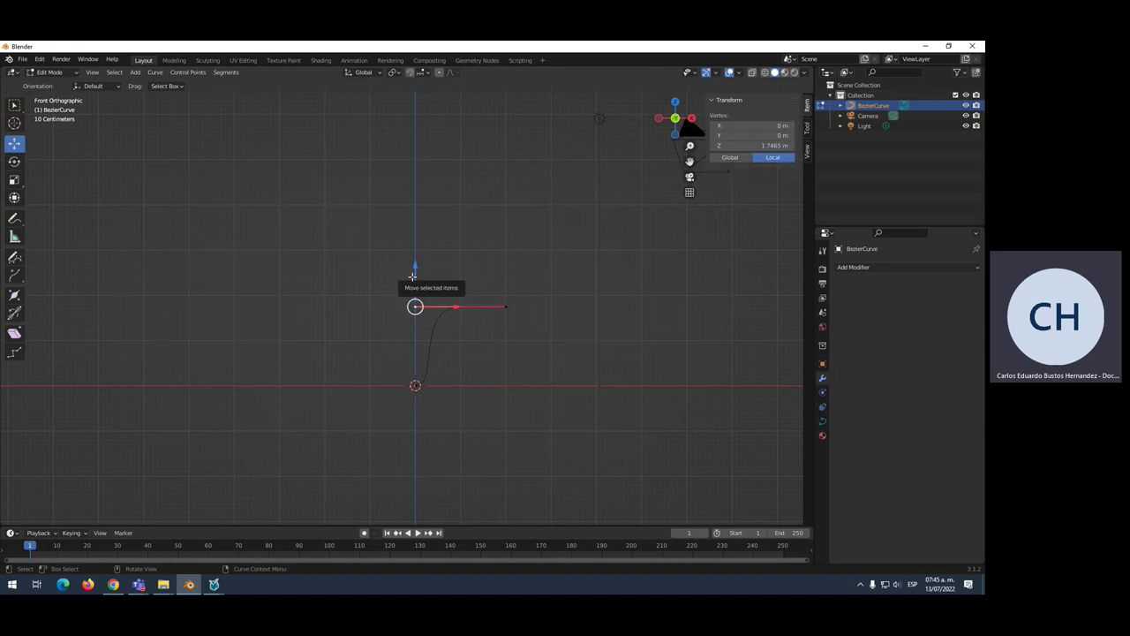
{"action": "left_click_drag", "start_coordinate": [417, 289], "coordinate": [538, 387]}
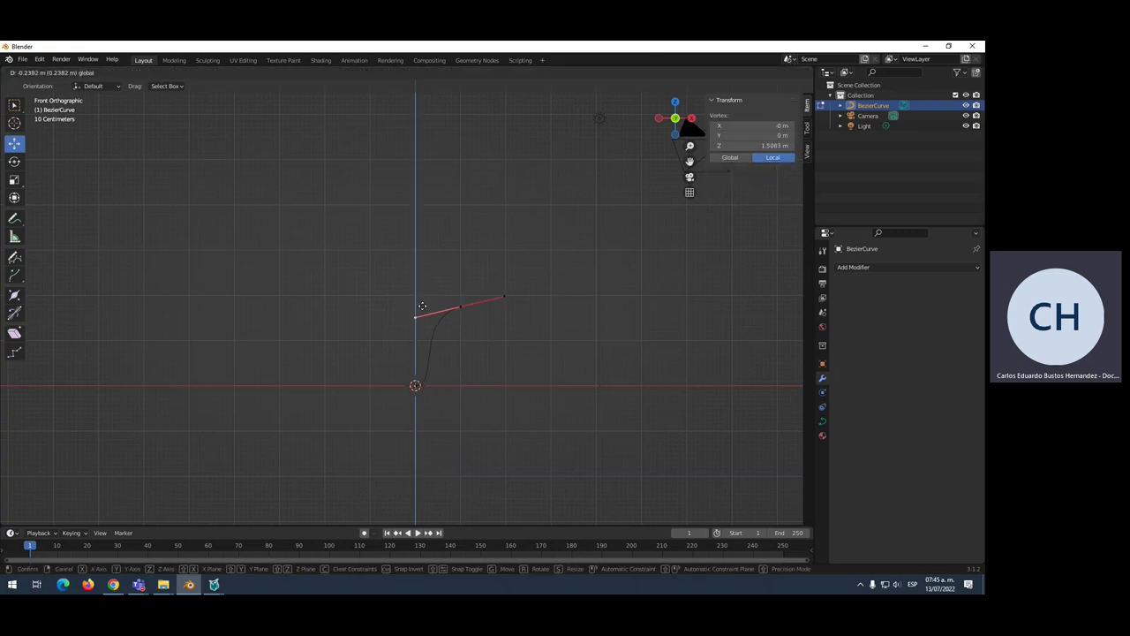
{"action": "left_click", "coordinate": [538, 387]}
{"action": "mouse_move", "coordinate": [416, 441]}
{"action": "left_mouse_down"}
{"action": "mouse_move", "coordinate": [469, 372]}
{"action": "mouse_move", "coordinate": [461, 320]}
{"action": "mouse_move", "coordinate": [465, 397]}
{"action": "left_mouse_up"}
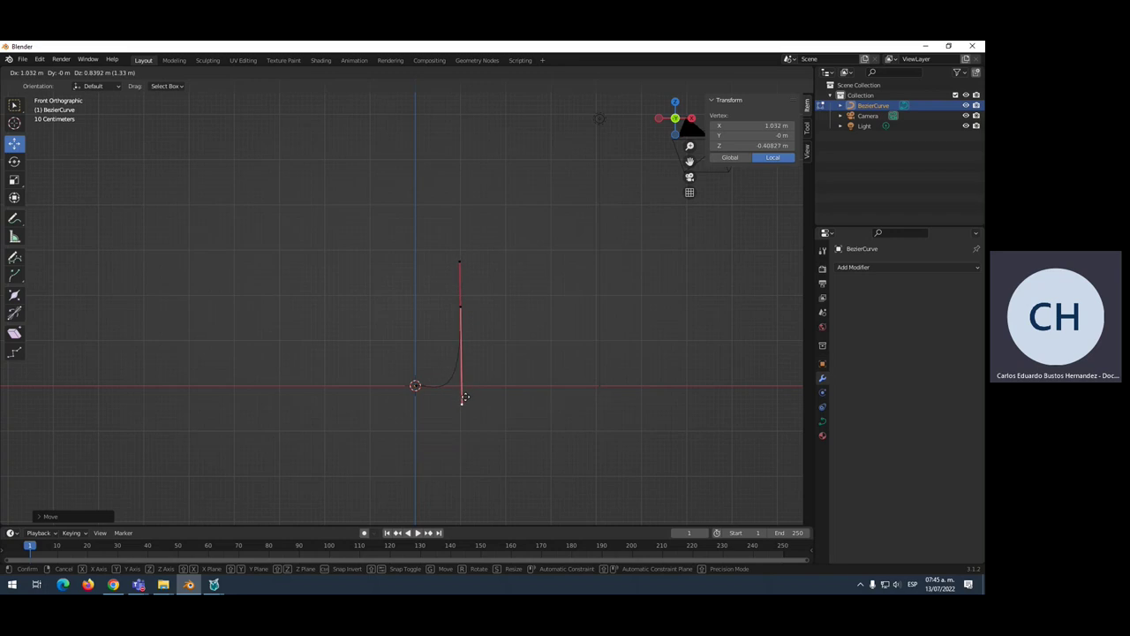
{"action": "left_click_drag", "start_coordinate": [464, 398], "coordinate": [460, 399]}
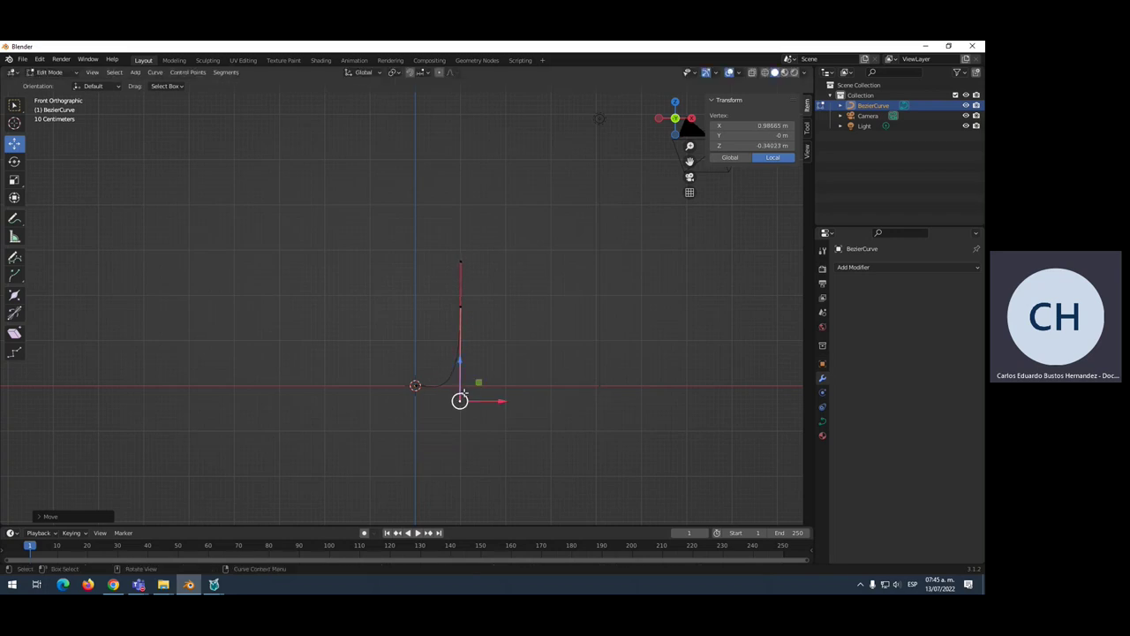
{"action": "left_click", "coordinate": [461, 307]}
{"action": "key", "text": "v"}
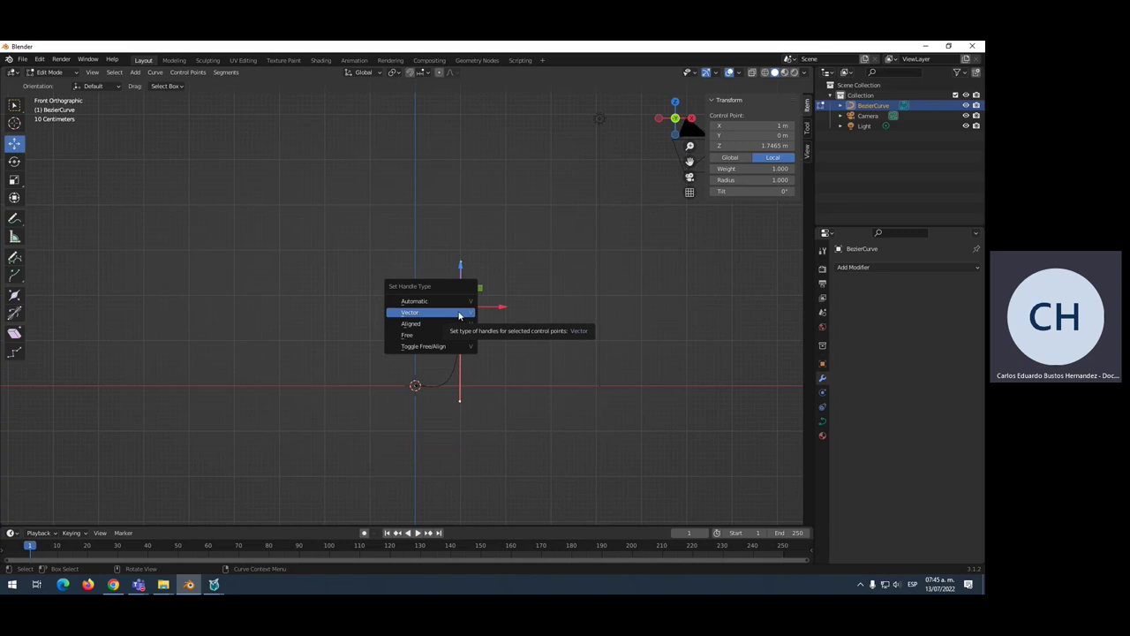
- Make the upper point's handles Vector and align both handles to straighten the vertical rise
{"action": "left_click", "coordinate": [472, 313]}
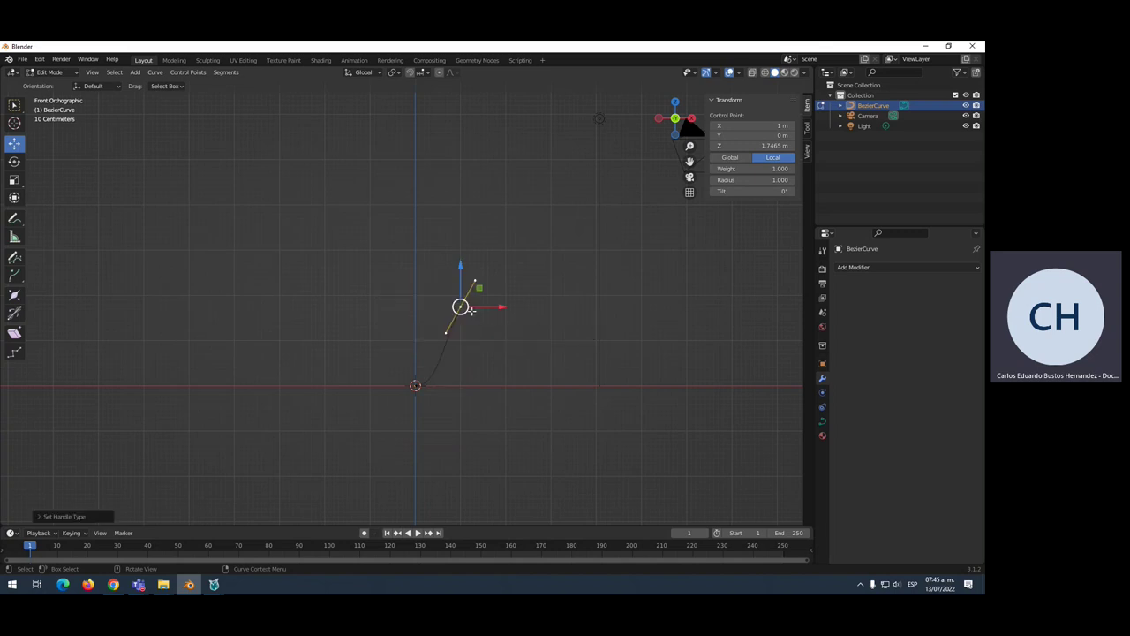
{"action": "left_click", "coordinate": [446, 332]}
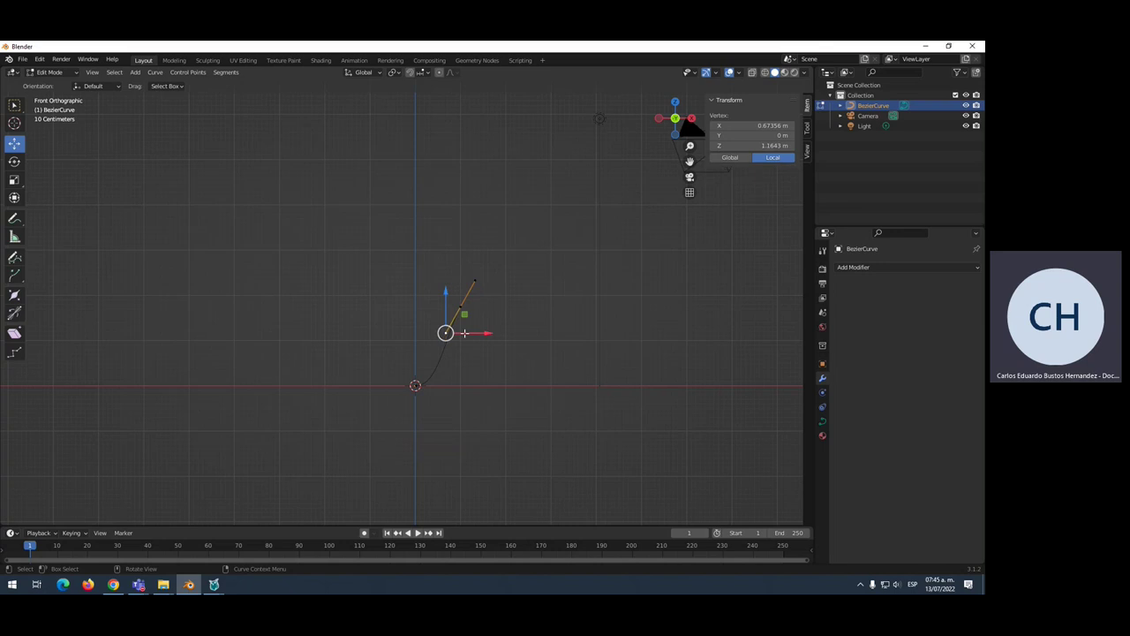
{"action": "left_click_drag", "start_coordinate": [465, 333], "coordinate": [489, 339]}
{"action": "left_click", "coordinate": [474, 281]}
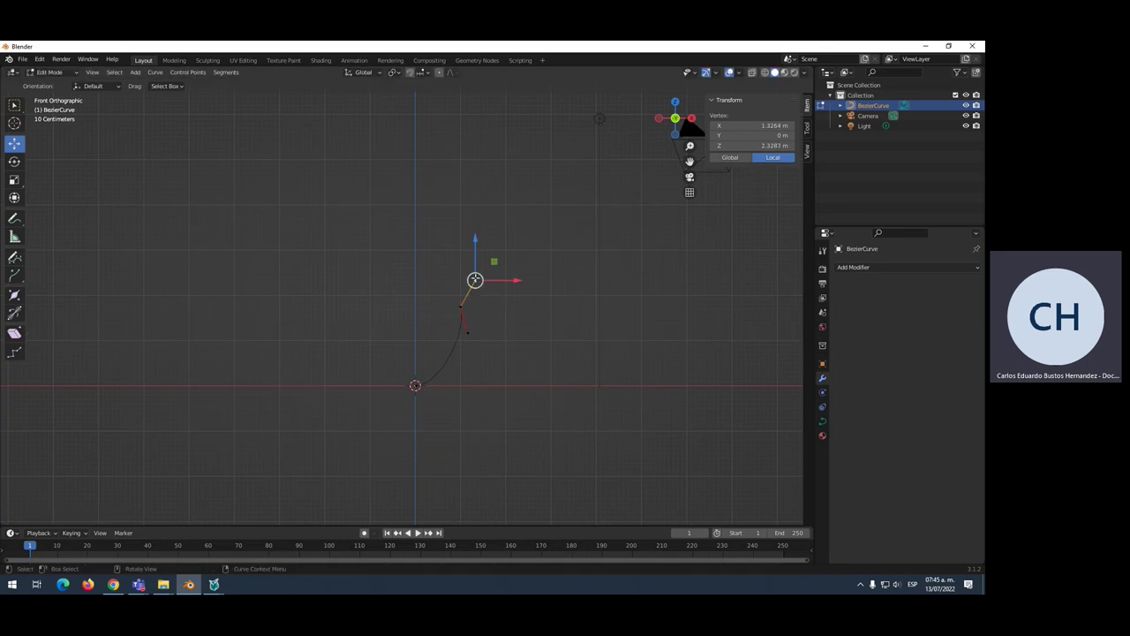
{"action": "left_click_drag", "start_coordinate": [463, 269], "coordinate": [446, 267]}
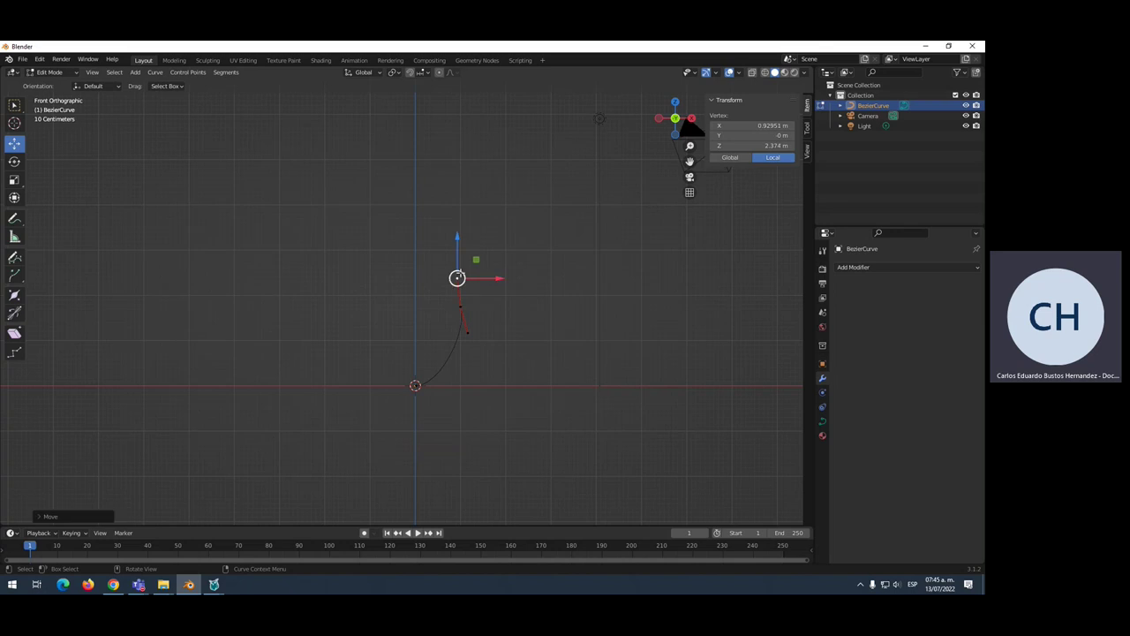
- Move the end point's lower handle down so the curve turns sharply near ground level
{"action": "left_click", "coordinate": [460, 307]}
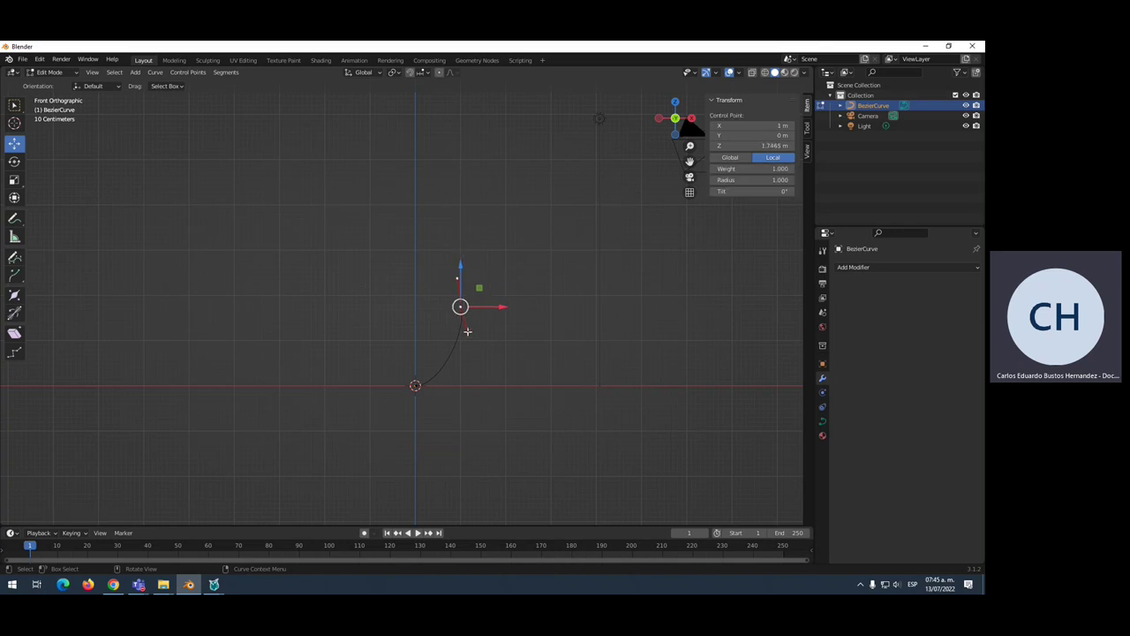
{"action": "left_click", "coordinate": [461, 336]}
{"action": "left_click", "coordinate": [462, 305]}
{"action": "left_click", "coordinate": [467, 331]}
{"action": "key", "text": "g"}
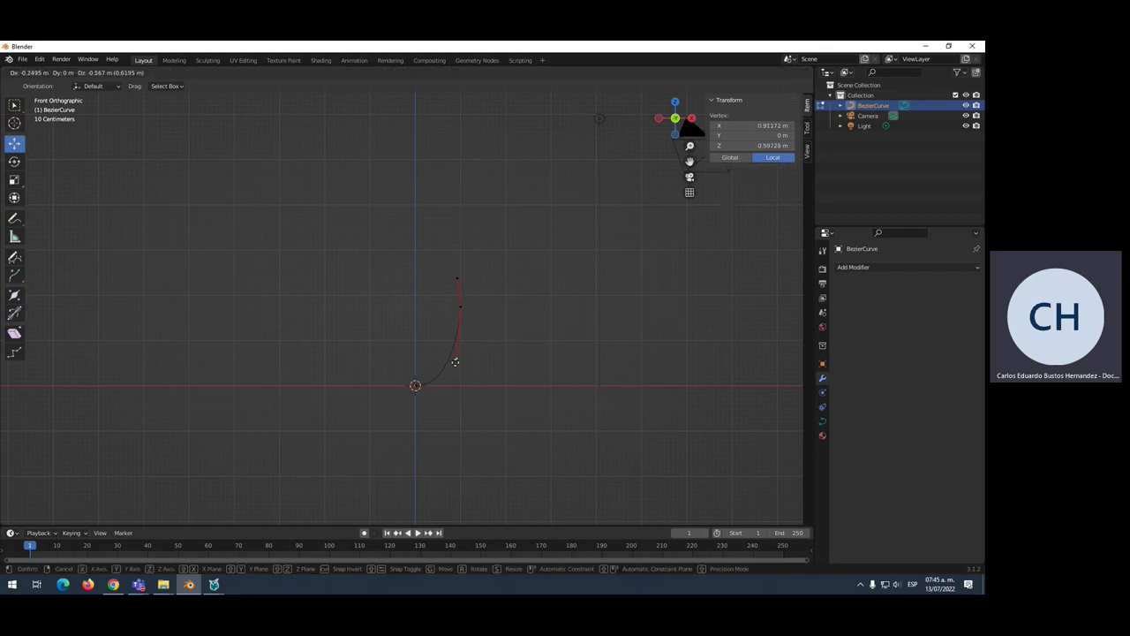
{"action": "left_click", "coordinate": [461, 398]}
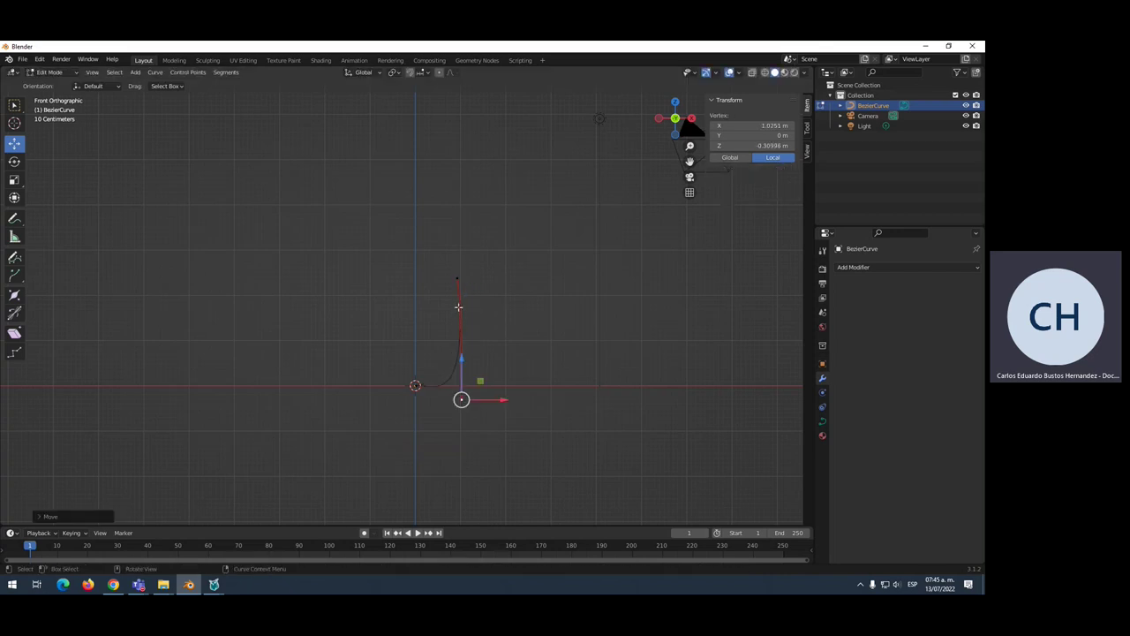
{"action": "left_click", "coordinate": [460, 306]}
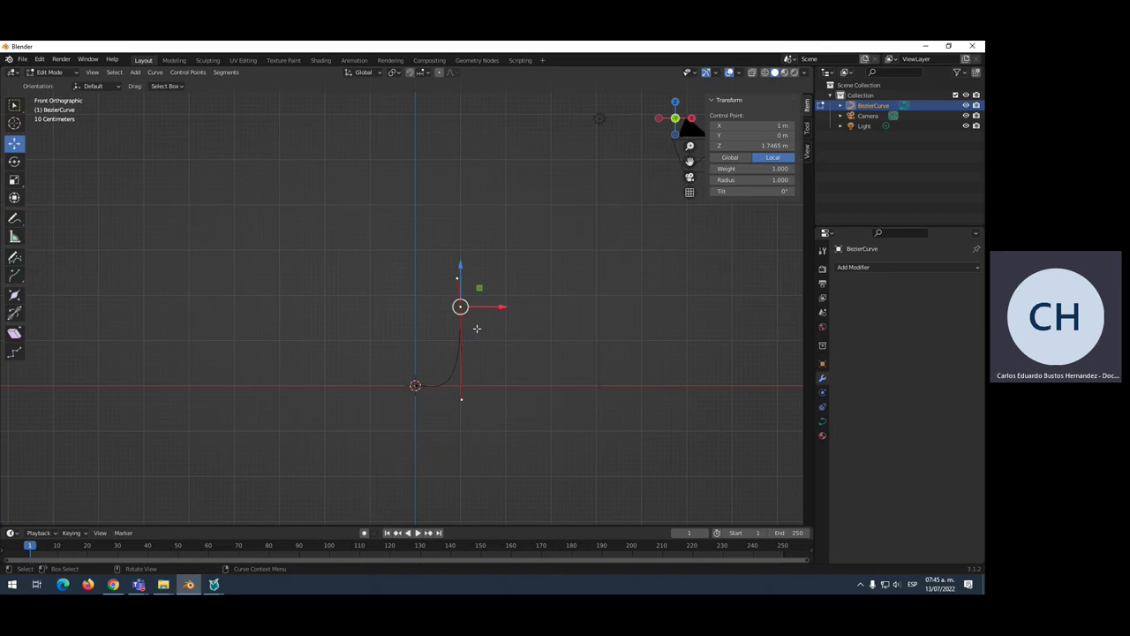
- Add a new point straight above the curve end and adjust its X and height
{"action": "key", "text": "g"}
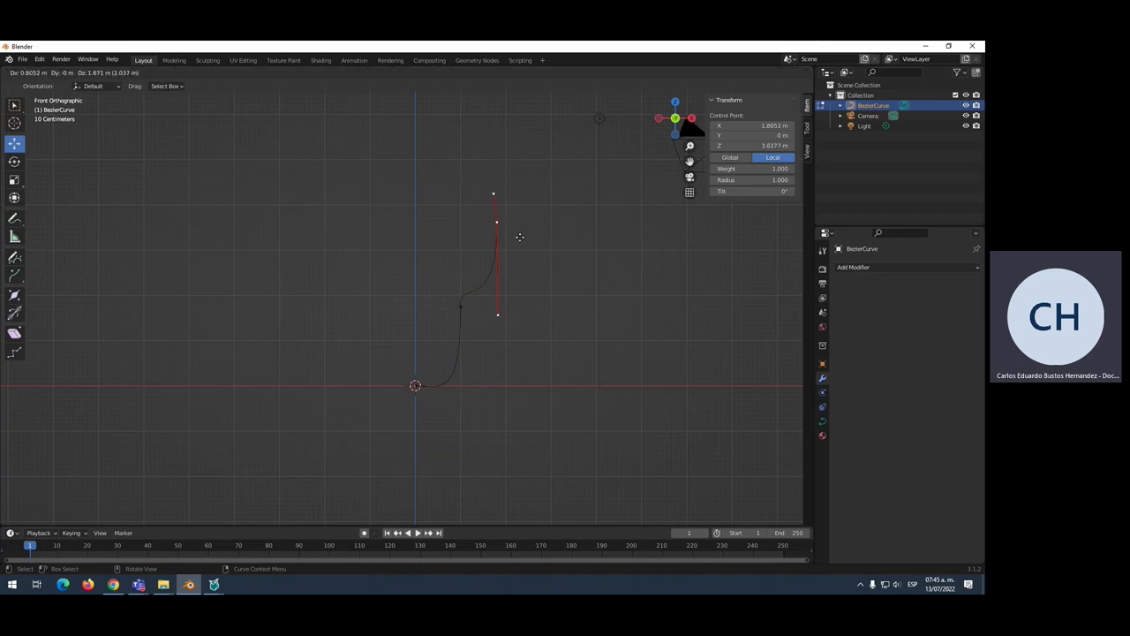
{"action": "left_click", "coordinate": [472, 212]}
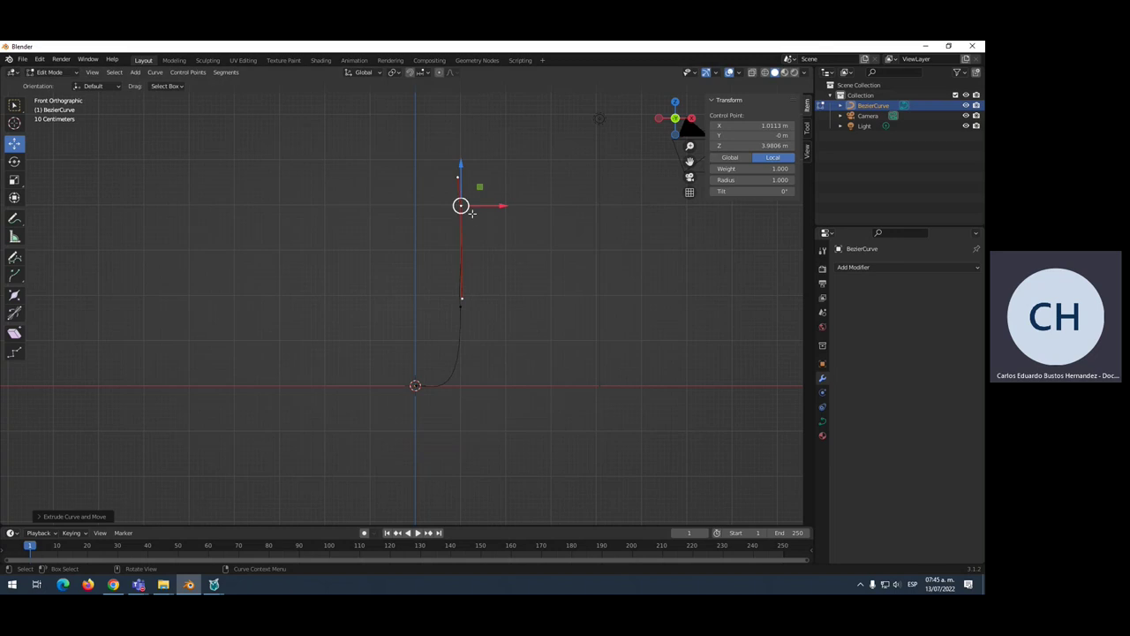
{"action": "key", "text": "g"}
{"action": "key", "text": "x"}
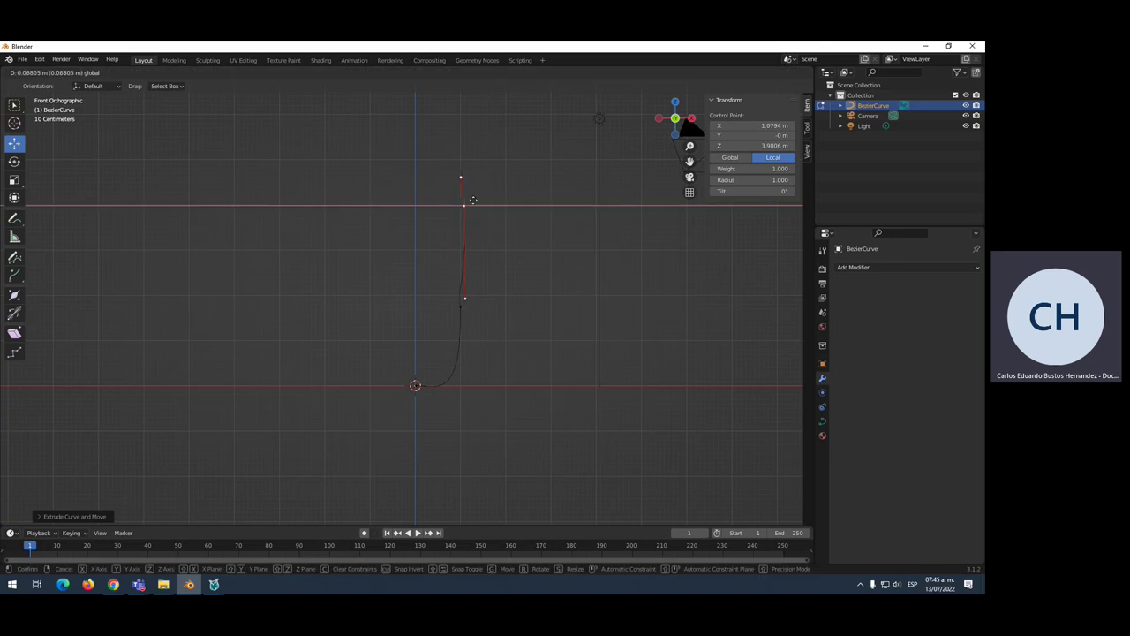
{"action": "left_click", "coordinate": [470, 278]}
{"action": "key", "text": "g"}
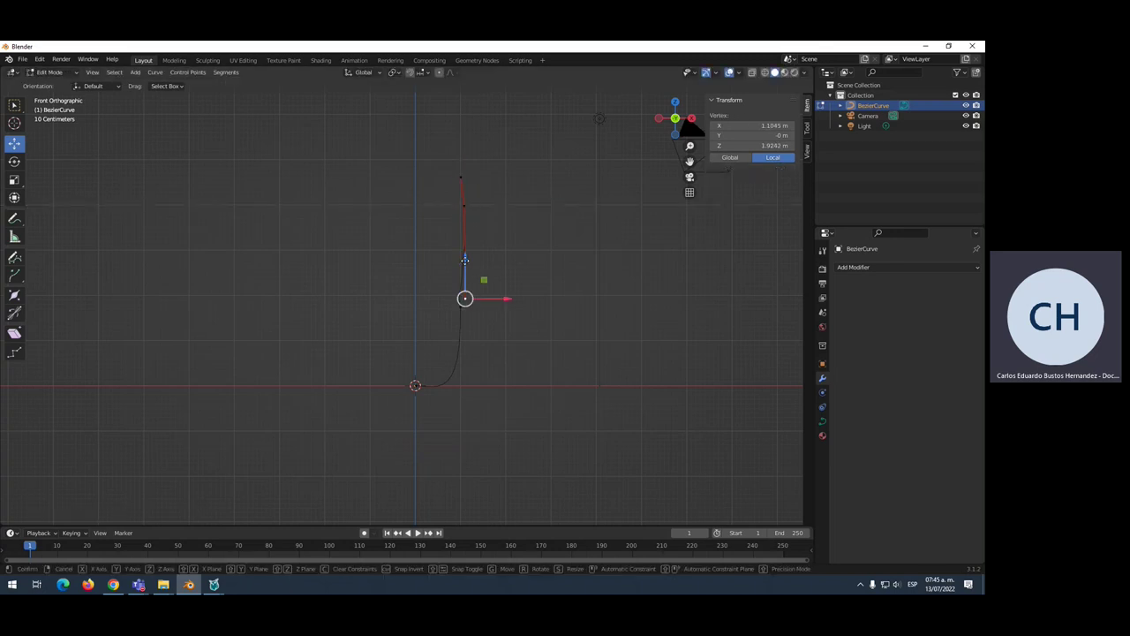
{"action": "left_click", "coordinate": [463, 279]}
- Lower the previous control point and raise its bottom handle vertically along Z
{"action": "left_click", "coordinate": [459, 306]}
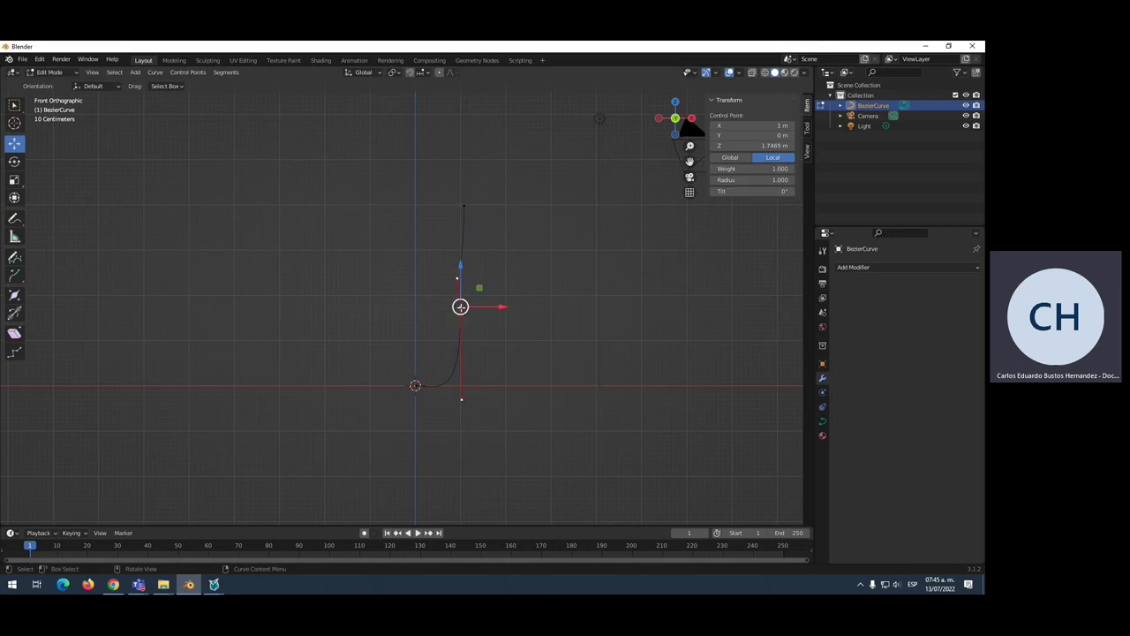
{"action": "key", "text": "g"}
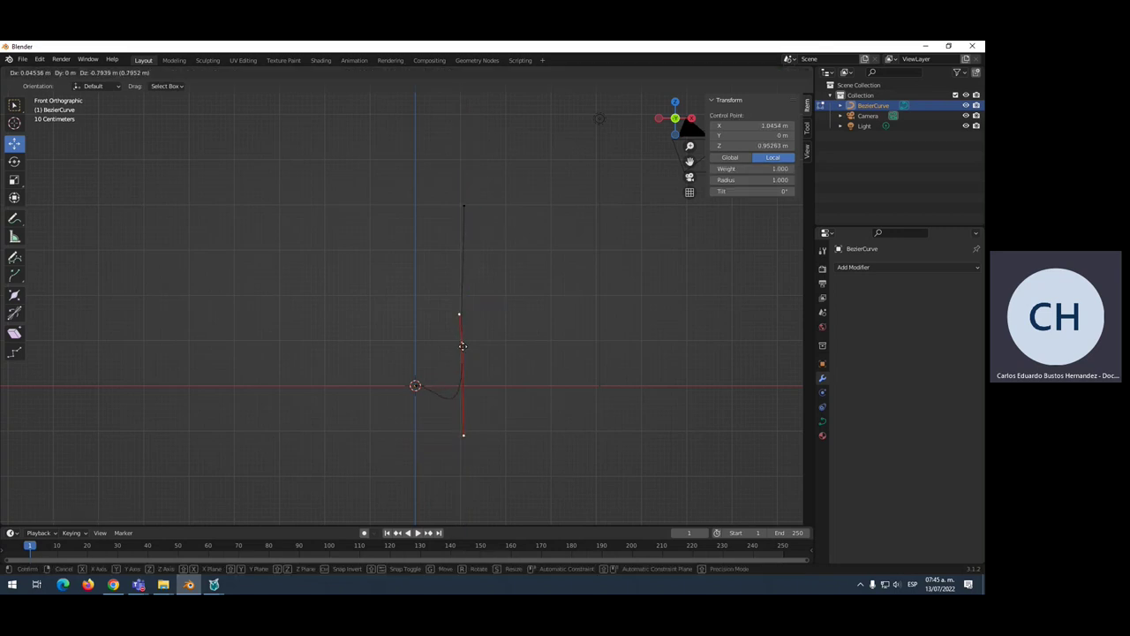
{"action": "left_click", "coordinate": [461, 343]}
{"action": "left_click", "coordinate": [463, 435]}
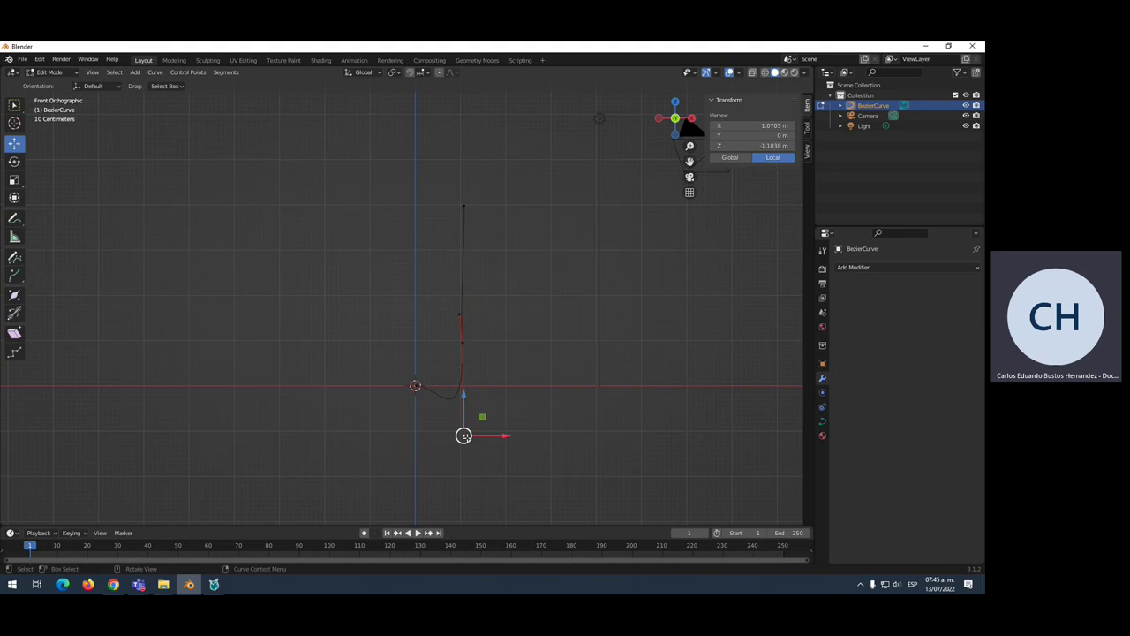
{"action": "key", "text": "g"}
{"action": "key", "text": "z"}
{"action": "left_click", "coordinate": [468, 388]}
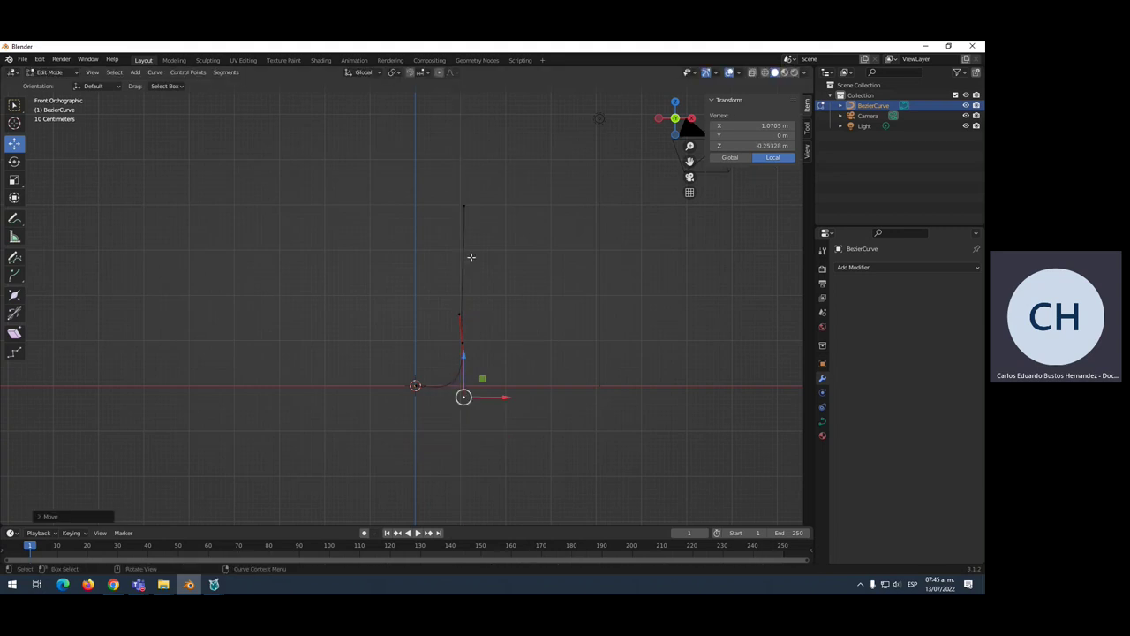
- Rotate the top point's handles and nudge the top point slightly left
{"action": "left_click", "coordinate": [462, 204]}
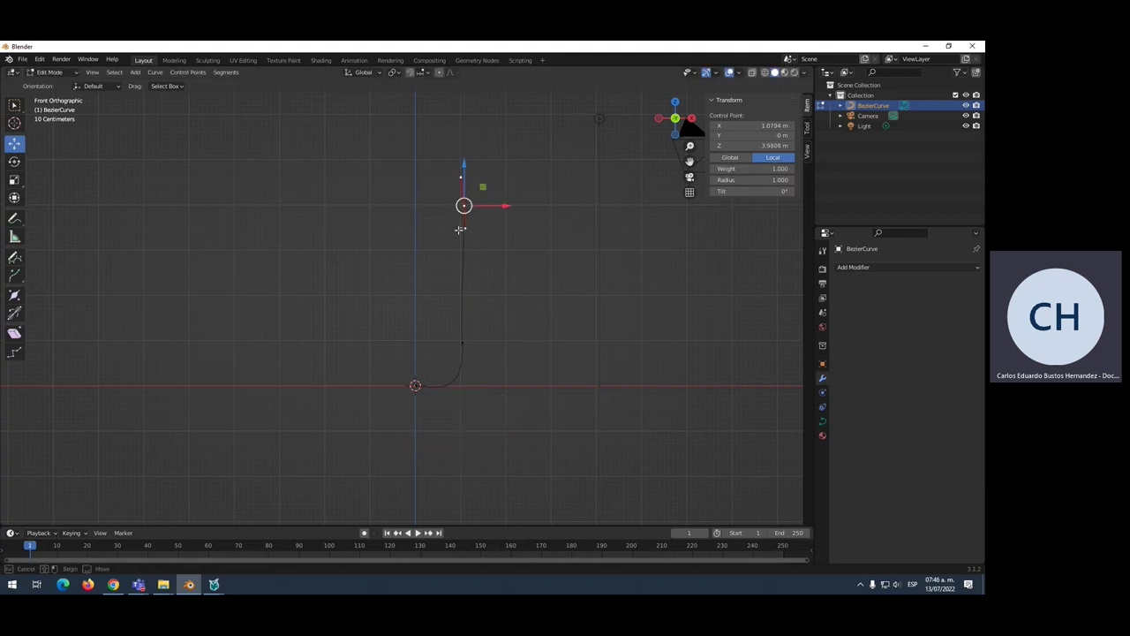
{"action": "left_click", "coordinate": [460, 230]}
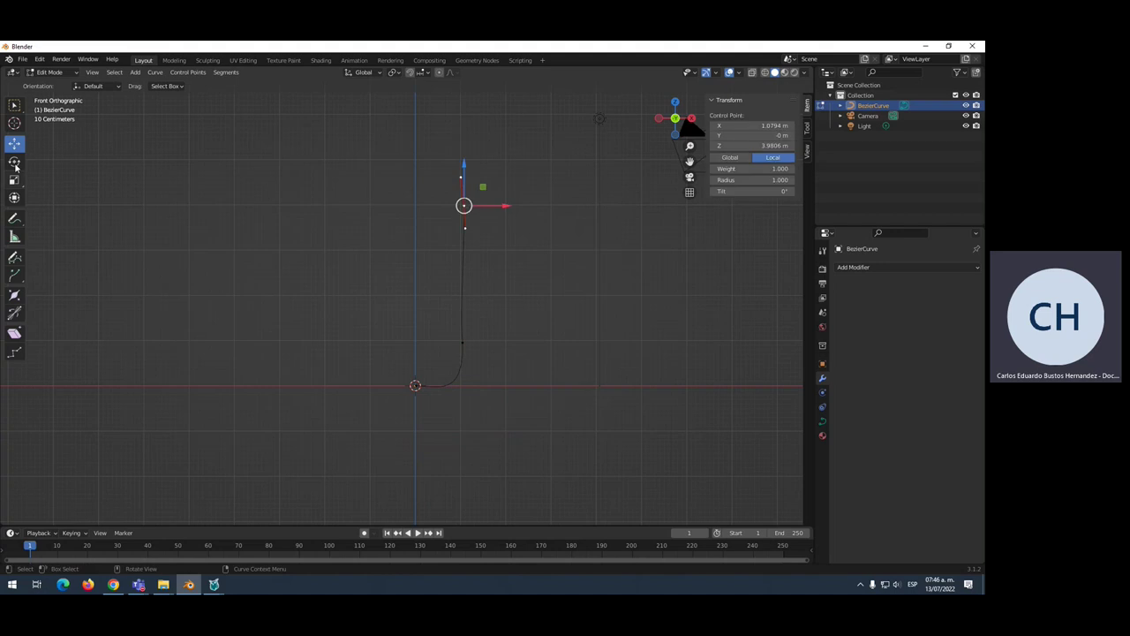
{"action": "left_click", "coordinate": [14, 162]}
{"action": "mouse_move", "coordinate": [495, 183]}
{"action": "left_mouse_down"}
{"action": "mouse_move", "coordinate": [500, 196]}
{"action": "mouse_move", "coordinate": [484, 185]}
{"action": "left_mouse_up"}
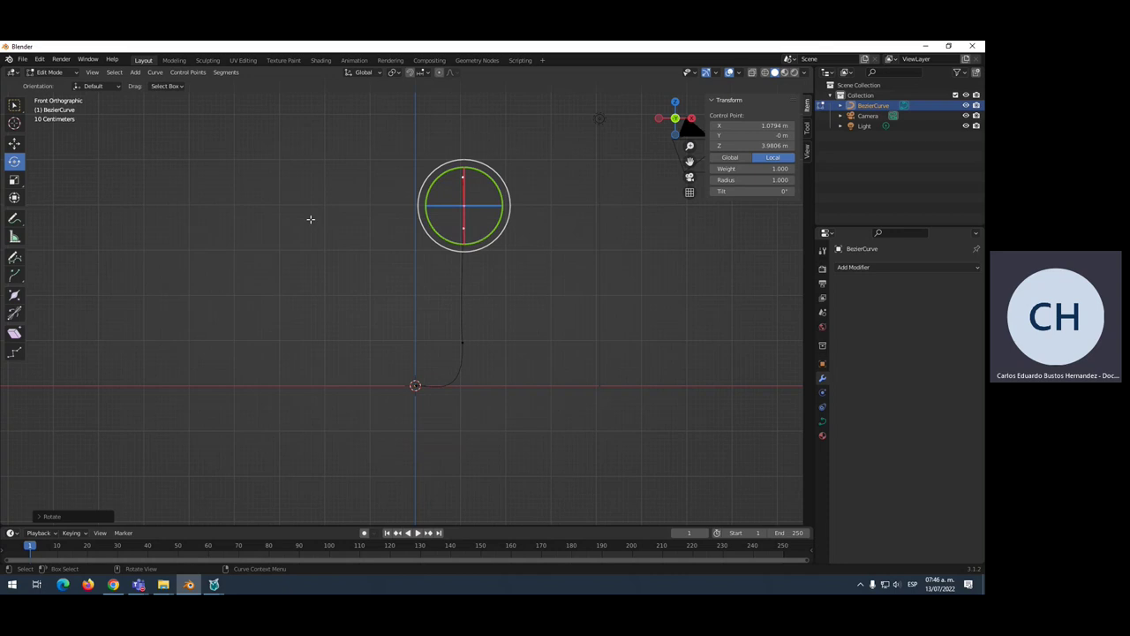
{"action": "left_click", "coordinate": [14, 143]}
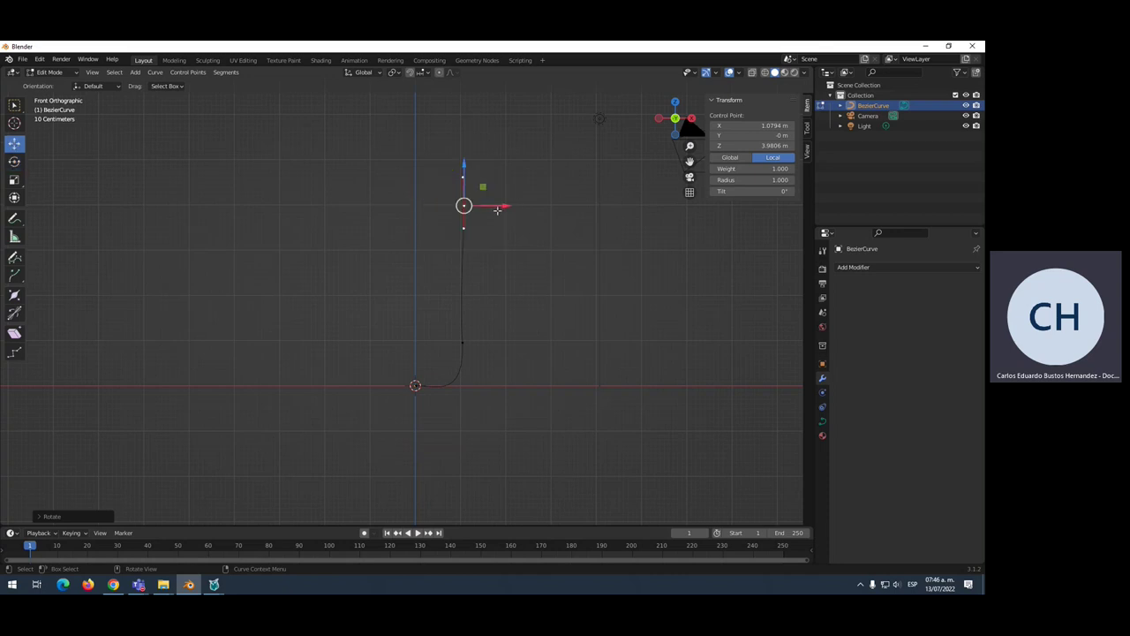
{"action": "left_click_drag", "start_coordinate": [497, 206], "coordinate": [495, 207]}
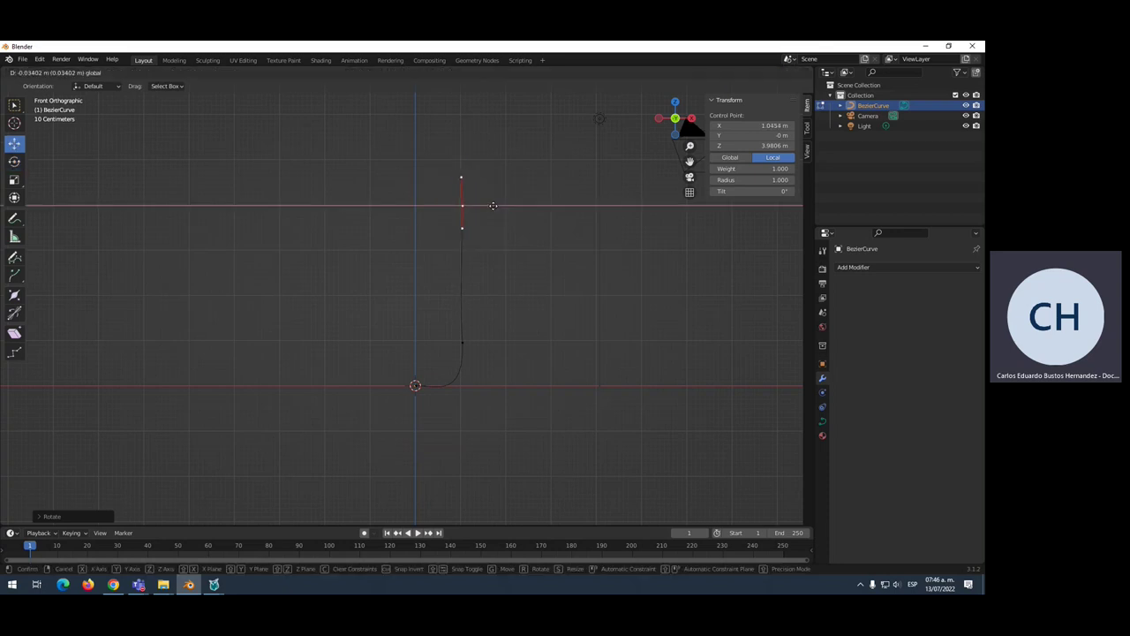
{"action": "middle_click_drag", "start_coordinate": [521, 266], "coordinate": [539, 406], "text": "shift"}
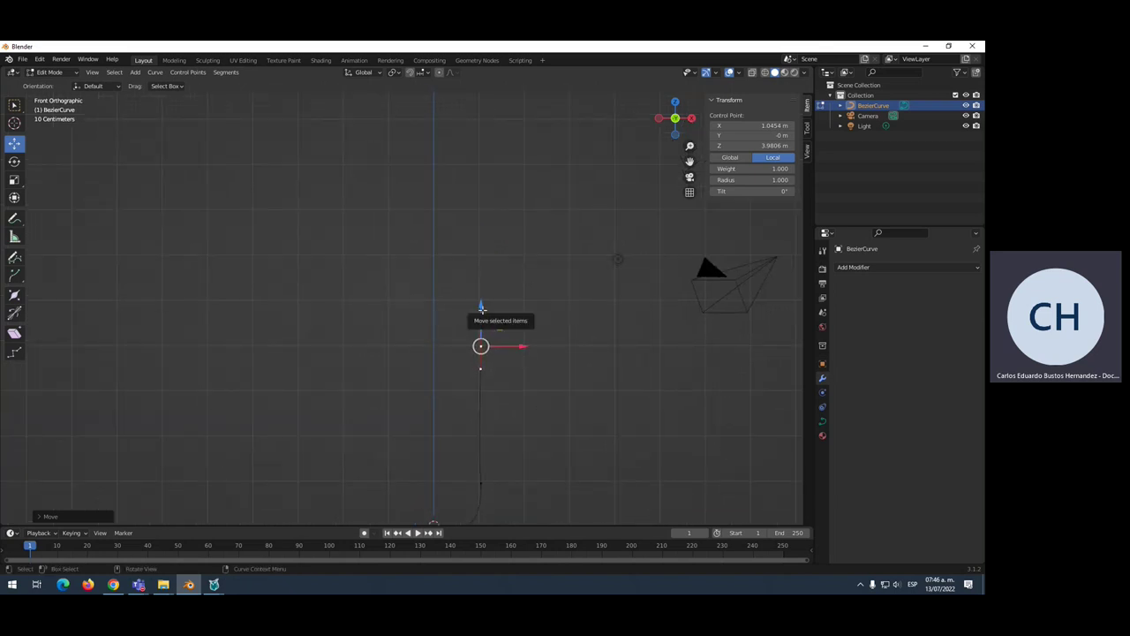
- Give the top point Vector handles at Z 3.9806 m and pull its handle up-left
{"action": "key", "text": "v"}
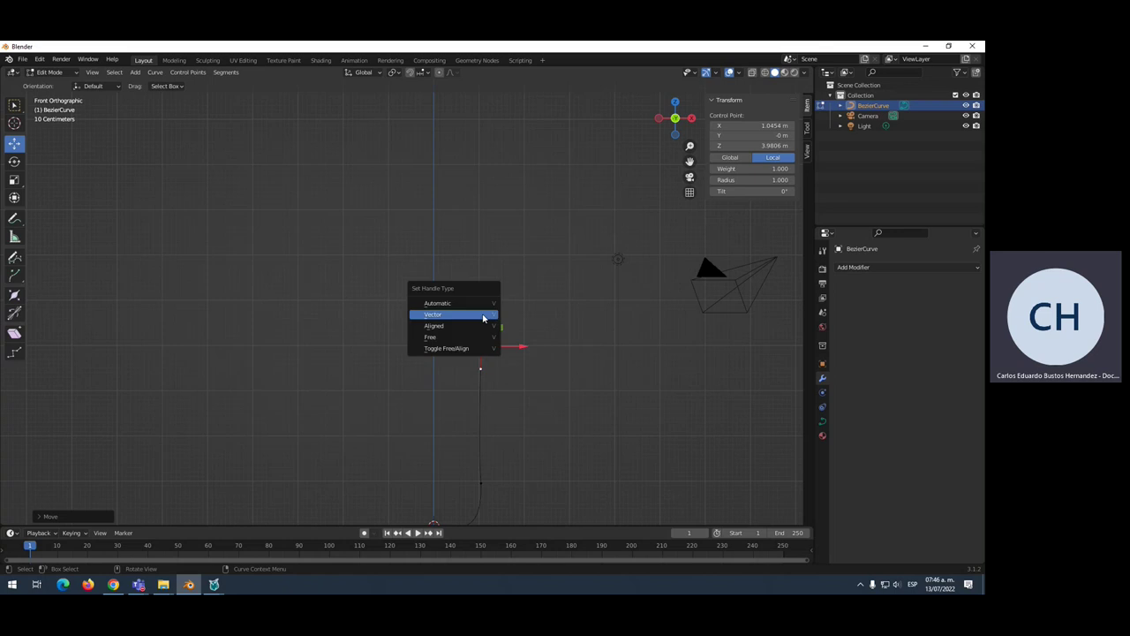
{"action": "left_click", "coordinate": [483, 315]}
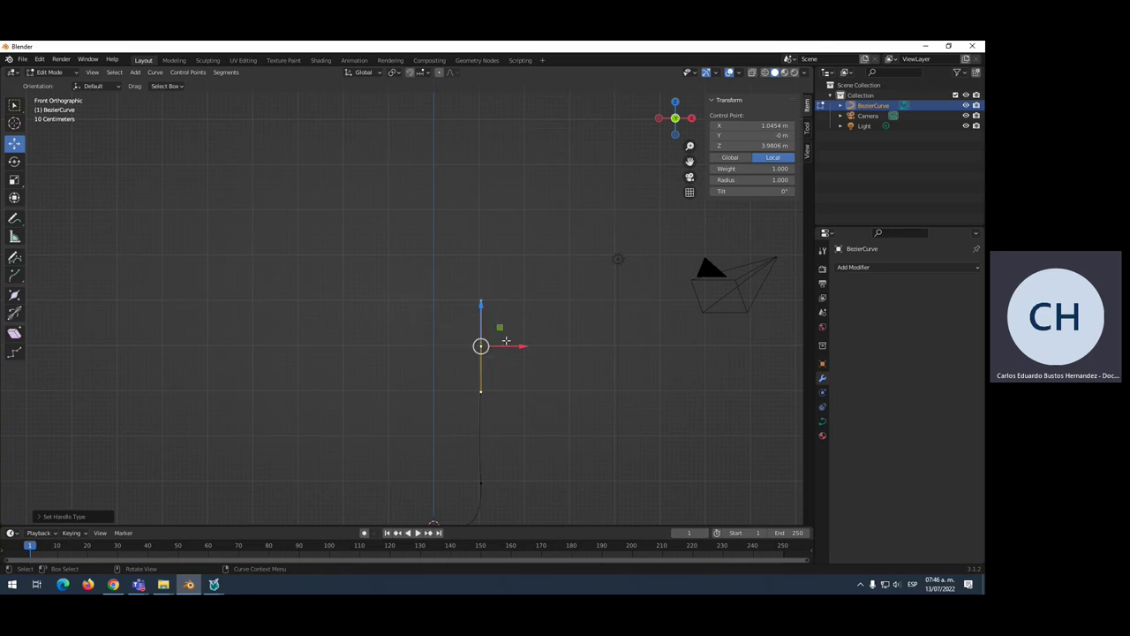
{"action": "left_click", "coordinate": [488, 338]}
{"action": "left_click", "coordinate": [481, 345]}
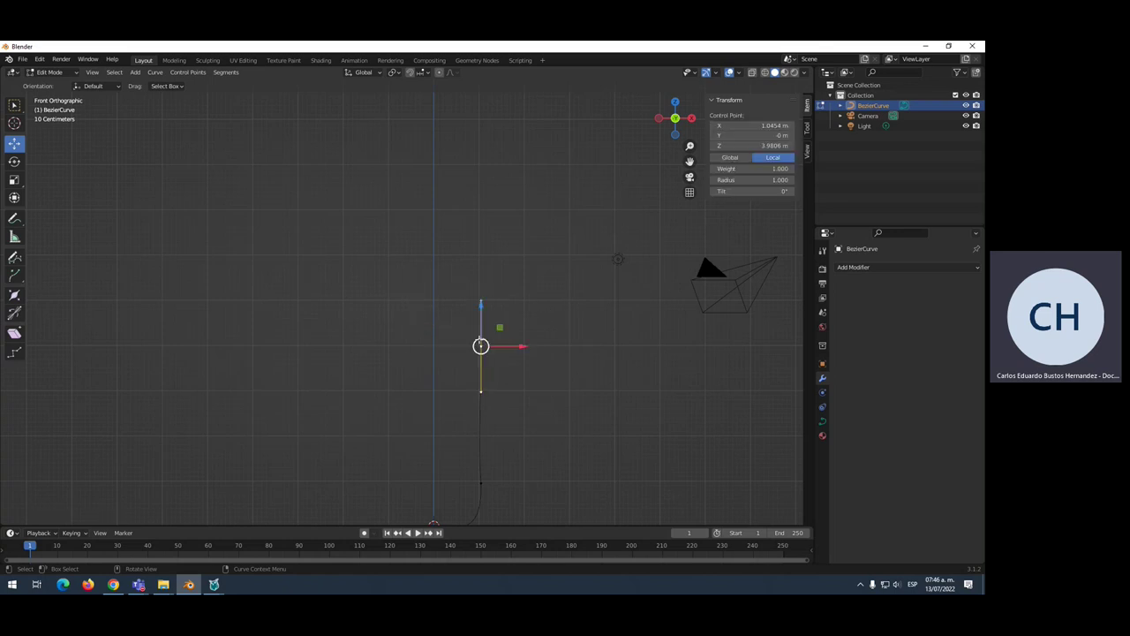
{"action": "left_click_drag", "start_coordinate": [480, 345], "coordinate": [481, 330]}
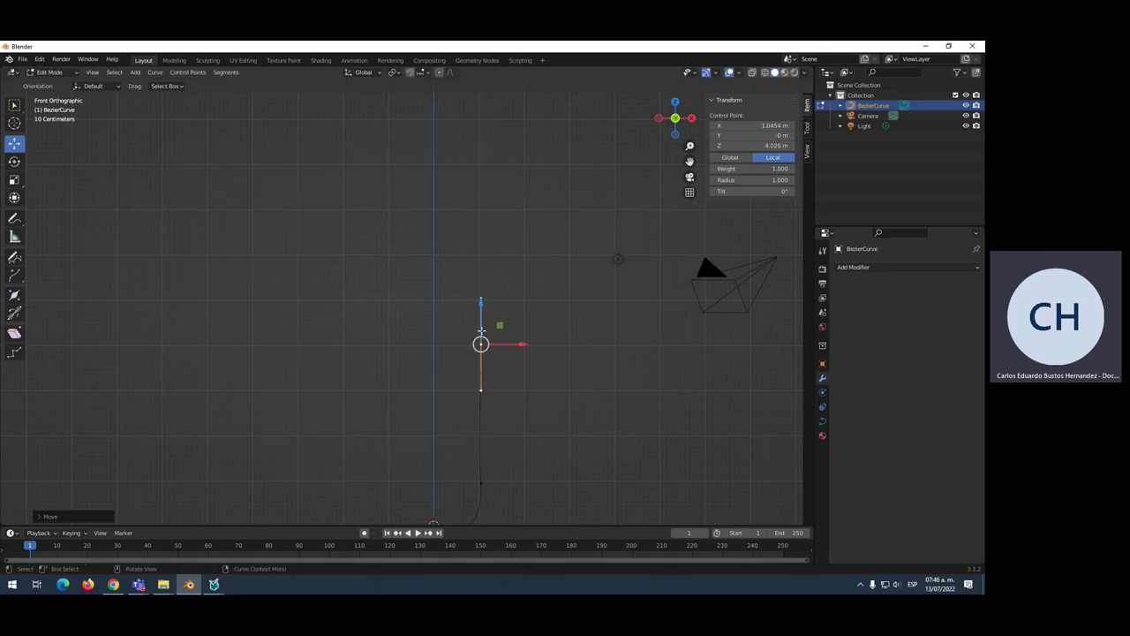
{"action": "left_click_drag", "start_coordinate": [484, 385], "coordinate": [450, 331]}
- Extrude two more points higher up the stem and reposition the upper one
{"action": "key", "text": "e"}
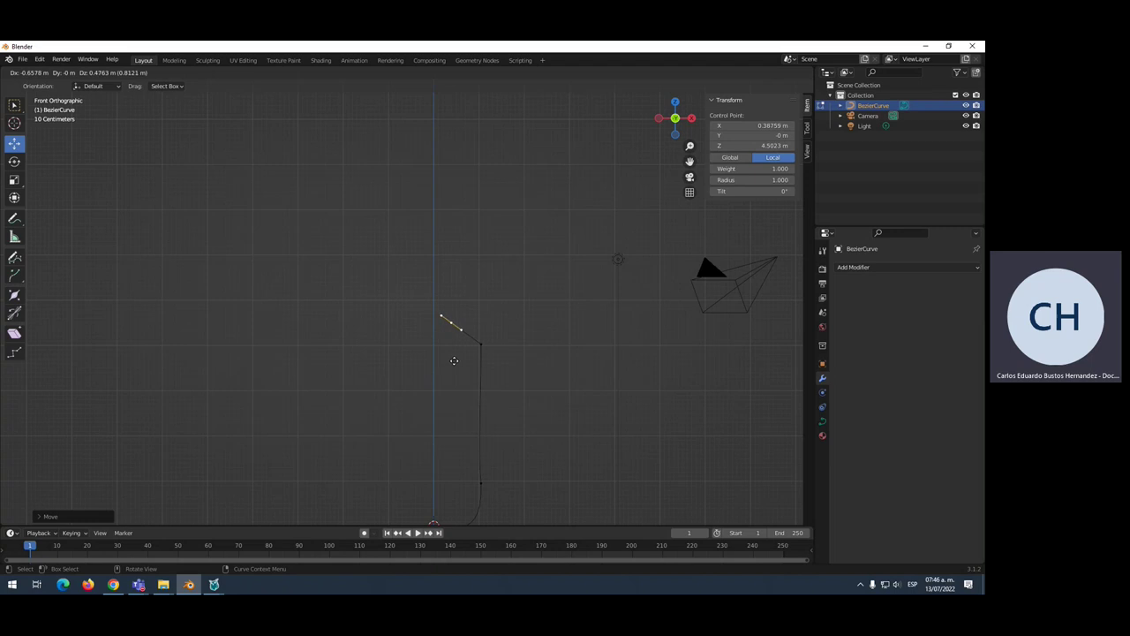
{"action": "left_click", "coordinate": [452, 305]}
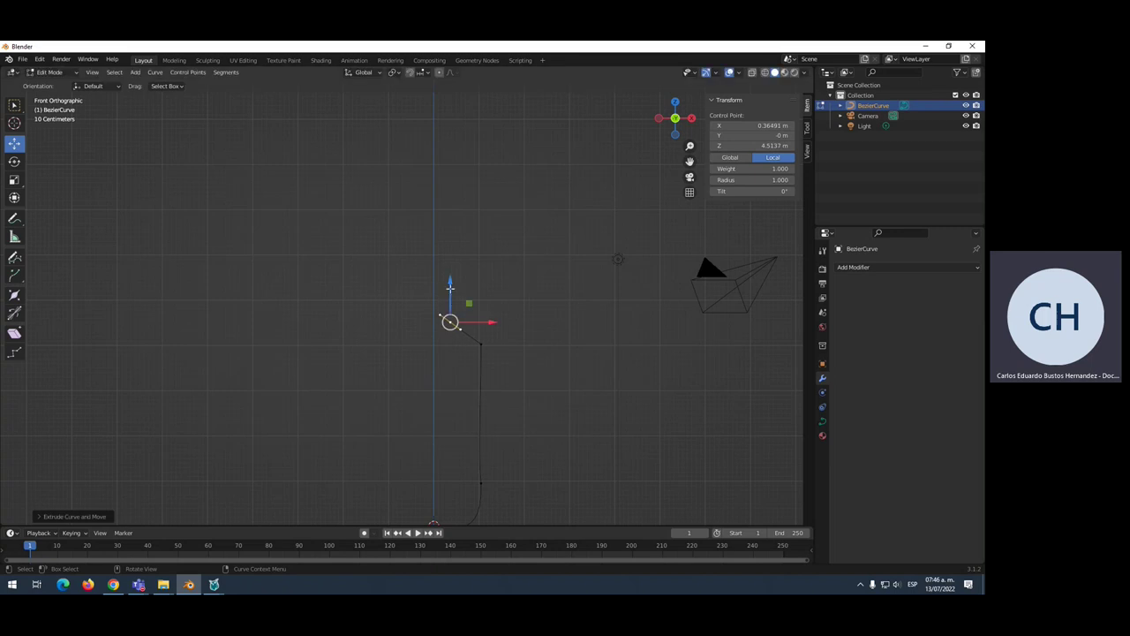
{"action": "key", "text": "e"}
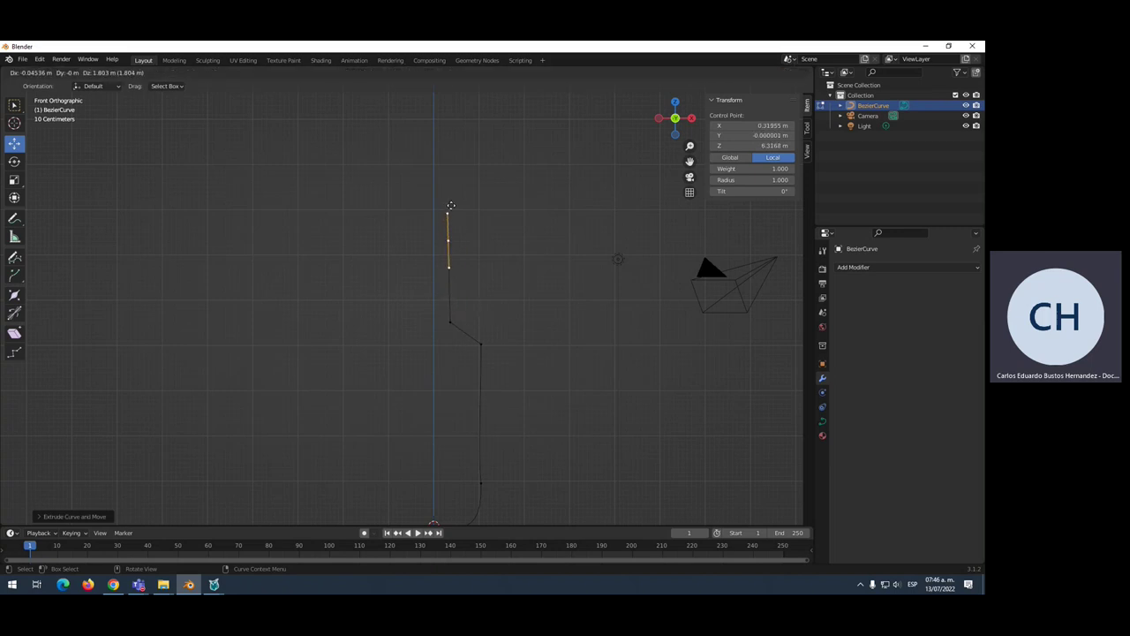
{"action": "left_click", "coordinate": [450, 200]}
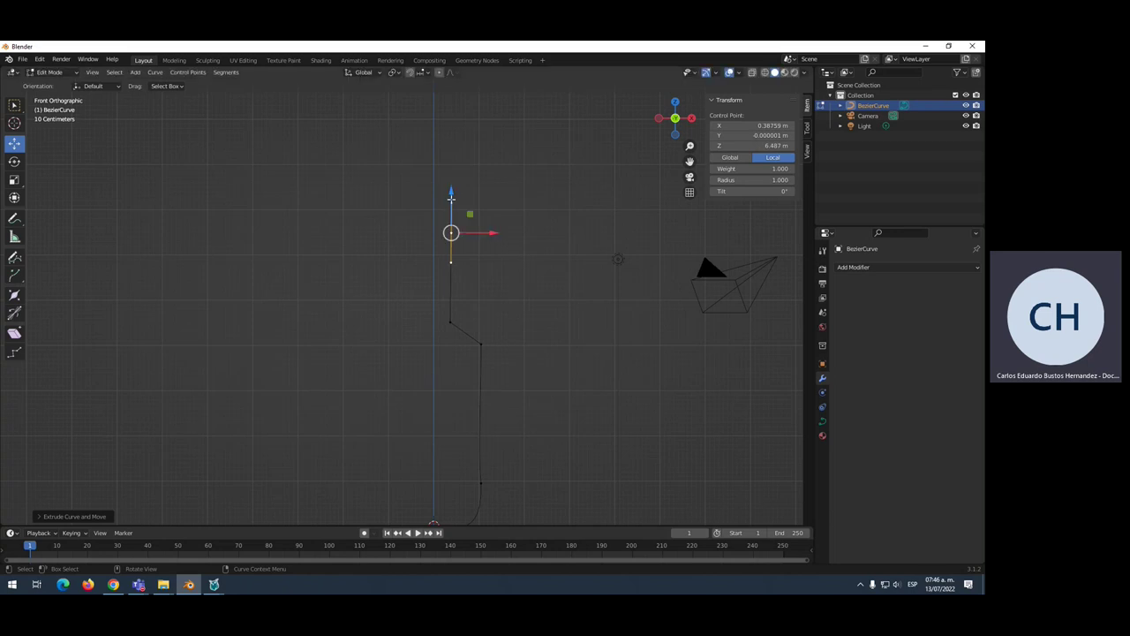
{"action": "key", "text": "g"}
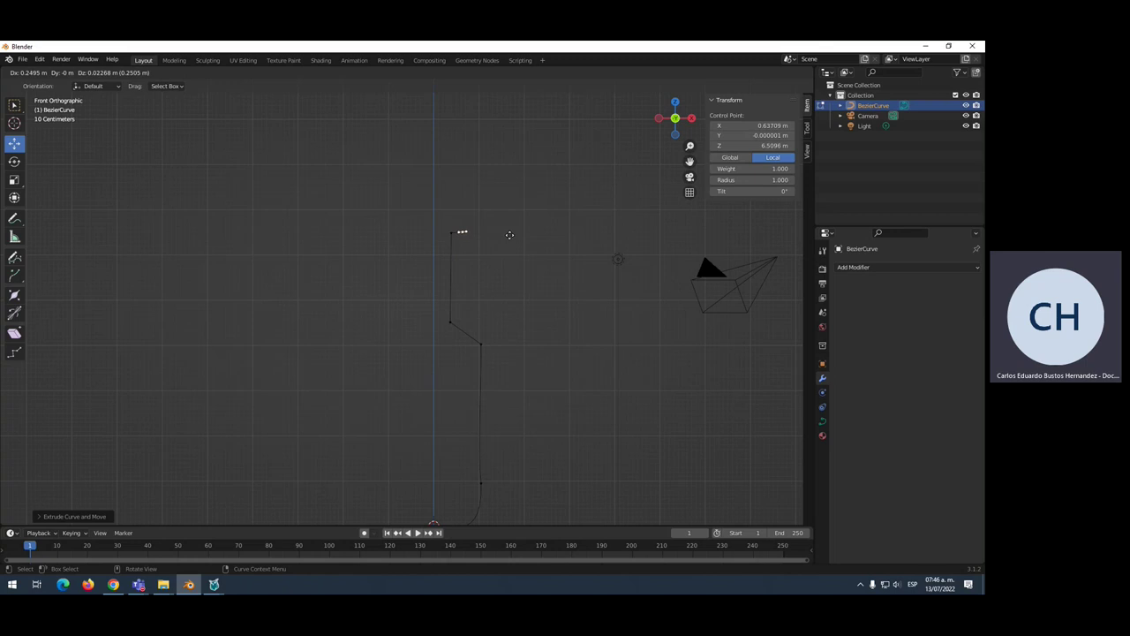
{"action": "left_click", "coordinate": [509, 234]}
{"action": "scroll", "coordinate": [502, 177], "scroll_direction": "up", "scroll_amount": 3}
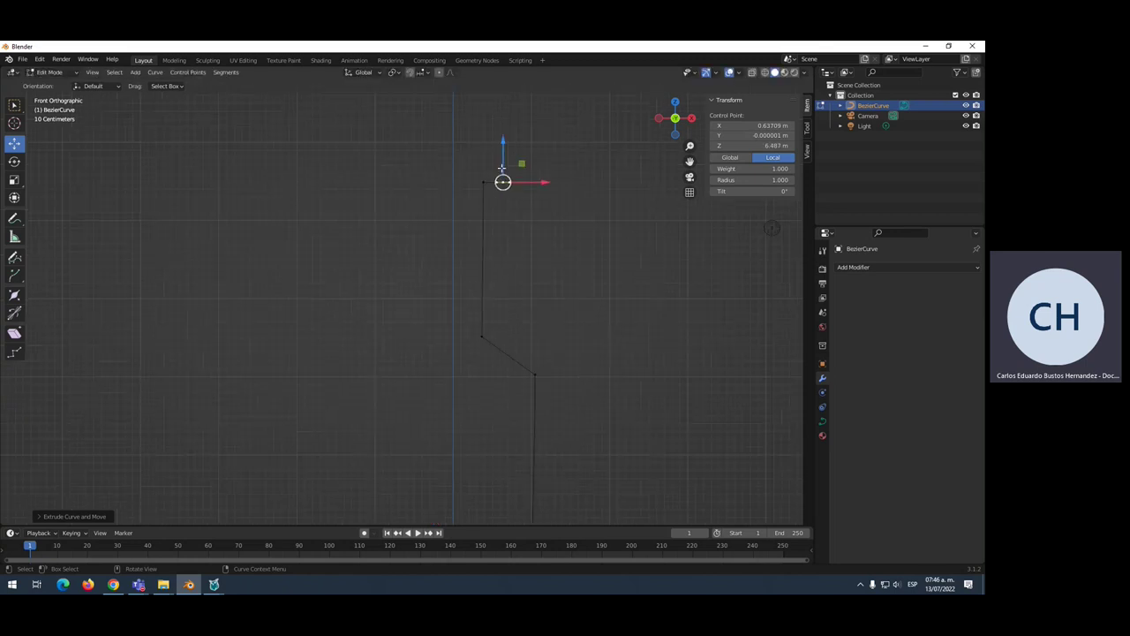
- Extrude two points upward, then move the end left and down to X 0.2958 m, Z 6.8348 m
{"action": "key", "text": "e"}
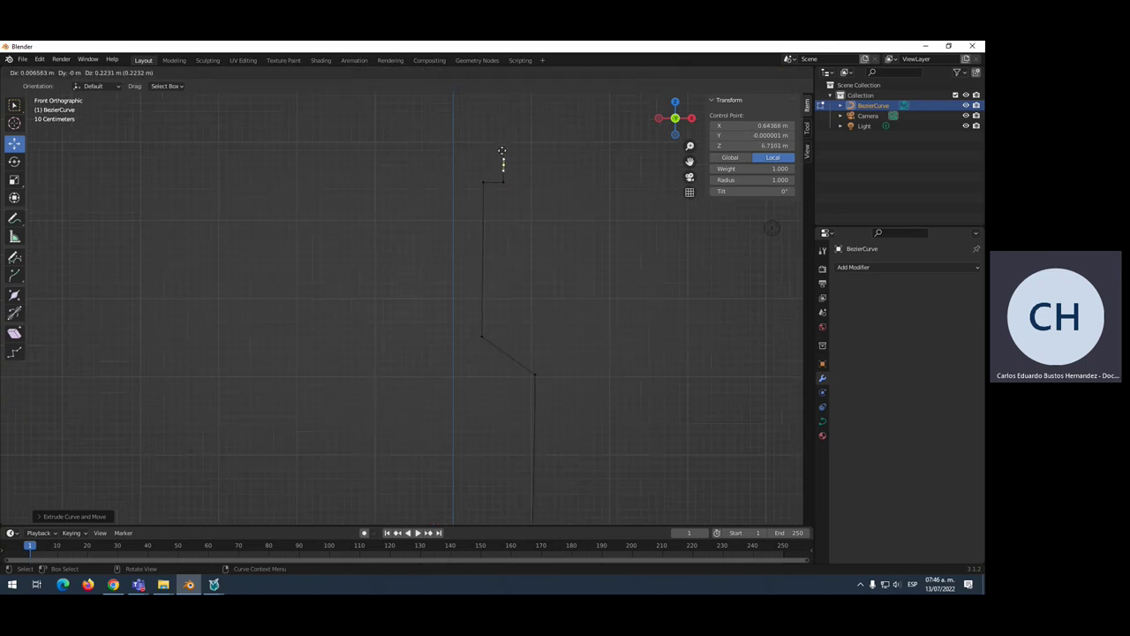
{"action": "left_click", "coordinate": [501, 151]}
{"action": "key", "text": "e"}
{"action": "left_click", "coordinate": [496, 112]}
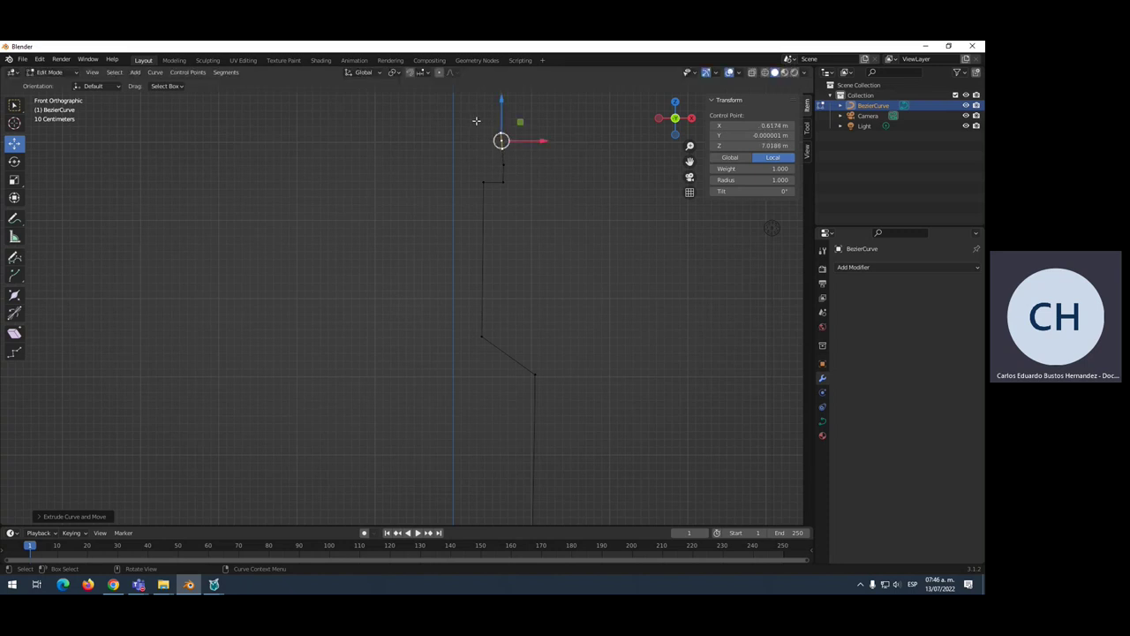
{"action": "key", "text": "g"}
{"action": "left_click", "coordinate": [461, 130]}
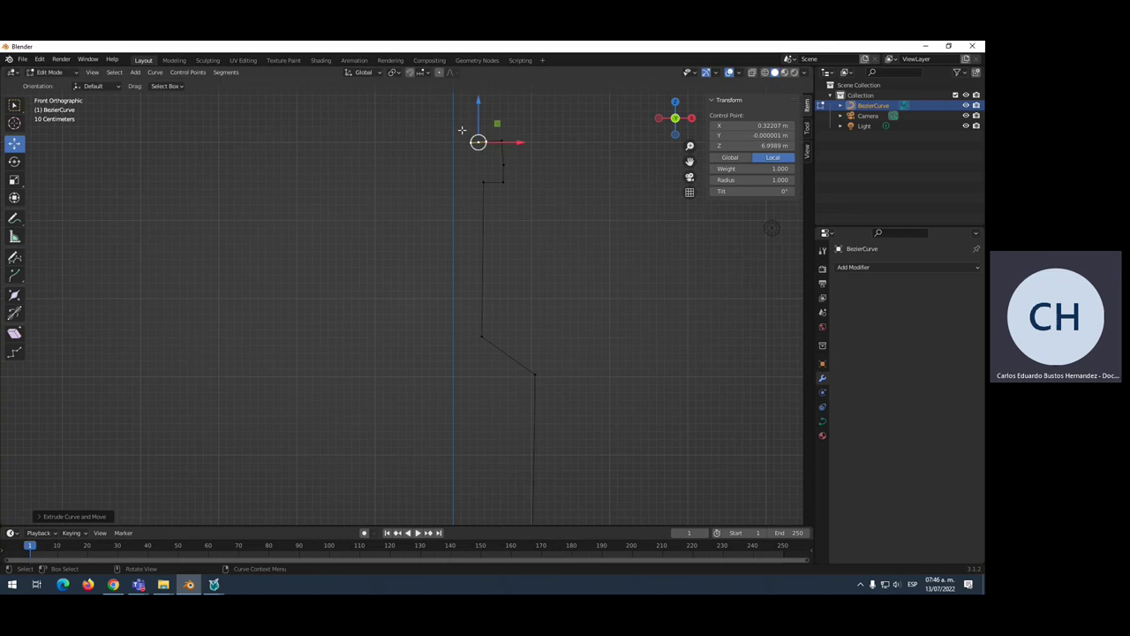
{"action": "key", "text": "g"}
{"action": "left_click", "coordinate": [473, 184]}
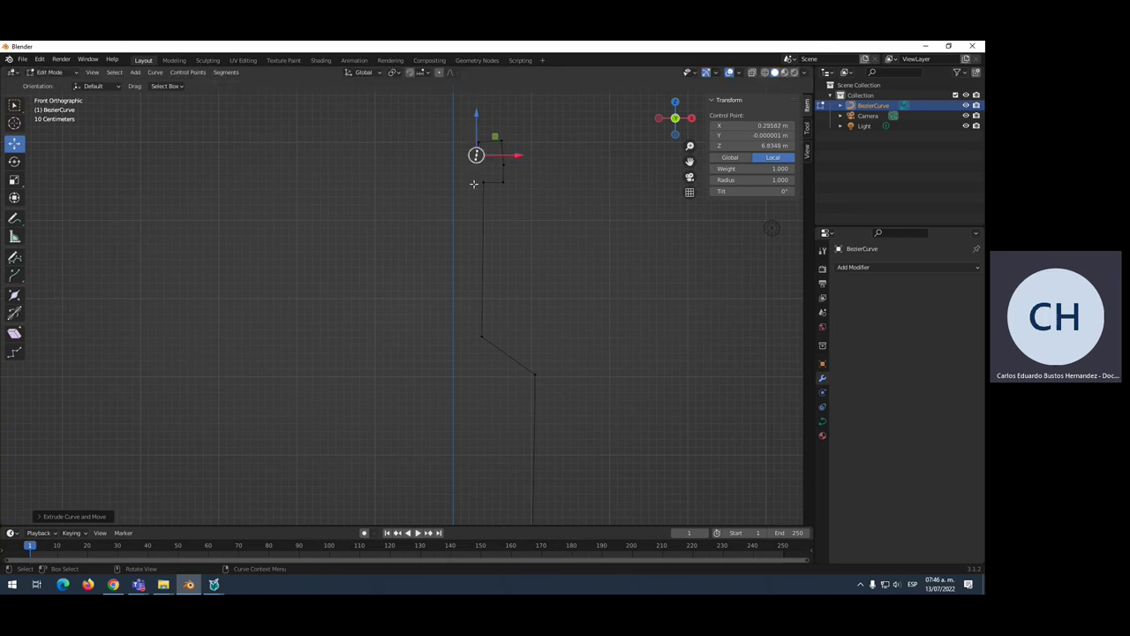
{"action": "scroll", "coordinate": [487, 176], "scroll_direction": "up", "scroll_amount": 5}
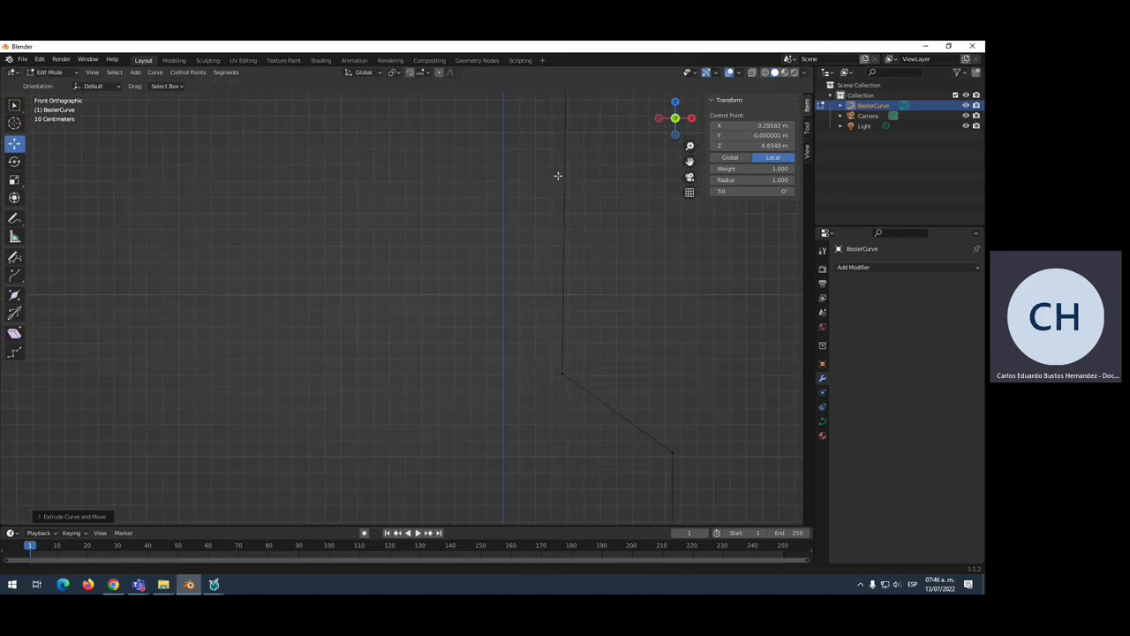
{"action": "scroll", "coordinate": [530, 221], "scroll_direction": "down", "scroll_amount": 2}
{"action": "middle_click_drag", "start_coordinate": [460, 299], "coordinate": [424, 219], "text": "shift"}
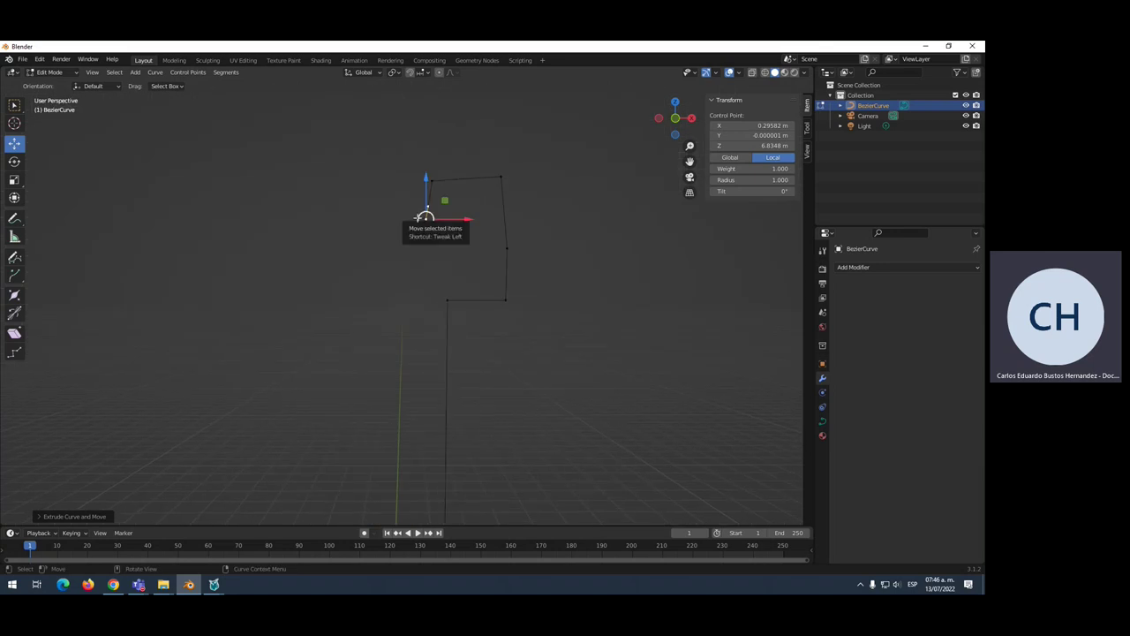
- In front orthographic view, reshape the hook's upper-left point and its handles
{"action": "key", "text": "KP_1"}
{"action": "left_click", "coordinate": [424, 207]}
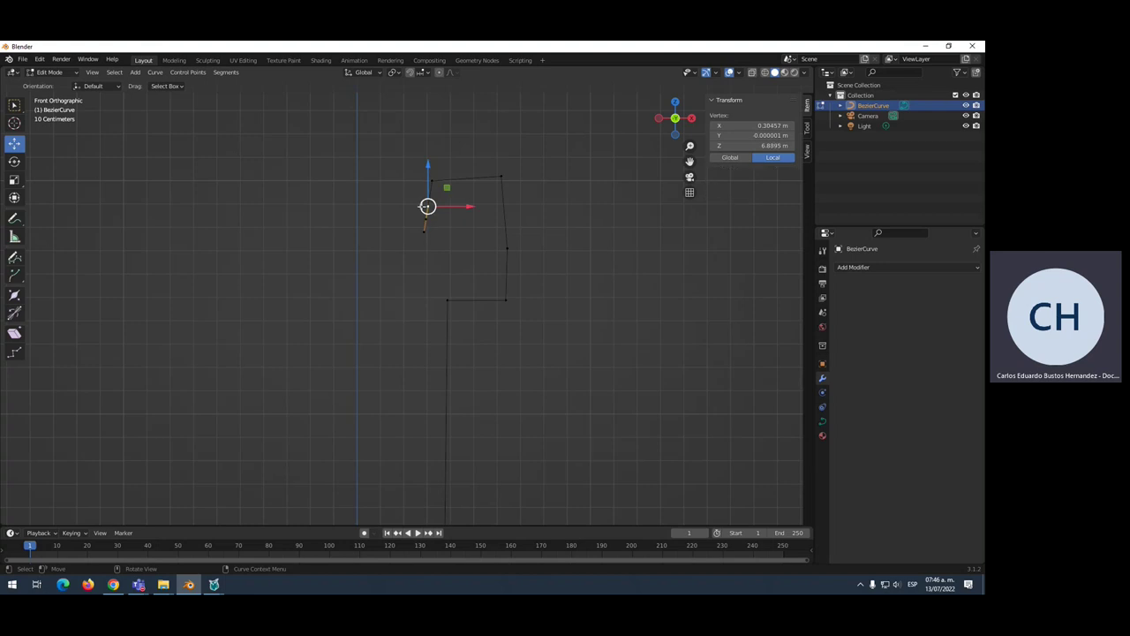
{"action": "left_click_drag", "start_coordinate": [436, 202], "coordinate": [452, 223]}
{"action": "left_click", "coordinate": [424, 231]}
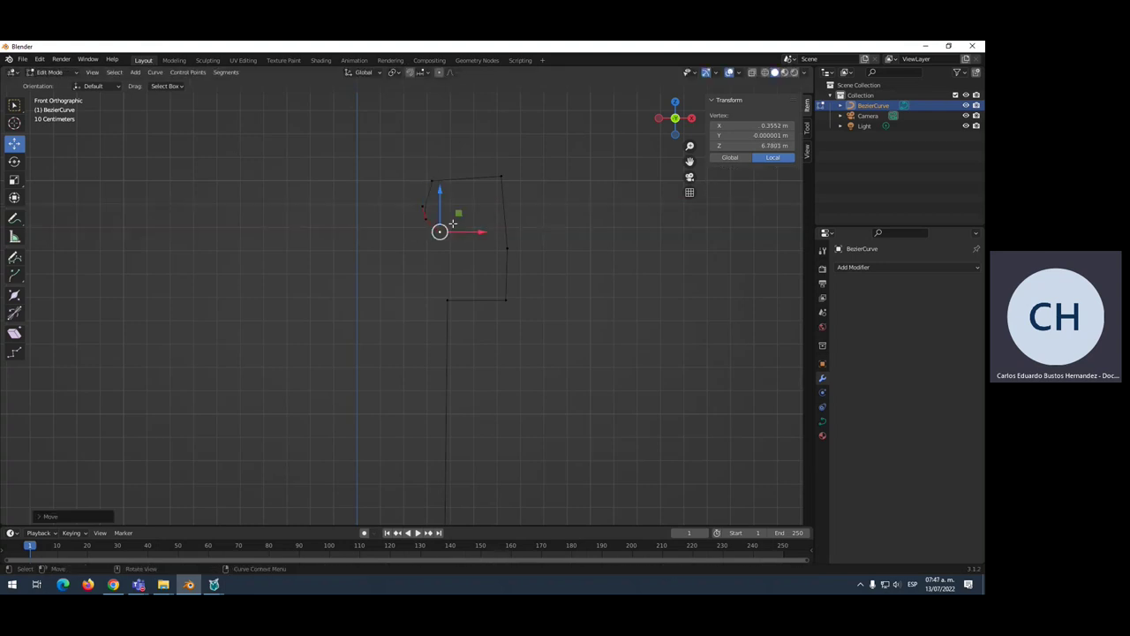
{"action": "left_click", "coordinate": [432, 179]}
{"action": "mouse_move", "coordinate": [431, 181]}
{"action": "left_mouse_down"}
{"action": "mouse_move", "coordinate": [430, 193]}
{"action": "mouse_move", "coordinate": [453, 143]}
{"action": "left_mouse_up"}
{"action": "left_click", "coordinate": [429, 193]}
{"action": "left_click", "coordinate": [452, 176]}
{"action": "left_click", "coordinate": [453, 143]}
- Raise the right hook point's left handle and the lower-right point along Z
{"action": "left_click", "coordinate": [501, 176]}
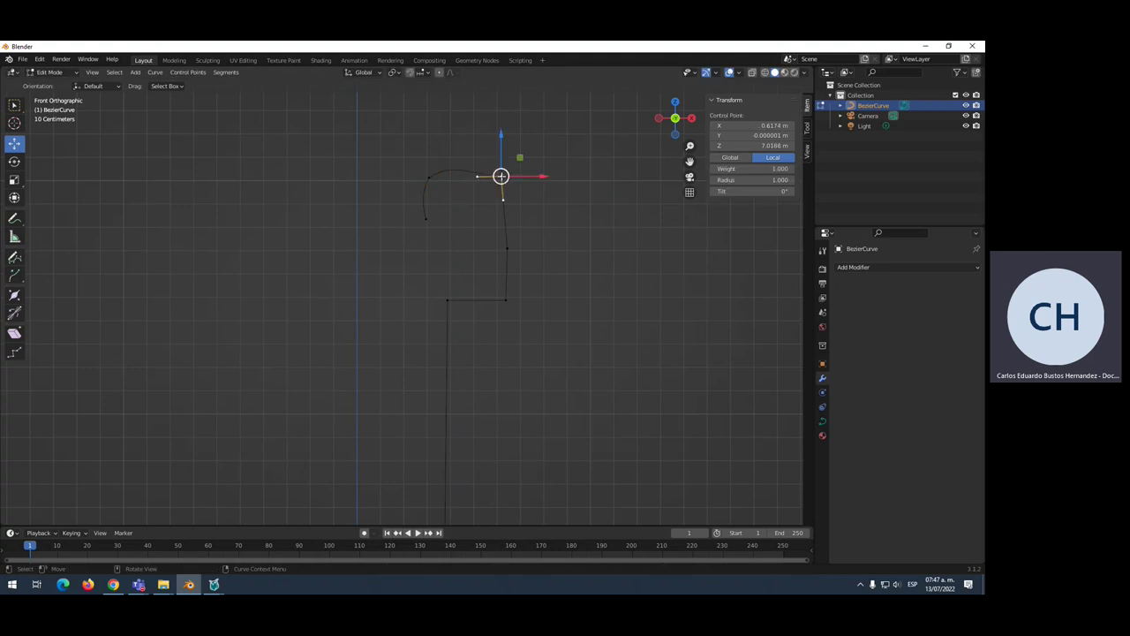
{"action": "left_click", "coordinate": [480, 176]}
{"action": "key", "text": "g"}
{"action": "key", "text": "z"}
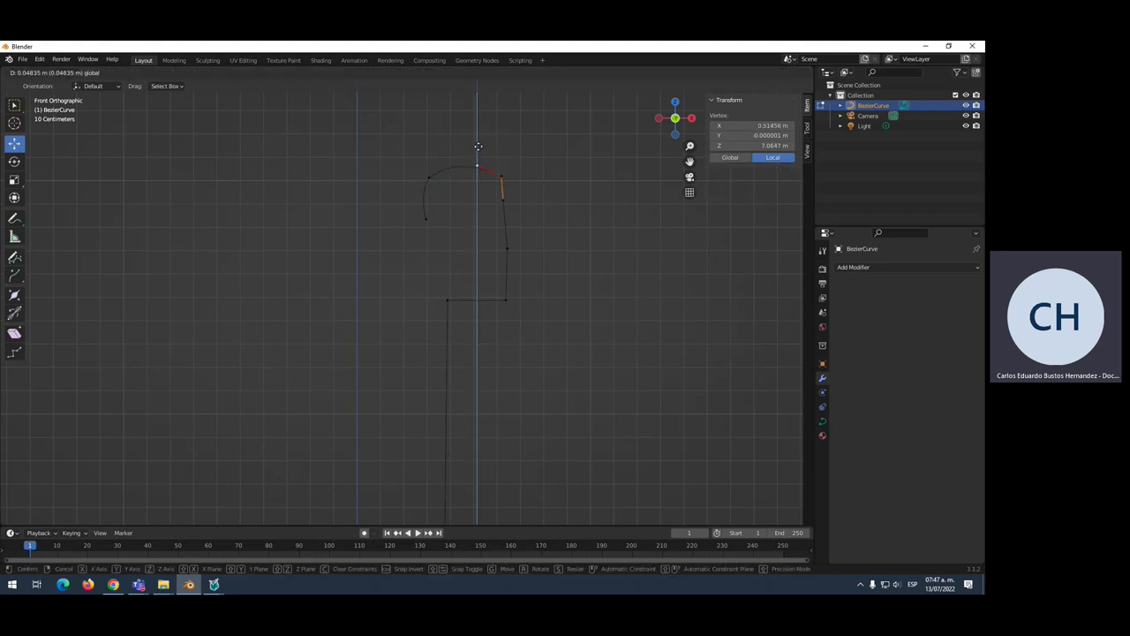
{"action": "left_click", "coordinate": [512, 189]}
{"action": "left_click", "coordinate": [507, 245]}
{"action": "key", "text": "g"}
{"action": "key", "text": "z"}
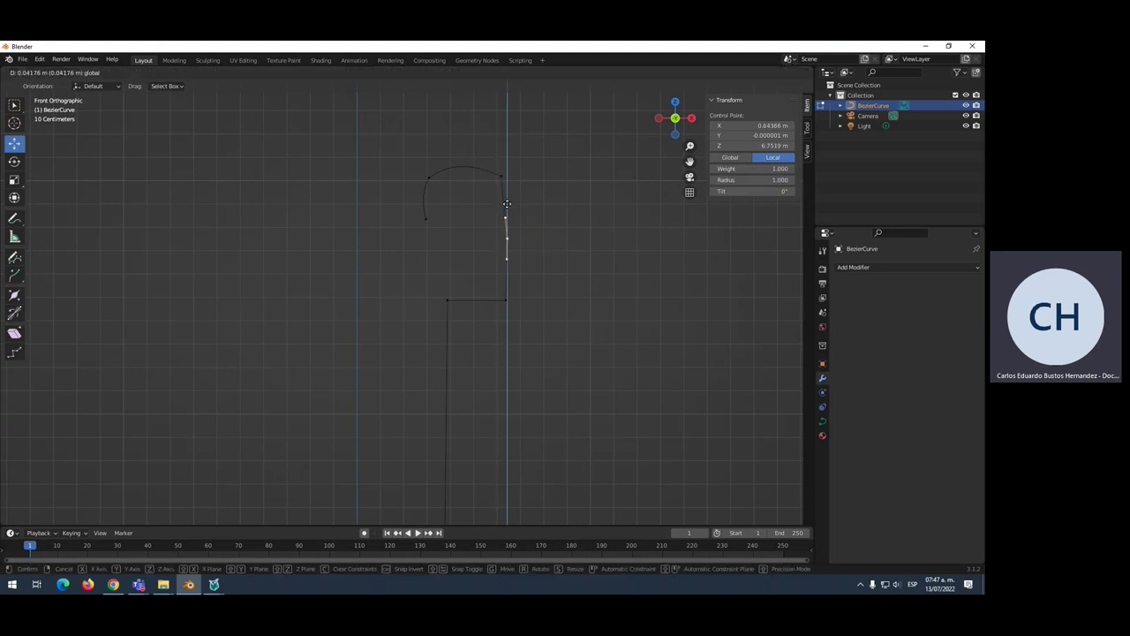
{"action": "left_click", "coordinate": [508, 231]}
- Shift the lower-right point along X and reposition the right-side handle to round the corner
{"action": "key", "text": "g"}
{"action": "key", "text": "x"}
{"action": "left_click", "coordinate": [535, 235]}
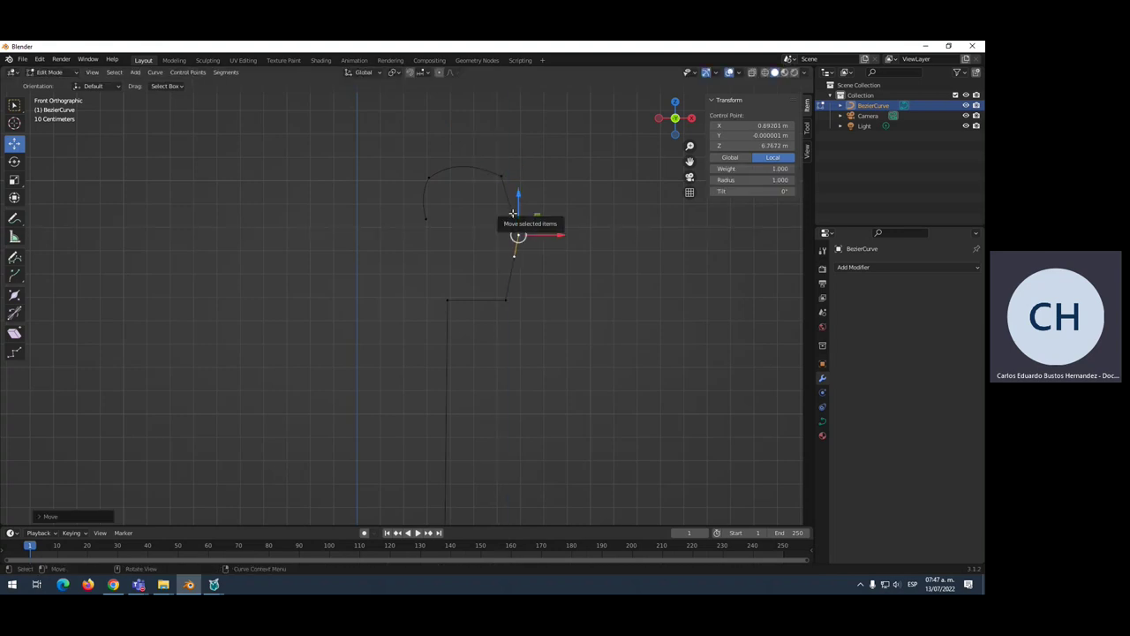
{"action": "left_click", "coordinate": [510, 215]}
{"action": "key", "text": "g"}
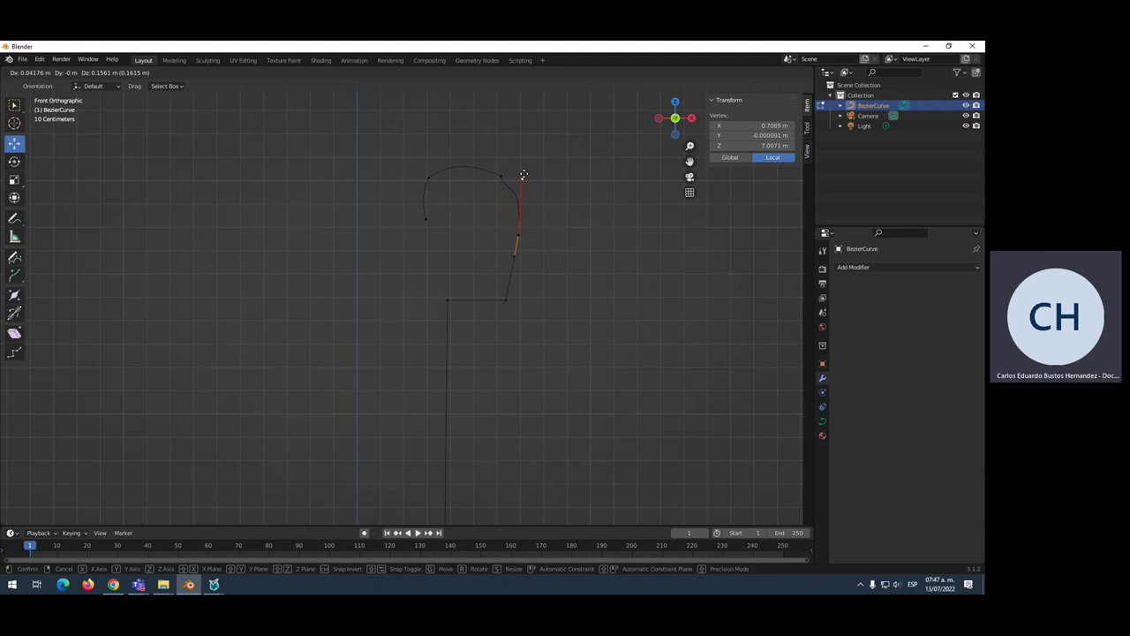
{"action": "left_click", "coordinate": [520, 177]}
{"action": "left_click", "coordinate": [516, 255]}
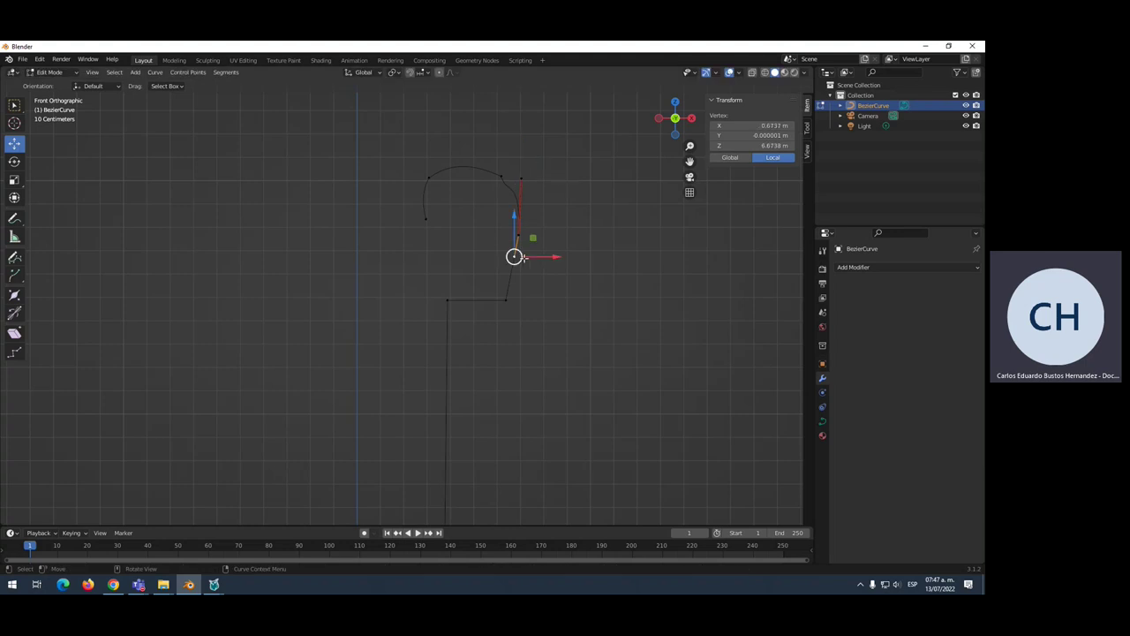
{"action": "key", "text": "g"}
{"action": "right_click", "coordinate": [532, 298]}
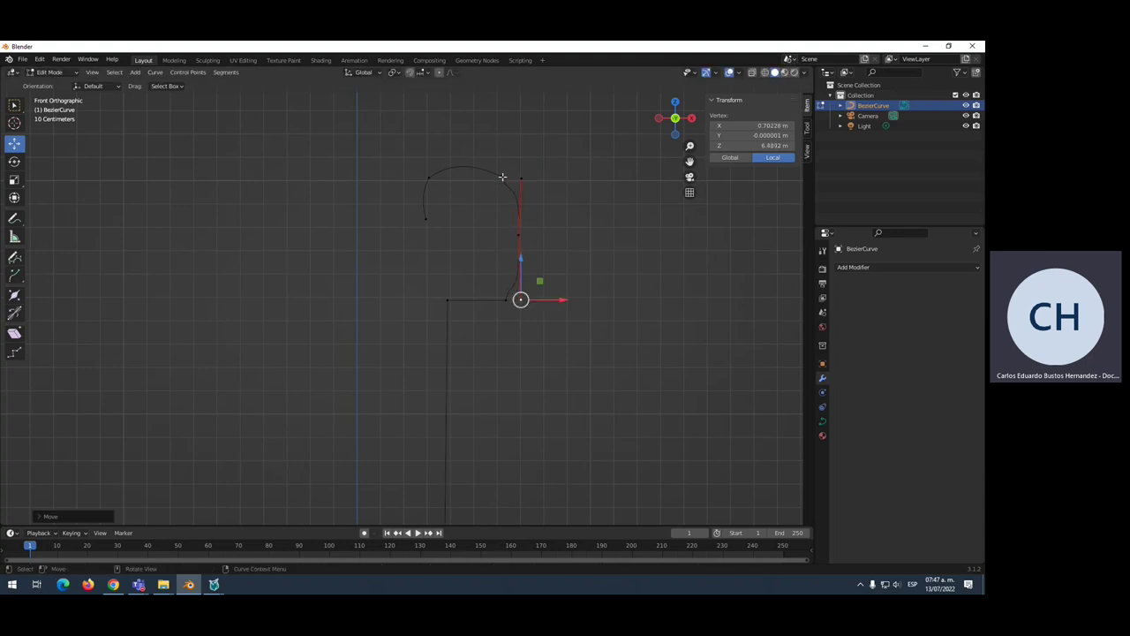
- Refine the top hook point and its handle, then pull the bottom handle up to smooth the arch
{"action": "left_click", "coordinate": [501, 177]}
{"action": "left_click", "coordinate": [510, 192]}
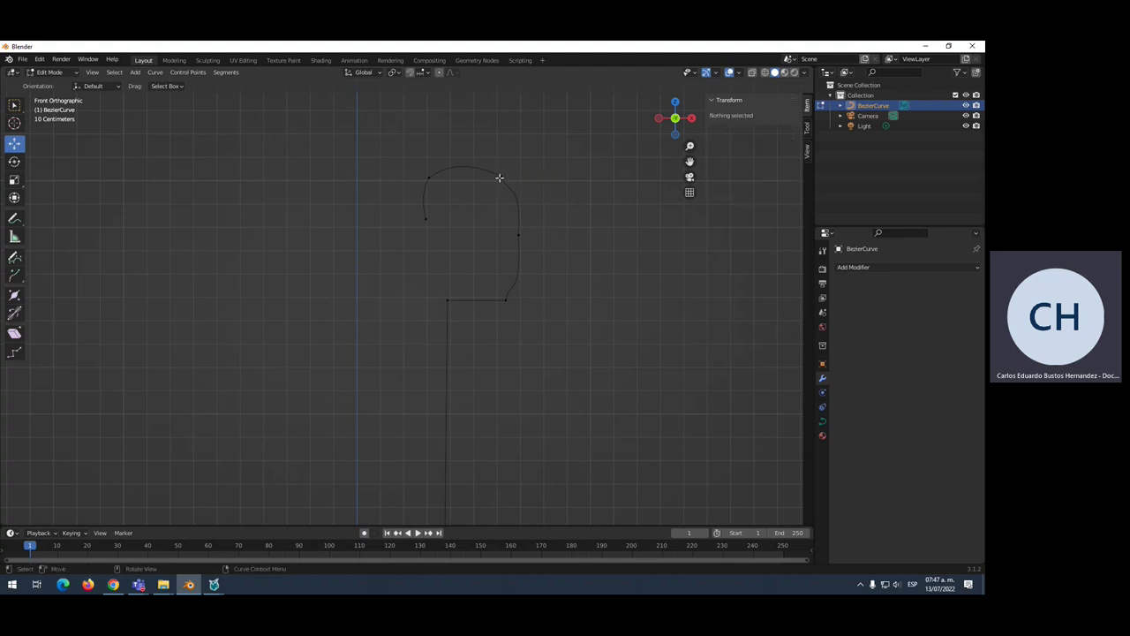
{"action": "left_click", "coordinate": [500, 177]}
{"action": "left_click", "coordinate": [508, 192]}
{"action": "key", "text": "g"}
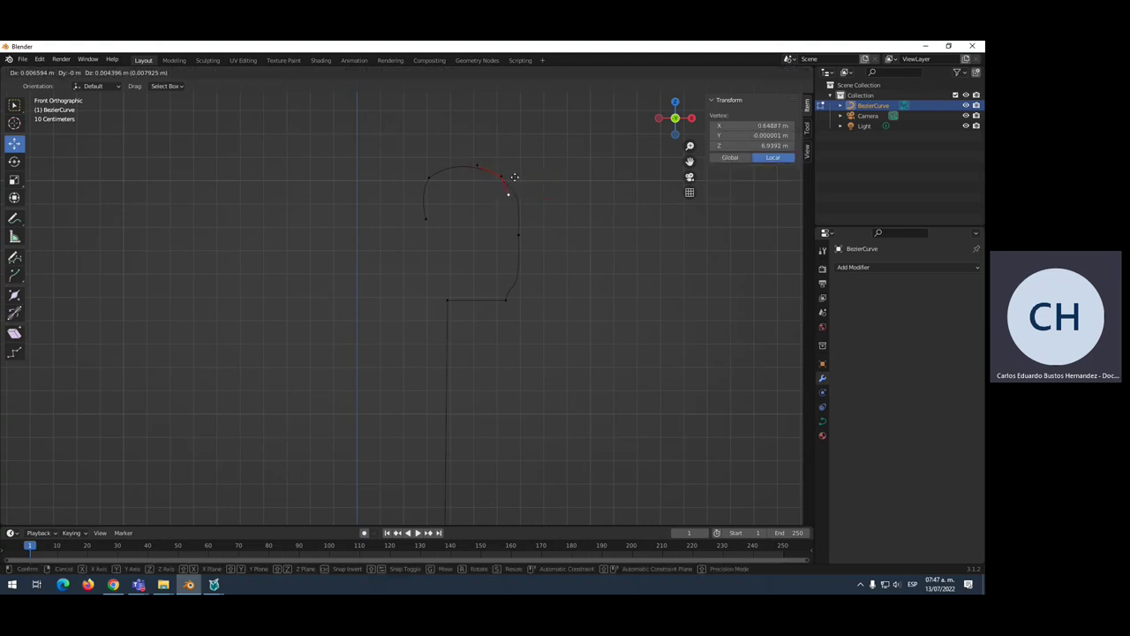
{"action": "left_click", "coordinate": [512, 180]}
{"action": "left_click", "coordinate": [501, 176]}
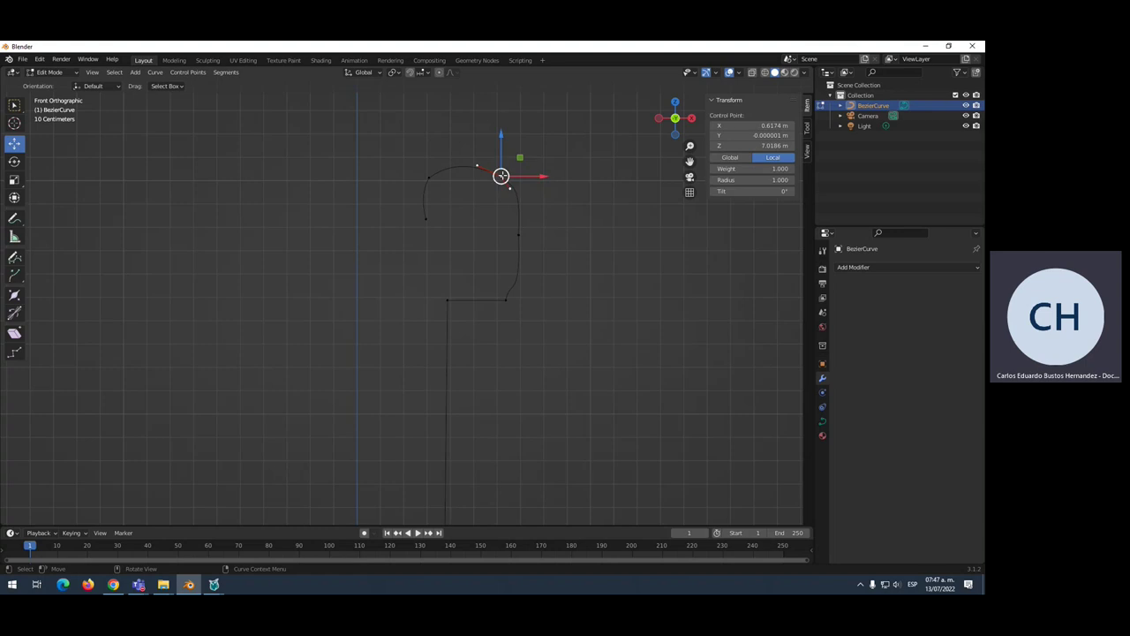
{"action": "key", "text": "g"}
{"action": "left_click", "coordinate": [503, 174]}
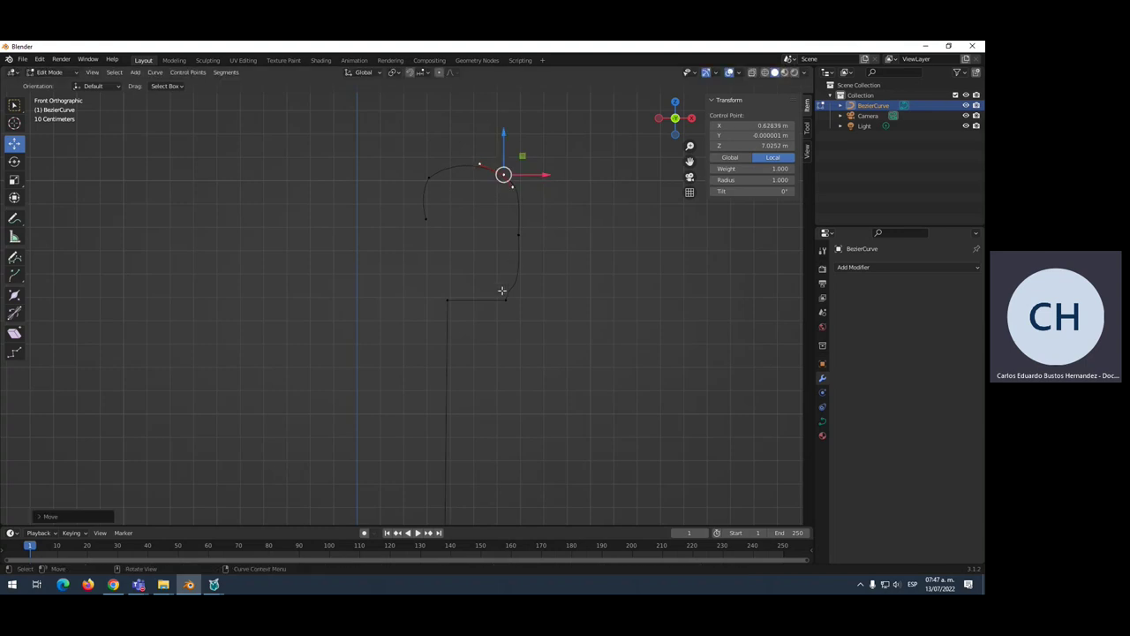
{"action": "left_click", "coordinate": [507, 298]}
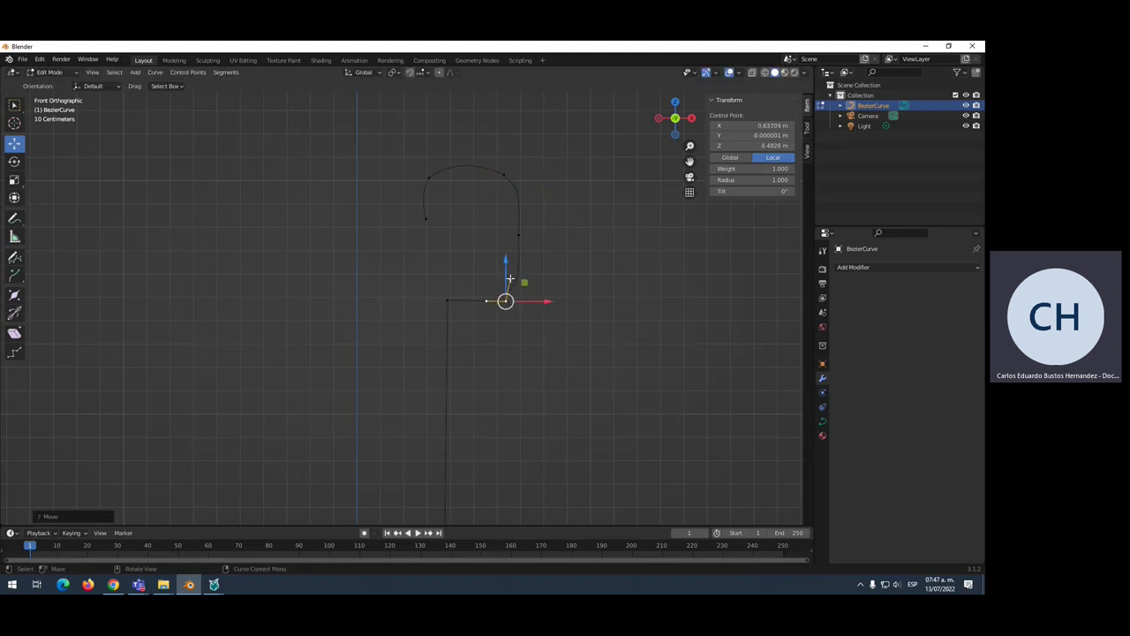
{"action": "mouse_move", "coordinate": [504, 297]}
{"action": "left_mouse_down"}
{"action": "mouse_move", "coordinate": [509, 279]}
{"action": "mouse_move", "coordinate": [518, 285]}
{"action": "left_mouse_up"}
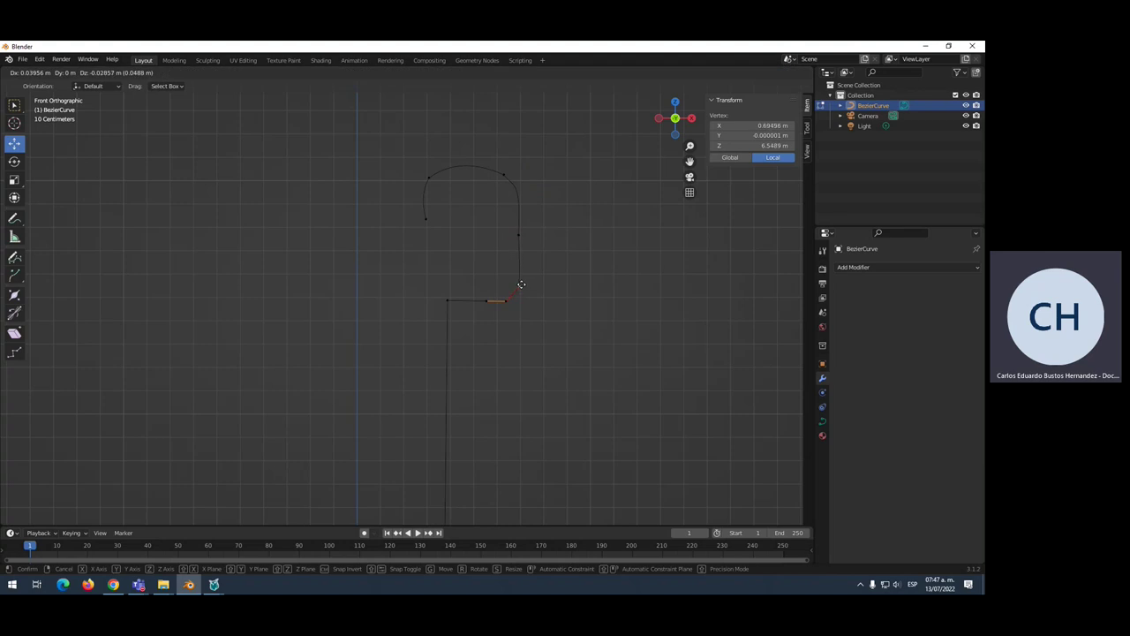
{"action": "middle_click_drag", "start_coordinate": [454, 301], "coordinate": [471, 351]}
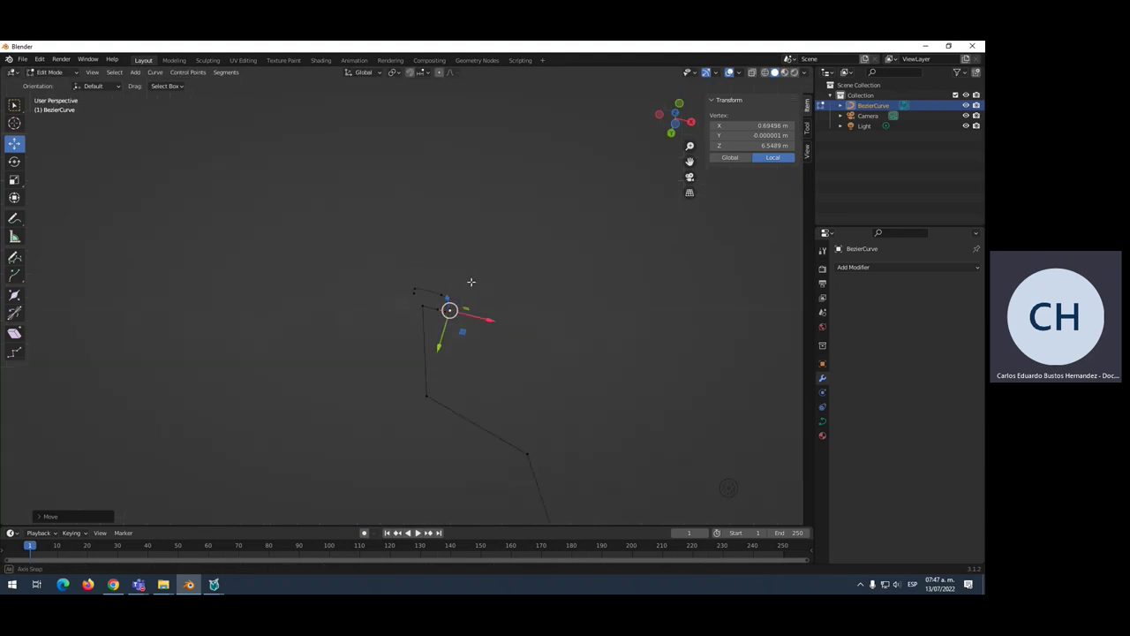
- In front view, raise the lower bend point and slide its handle right to round the bend
{"action": "key", "text": "KP_1"}
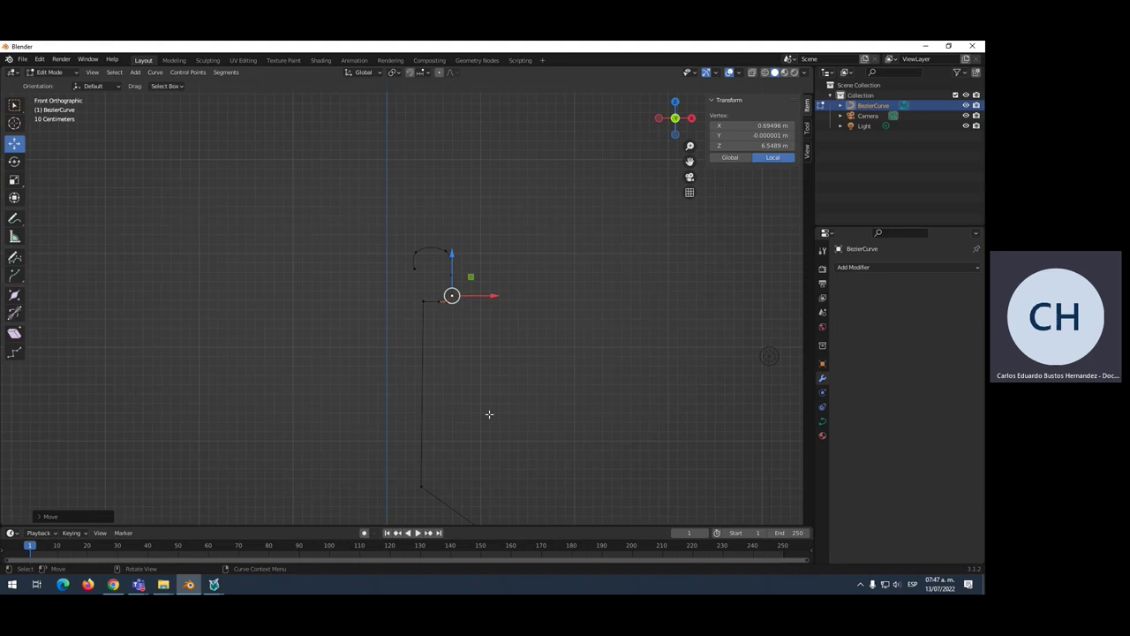
{"action": "scroll", "coordinate": [484, 354], "scroll_direction": "down", "scroll_amount": 1, "text": "shift"}
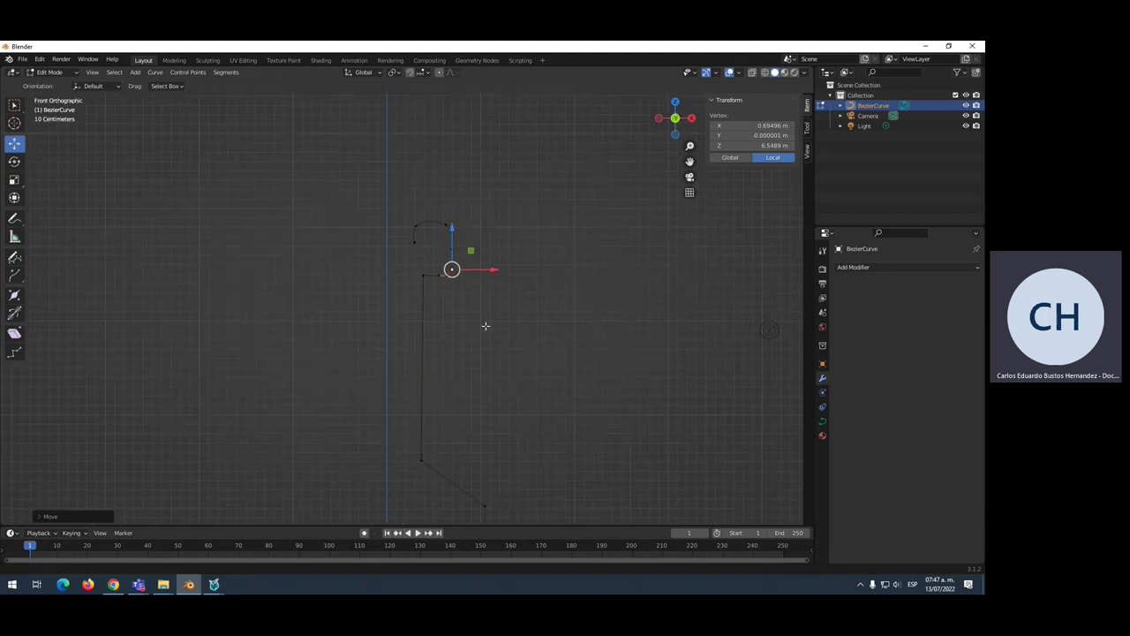
{"action": "scroll", "coordinate": [480, 291], "scroll_direction": "down", "scroll_amount": 5, "text": "shift"}
{"action": "left_click", "coordinate": [426, 300]}
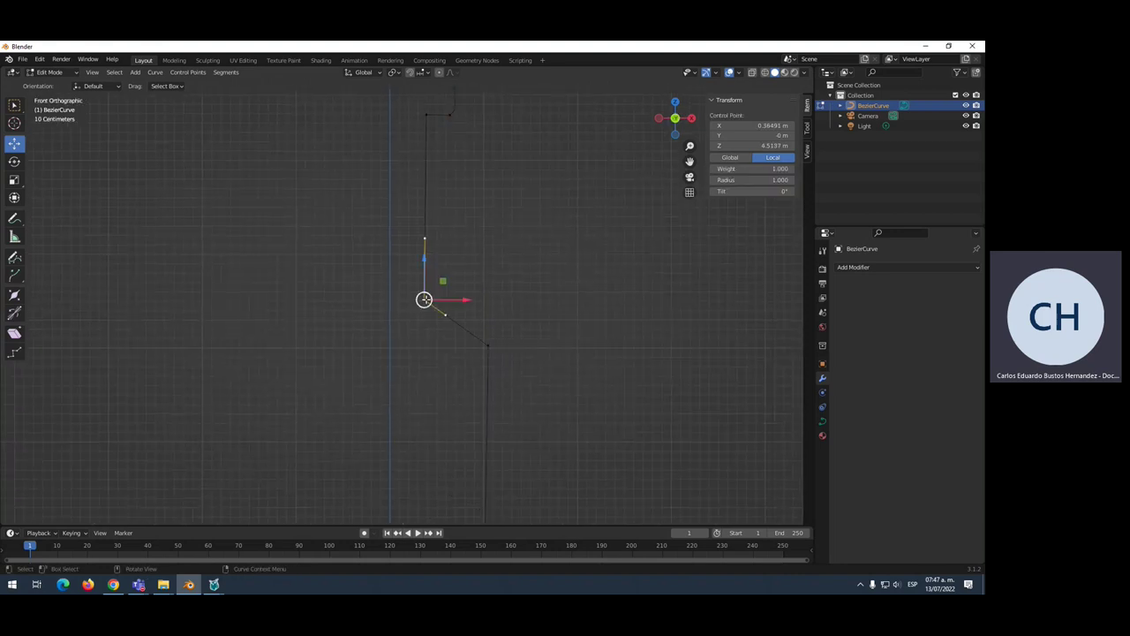
{"action": "left_click_drag", "start_coordinate": [443, 280], "coordinate": [445, 259]}
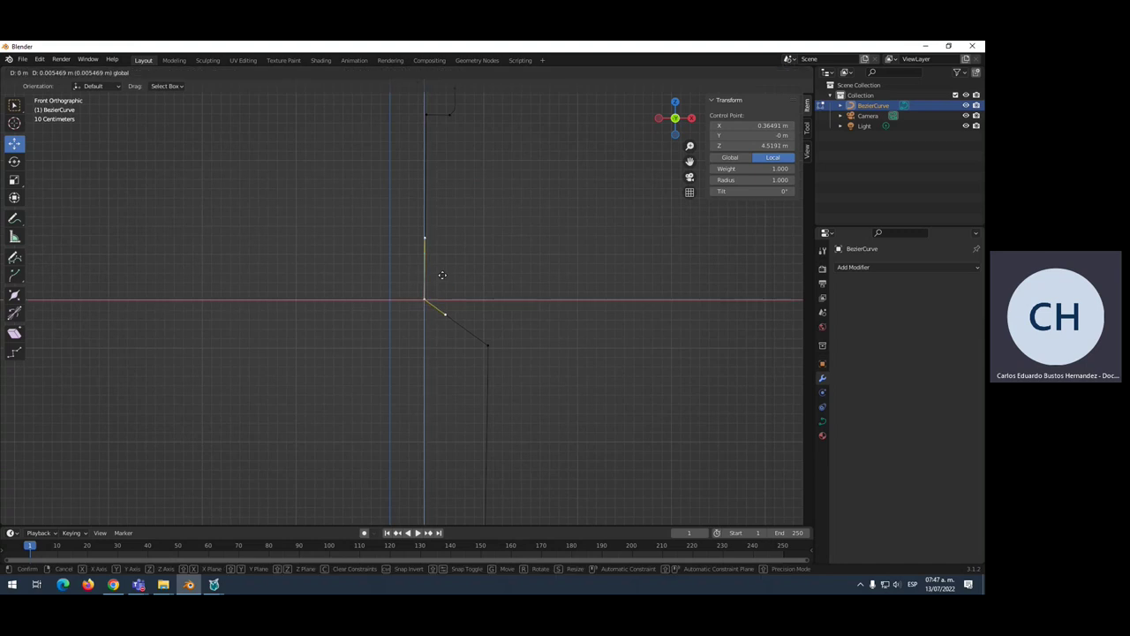
{"action": "left_click", "coordinate": [445, 300]}
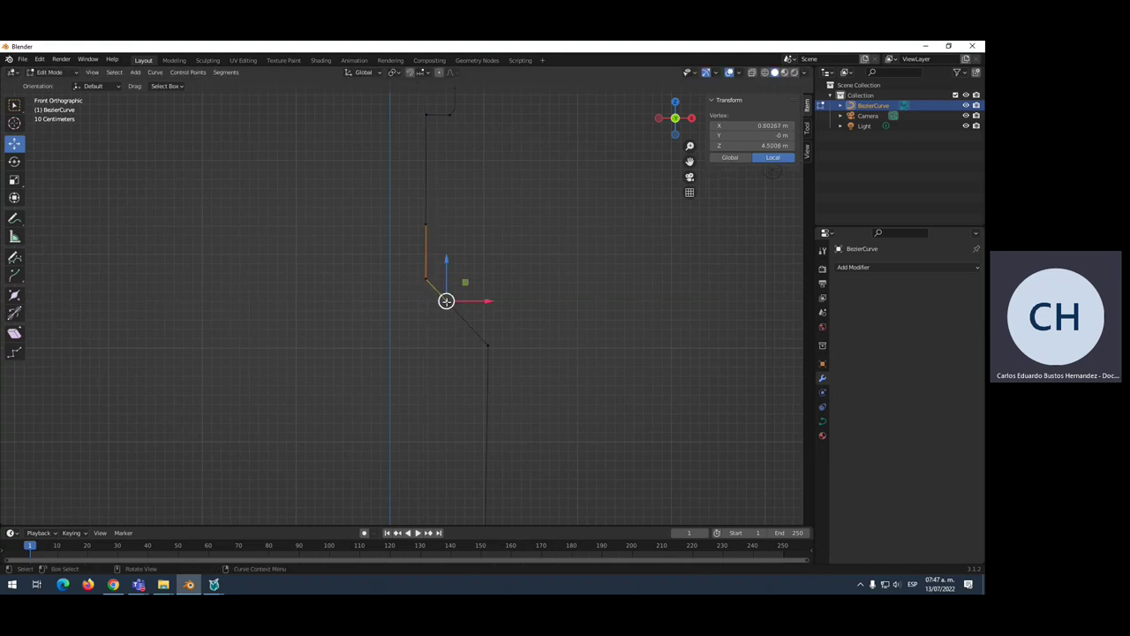
{"action": "mouse_move", "coordinate": [477, 301]}
{"action": "left_mouse_down"}
{"action": "mouse_move", "coordinate": [496, 298]}
{"action": "mouse_move", "coordinate": [487, 325]}
{"action": "left_mouse_up"}
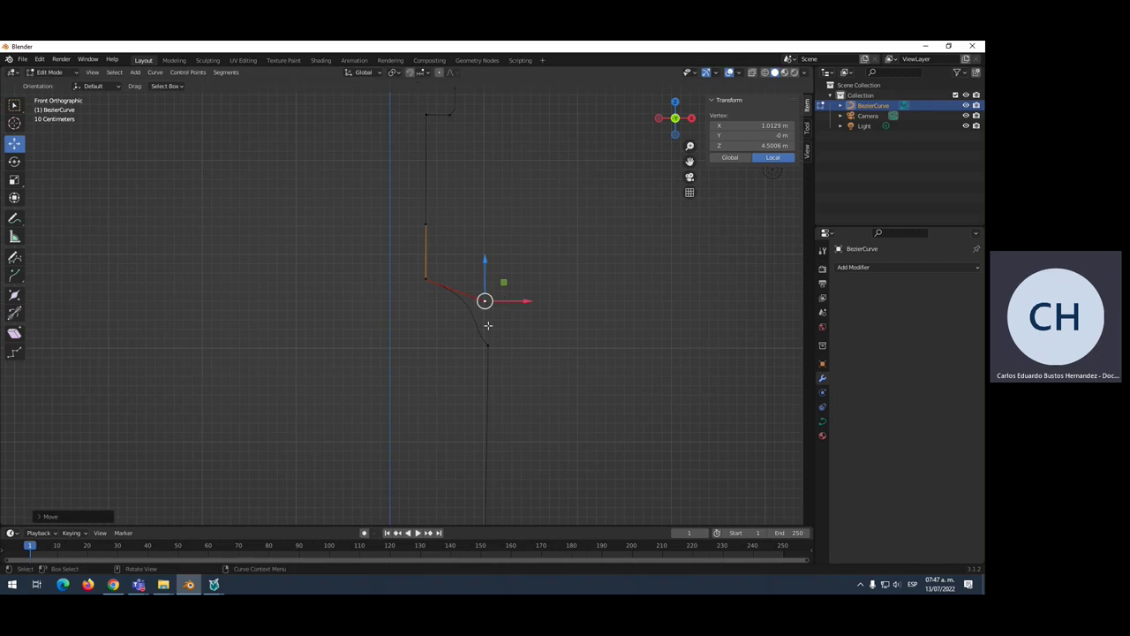
{"action": "left_click", "coordinate": [487, 345]}
{"action": "left_click", "coordinate": [468, 324]}
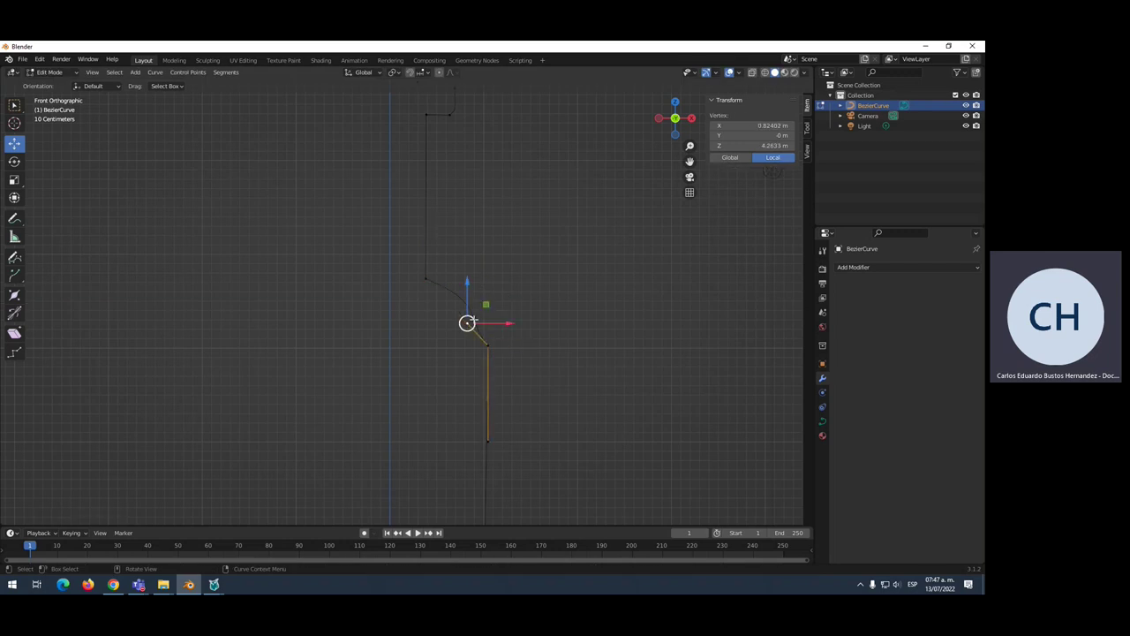
{"action": "left_click_drag", "start_coordinate": [477, 323], "coordinate": [496, 318]}
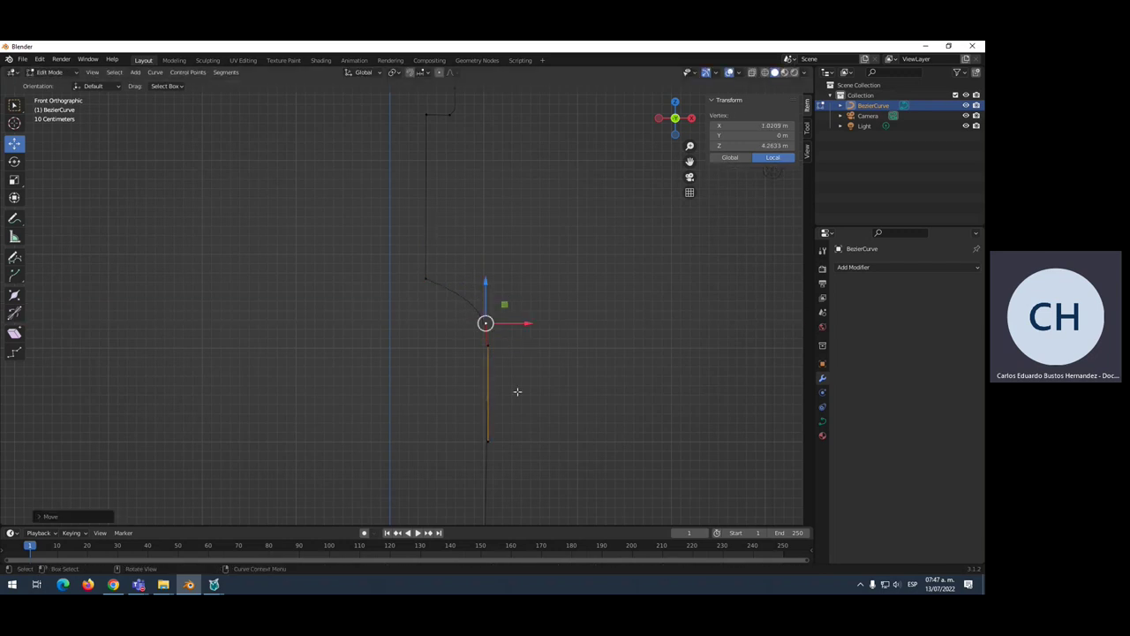
- Nudge the bend point, tighten its upper and lower handles, and return to Object Mode
{"action": "scroll", "coordinate": [517, 383], "scroll_direction": "down", "scroll_amount": 6, "text": "shift"}
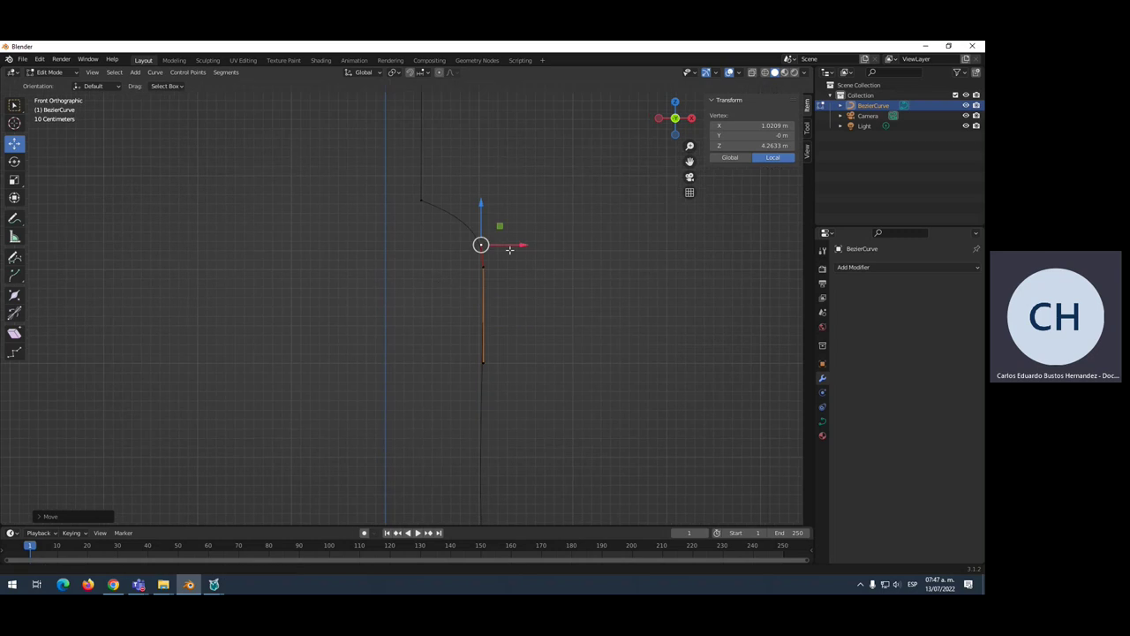
{"action": "left_click", "coordinate": [480, 346]}
{"action": "left_click_drag", "start_coordinate": [510, 349], "coordinate": [508, 350]}
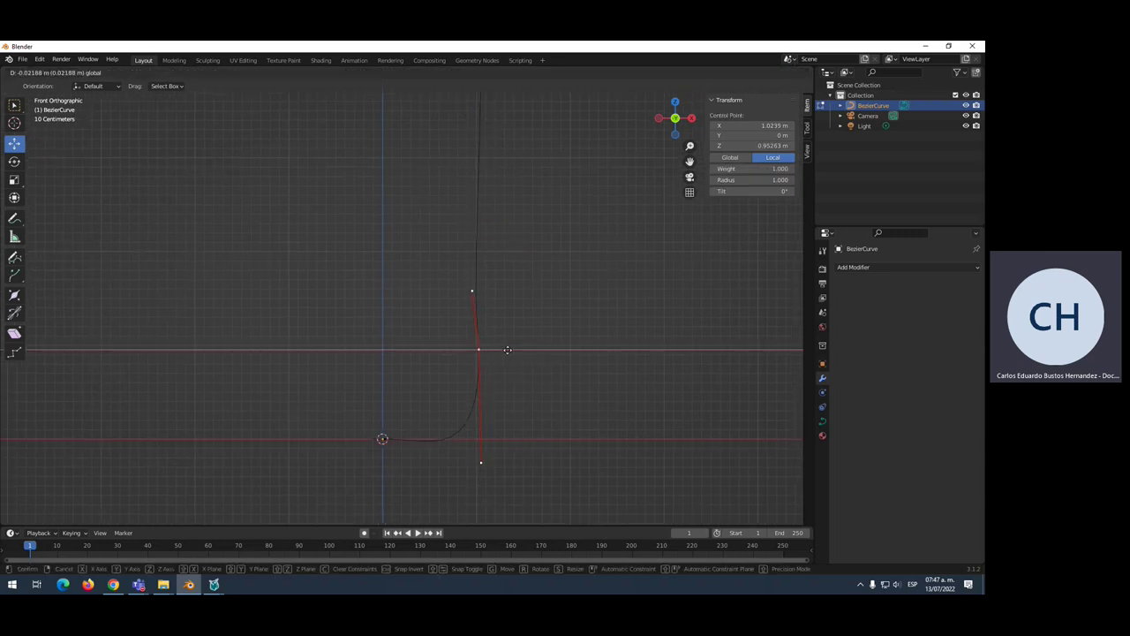
{"action": "left_click", "coordinate": [507, 349]}
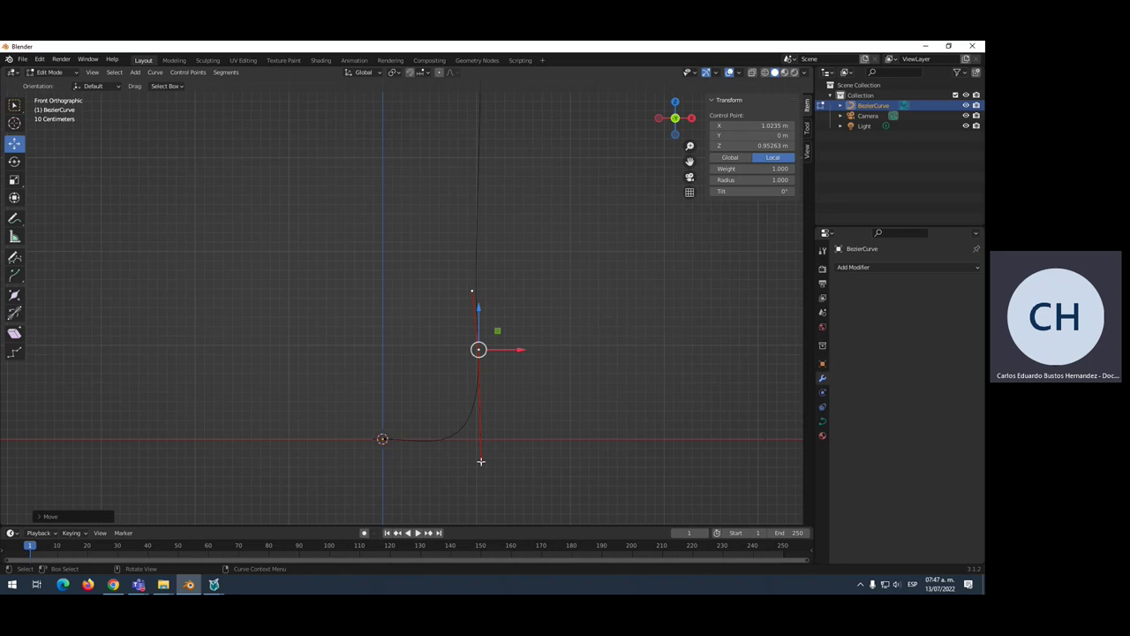
{"action": "left_click", "coordinate": [480, 460]}
{"action": "left_click", "coordinate": [471, 291]}
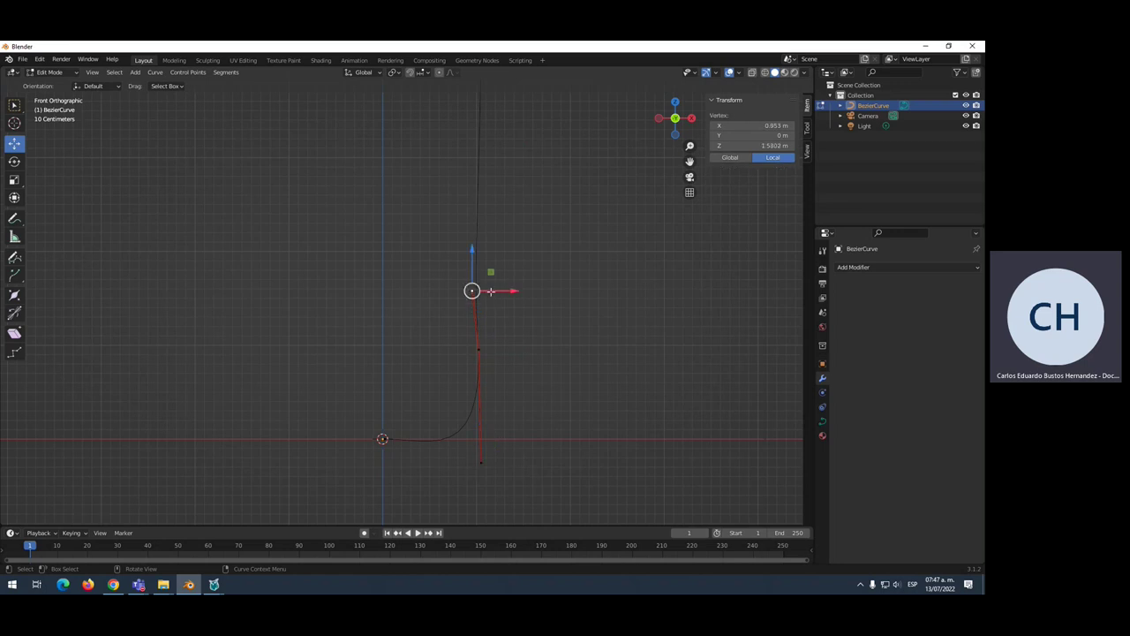
{"action": "left_click_drag", "start_coordinate": [490, 291], "coordinate": [492, 291]}
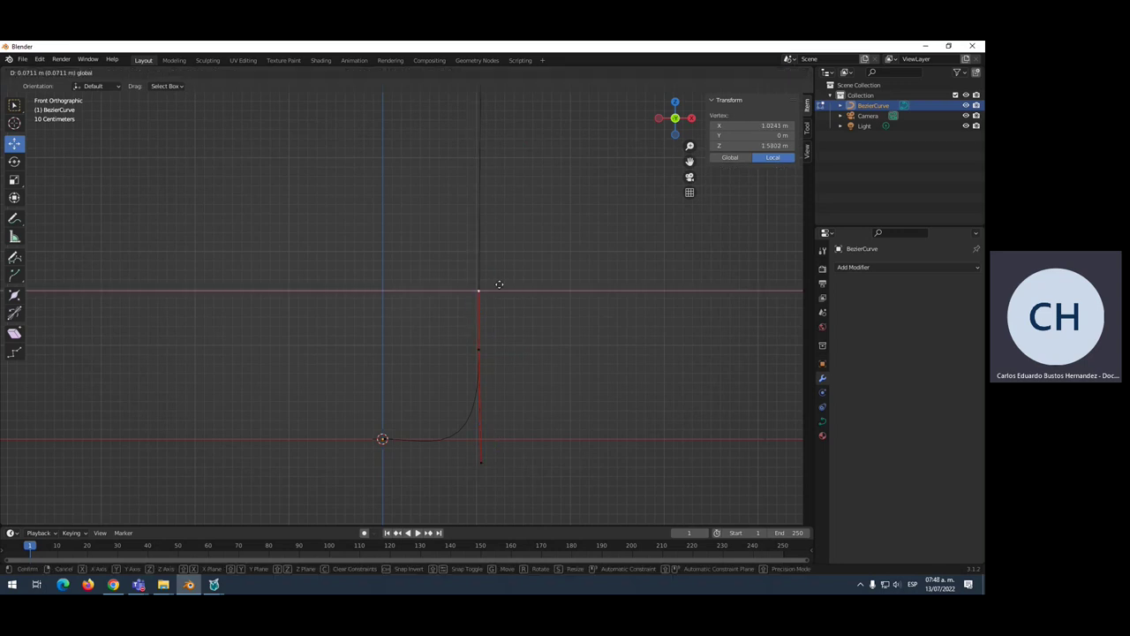
{"action": "left_click", "coordinate": [480, 462]}
{"action": "left_click_drag", "start_coordinate": [480, 441], "coordinate": [481, 423]}
{"action": "scroll", "coordinate": [514, 379], "scroll_direction": "down", "scroll_amount": 3}
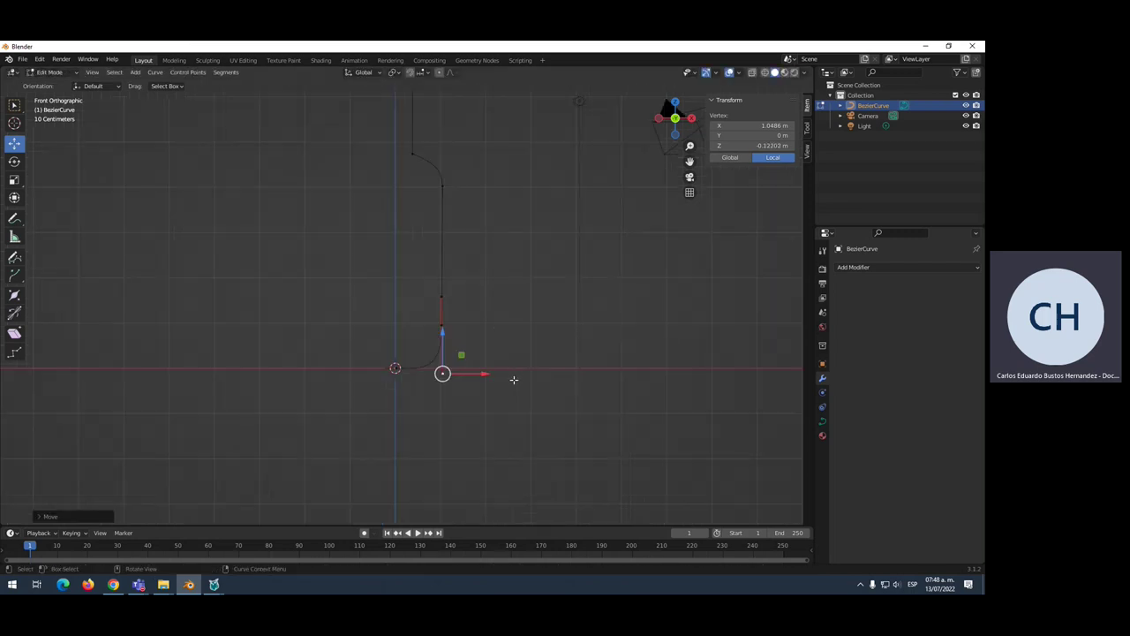
{"action": "scroll", "coordinate": [486, 270], "scroll_direction": "down", "scroll_amount": 1}
{"action": "scroll", "coordinate": [487, 270], "scroll_direction": "down", "scroll_amount": 1}
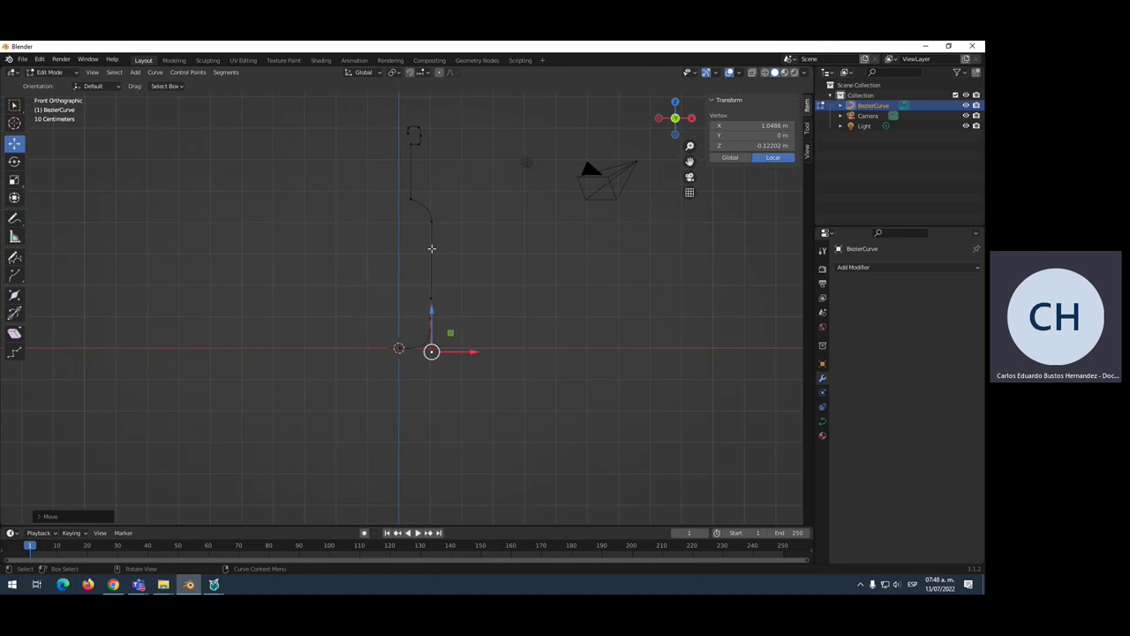
{"action": "key", "text": "Tab"}
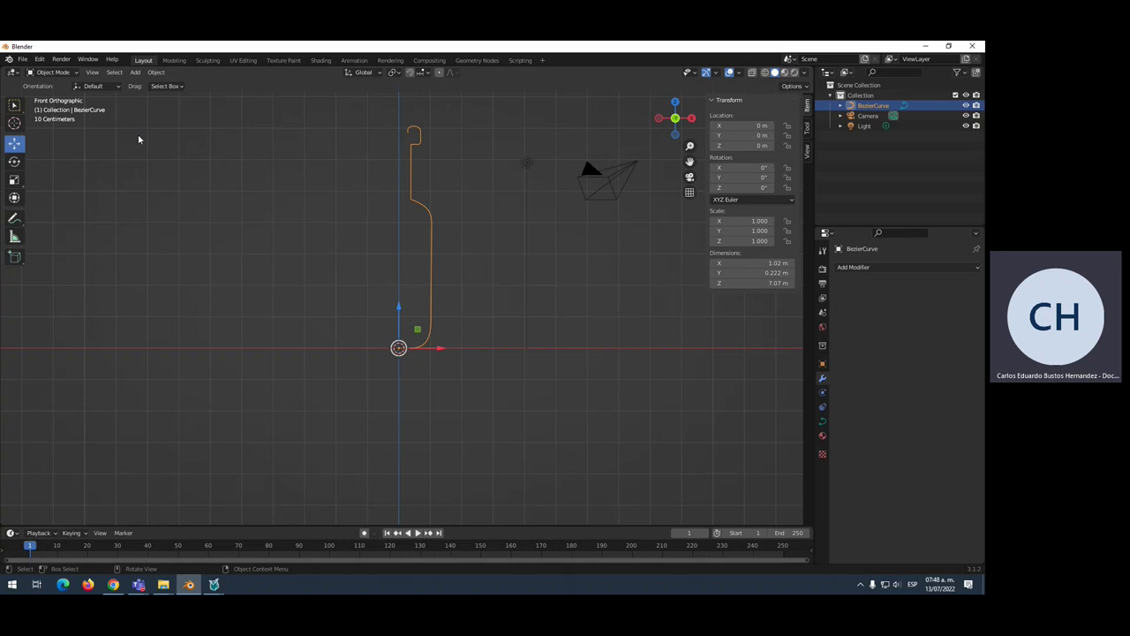
- Enter Edit Mode and sketch a second Bezier stroke right of the bottle outline with the Draw tool
{"action": "left_click", "coordinate": [62, 73]}
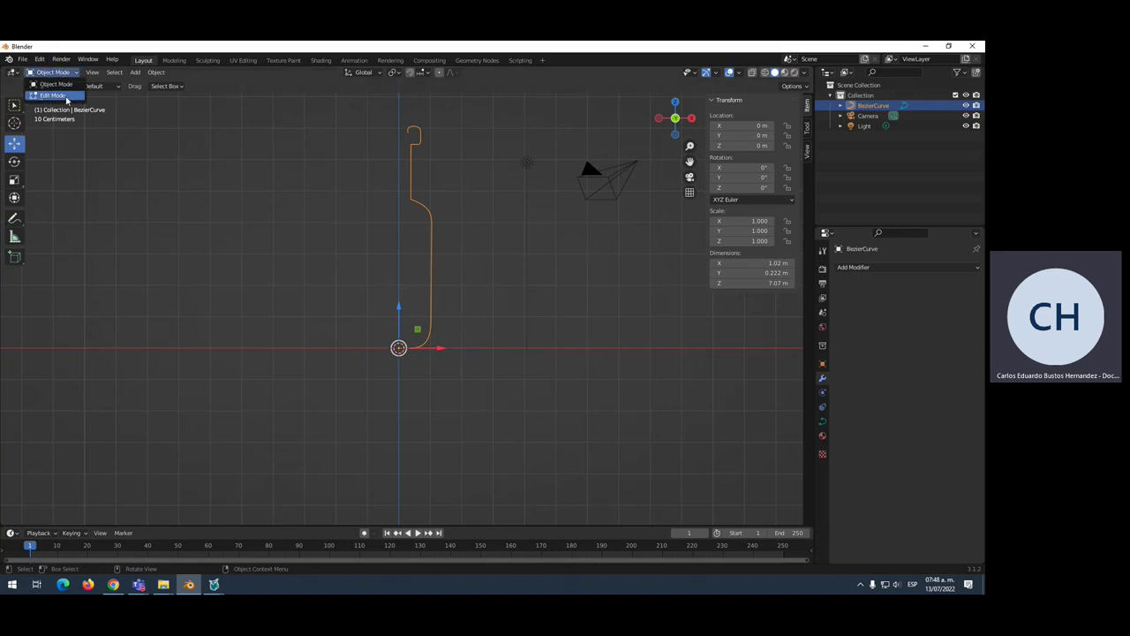
{"action": "left_click", "coordinate": [55, 95]}
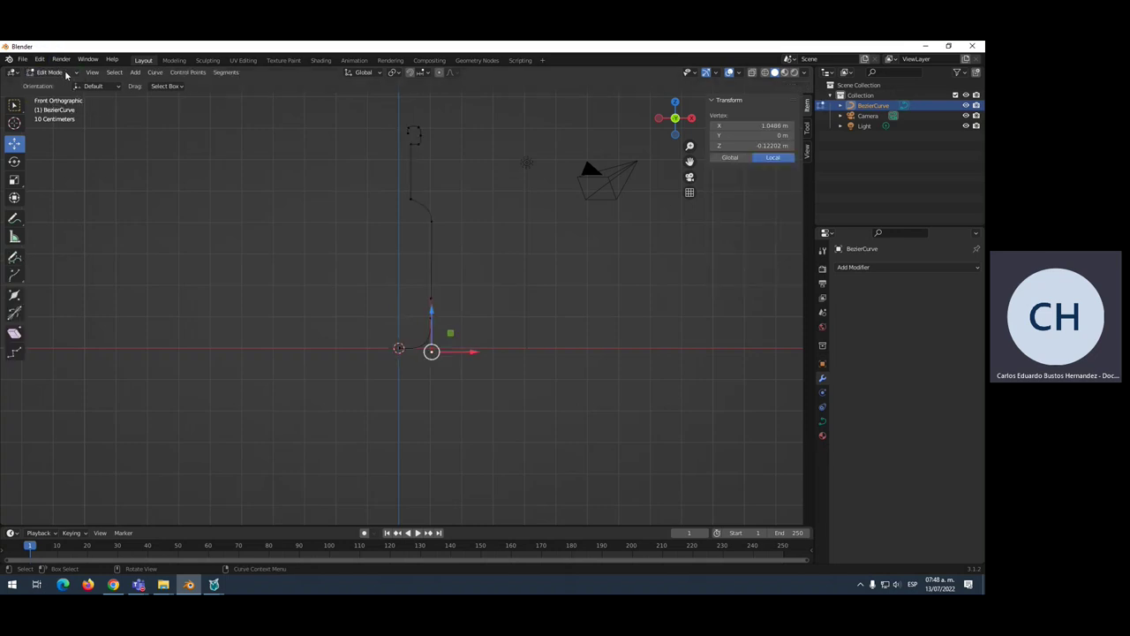
{"action": "left_click", "coordinate": [65, 74]}
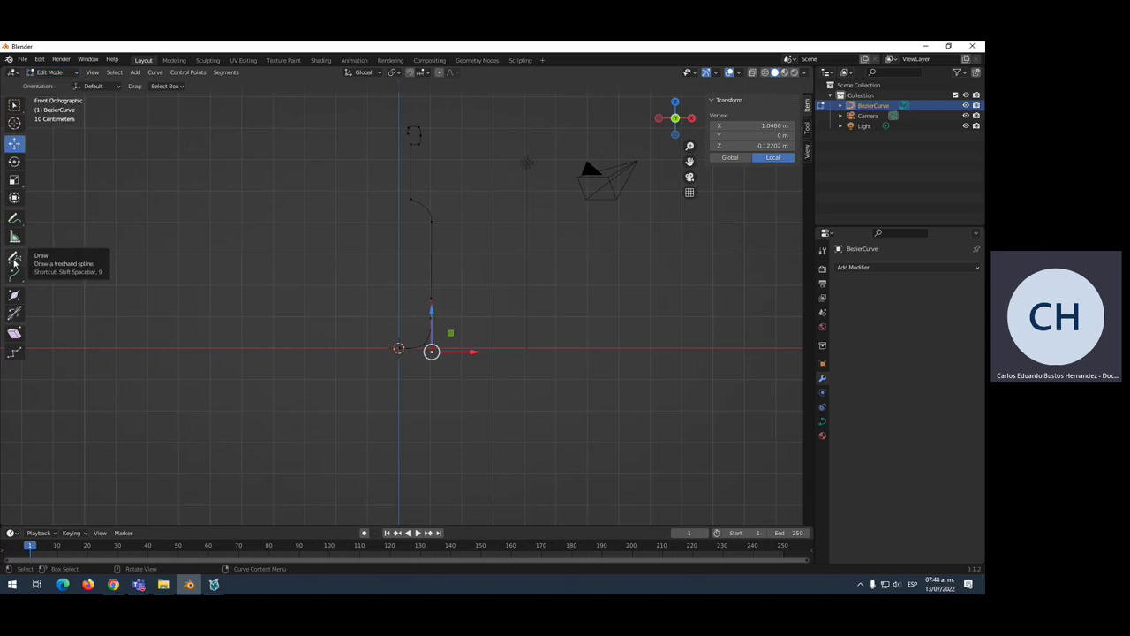
{"action": "left_click", "coordinate": [14, 259]}
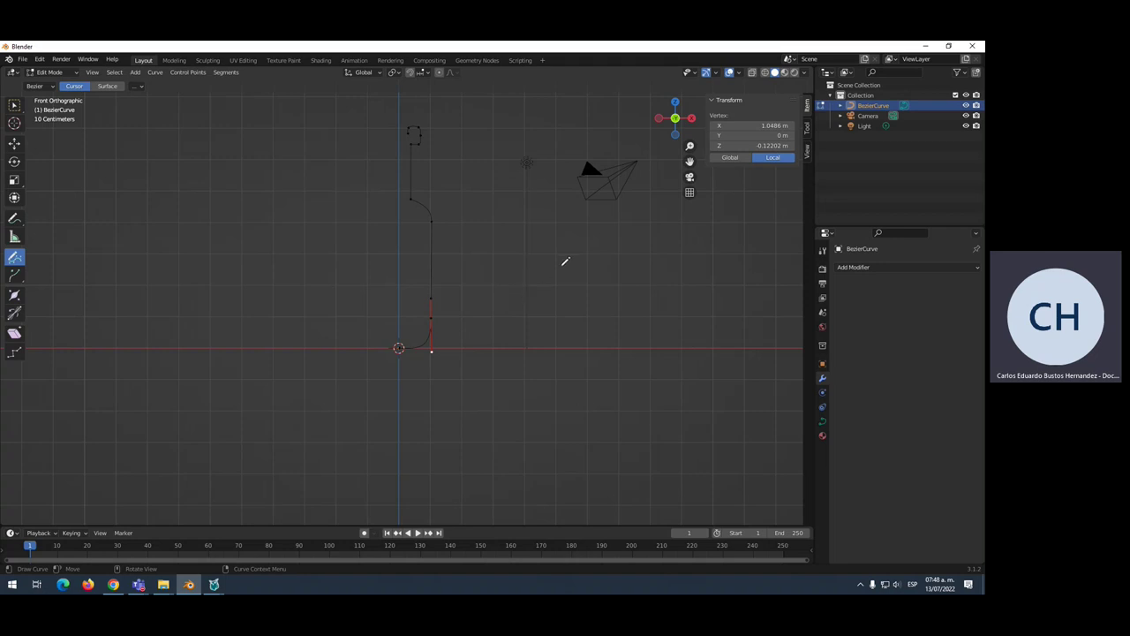
{"action": "mouse_move", "coordinate": [561, 259]}
{"action": "left_mouse_down"}
{"action": "mouse_move", "coordinate": [562, 302]}
{"action": "mouse_move", "coordinate": [528, 339]}
{"action": "mouse_move", "coordinate": [552, 343]}
{"action": "mouse_move", "coordinate": [522, 342]}
{"action": "left_mouse_up"}
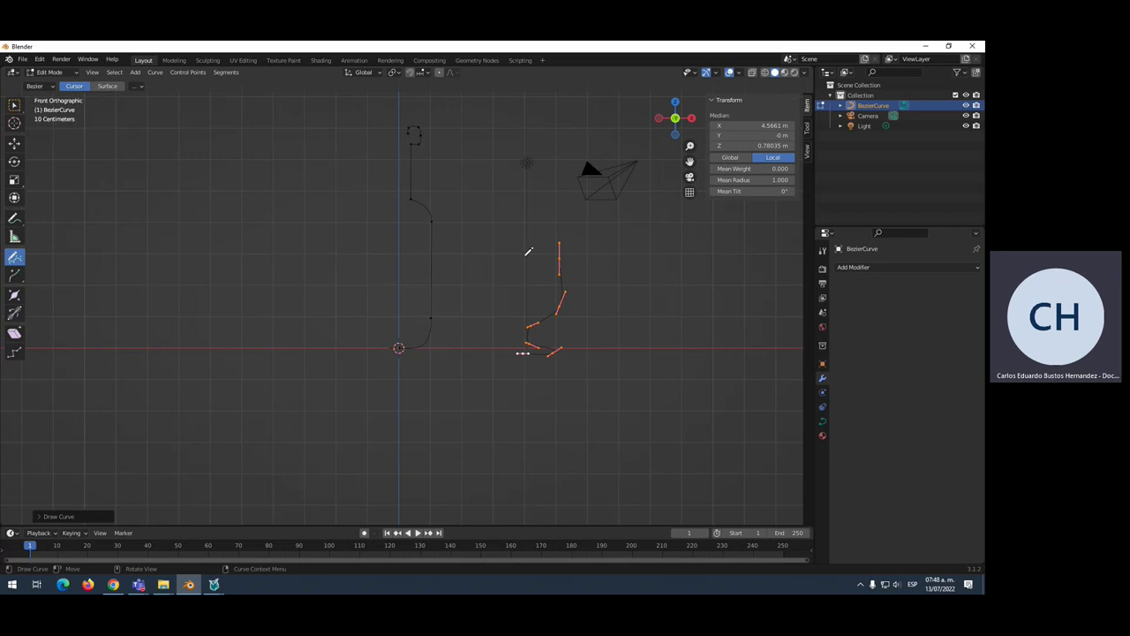
- Move the new stroke's top point right, lower a control point, and raise a handle vertically
{"action": "left_click", "coordinate": [16, 146]}
{"action": "left_click", "coordinate": [559, 273]}
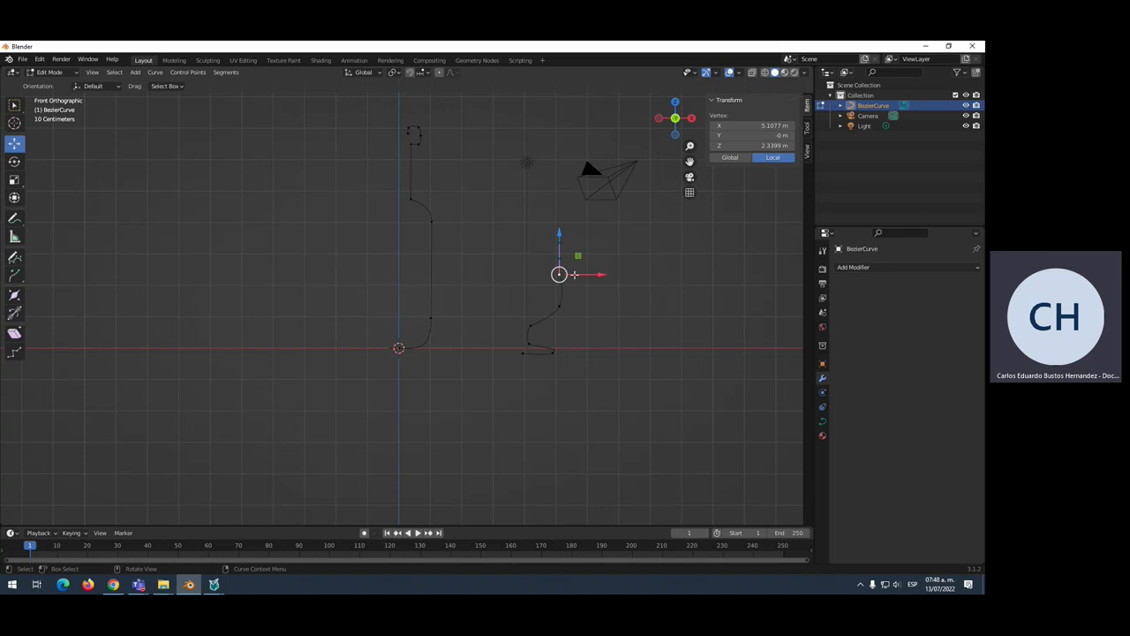
{"action": "left_click_drag", "start_coordinate": [574, 274], "coordinate": [581, 279]}
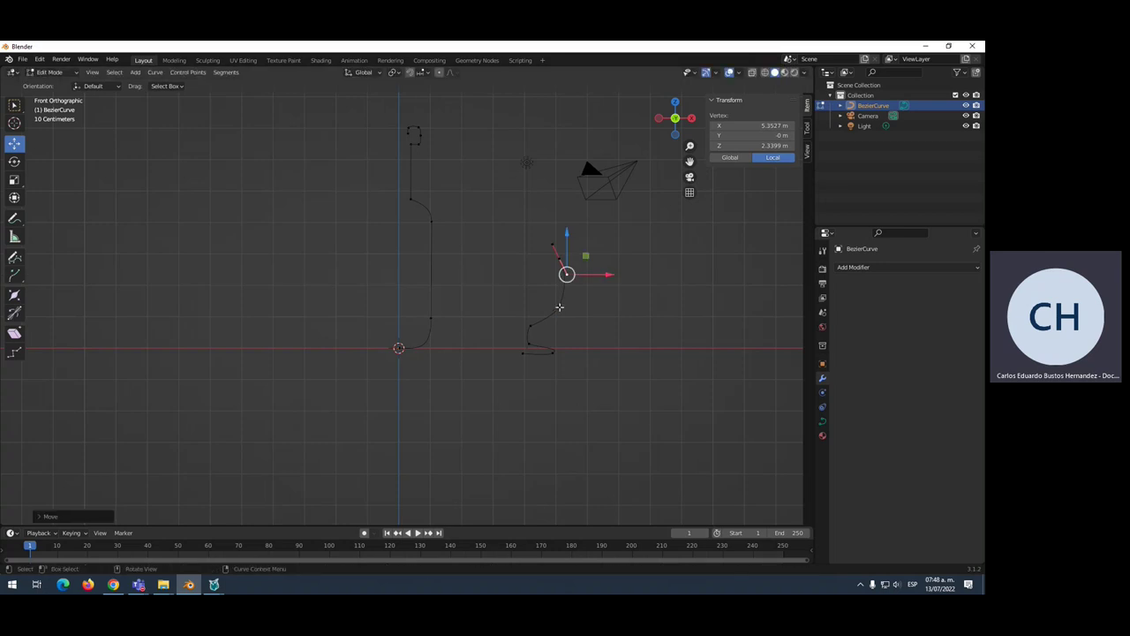
{"action": "left_click", "coordinate": [559, 306]}
{"action": "left_click_drag", "start_coordinate": [559, 283], "coordinate": [559, 297]}
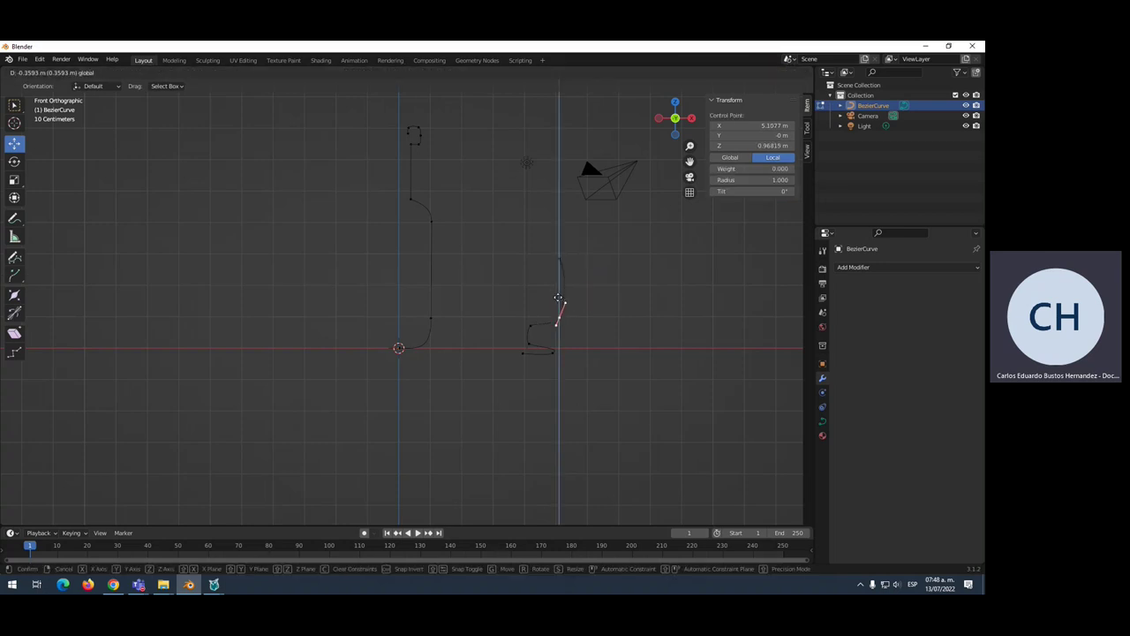
{"action": "left_click", "coordinate": [535, 321]}
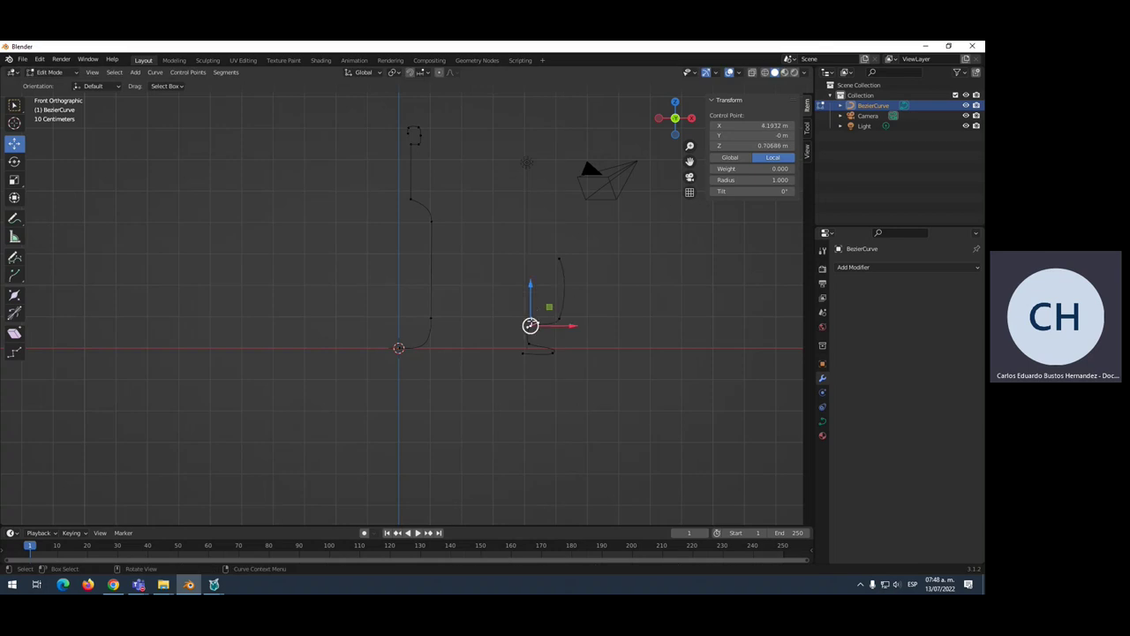
{"action": "key", "text": "g"}
{"action": "key", "text": "z"}
{"action": "left_click", "coordinate": [530, 313]}
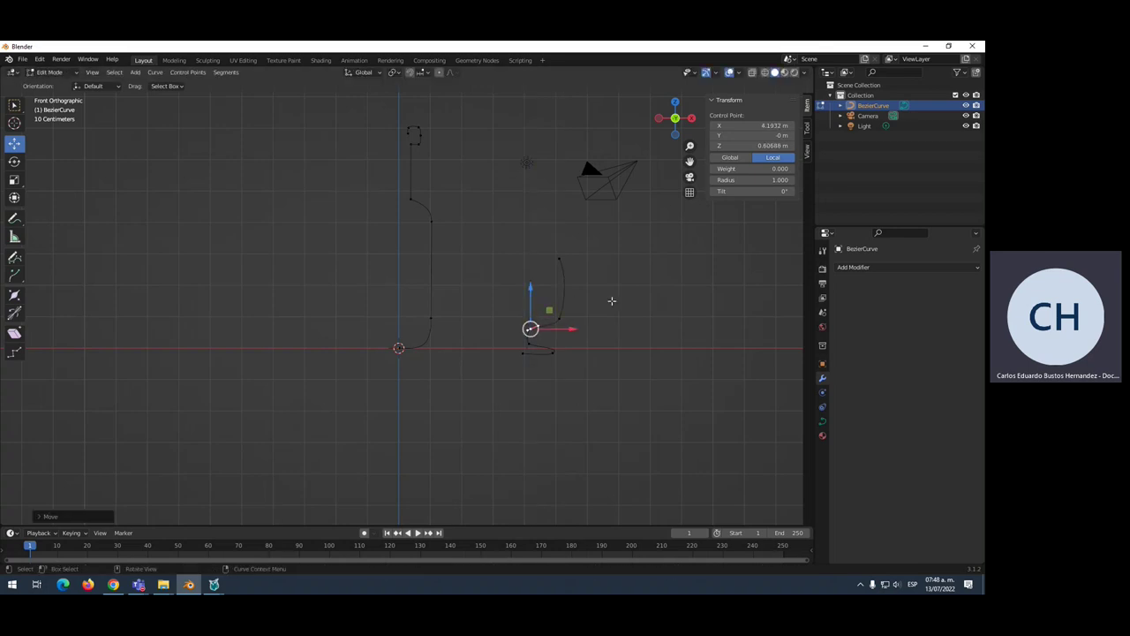
- Adjust the lower bend point and its handle along X, then return to Object Mode
{"action": "left_click", "coordinate": [559, 319]}
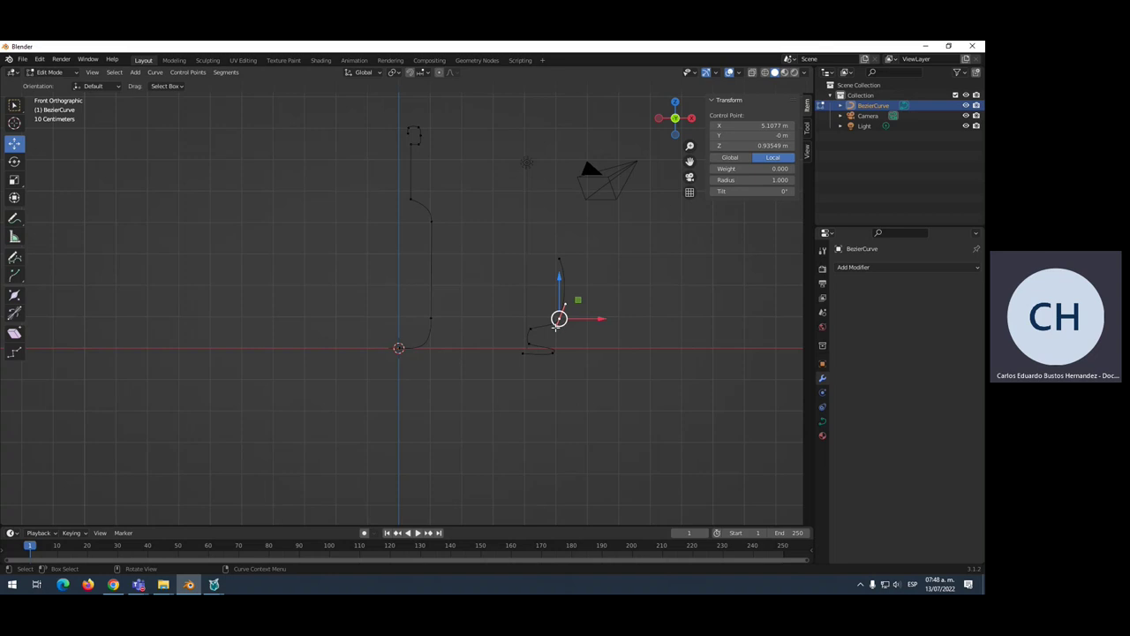
{"action": "key", "text": "g"}
{"action": "left_click", "coordinate": [552, 327]}
{"action": "left_click", "coordinate": [551, 327]}
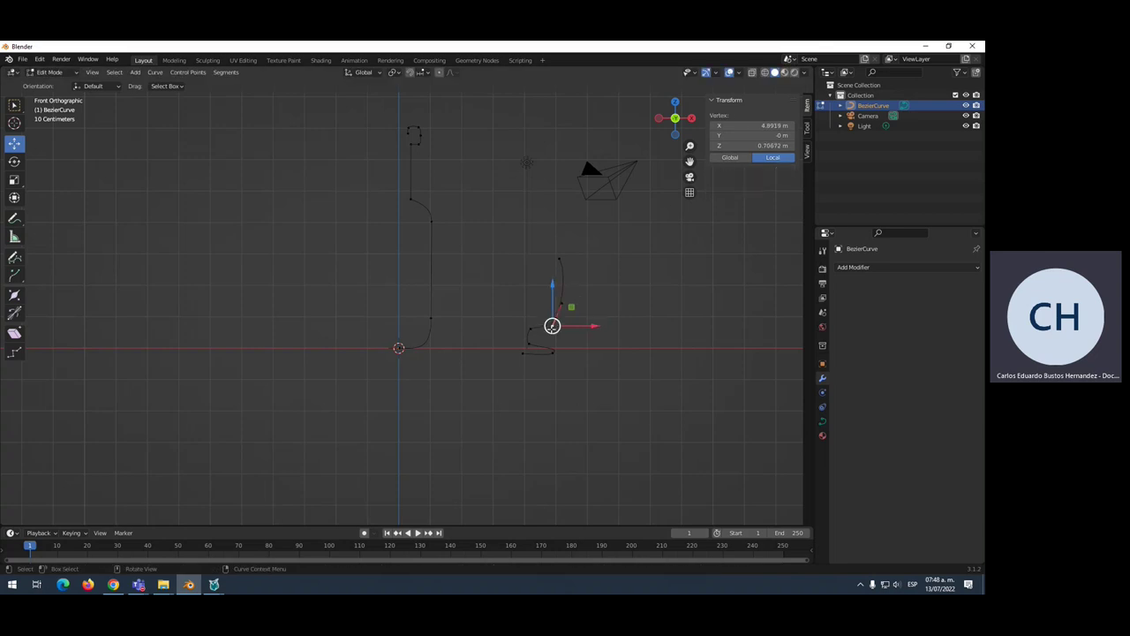
{"action": "key", "text": "g"}
{"action": "key", "text": "x"}
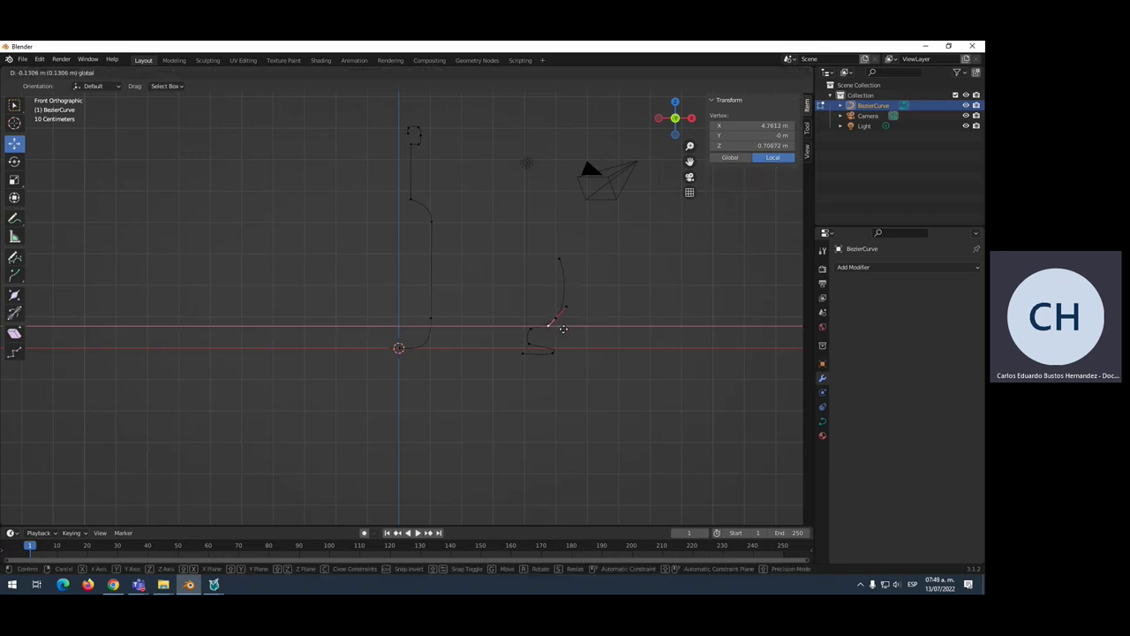
{"action": "key", "text": "Escape"}
{"action": "left_click", "coordinate": [618, 291]}
{"action": "left_click", "coordinate": [431, 222]}
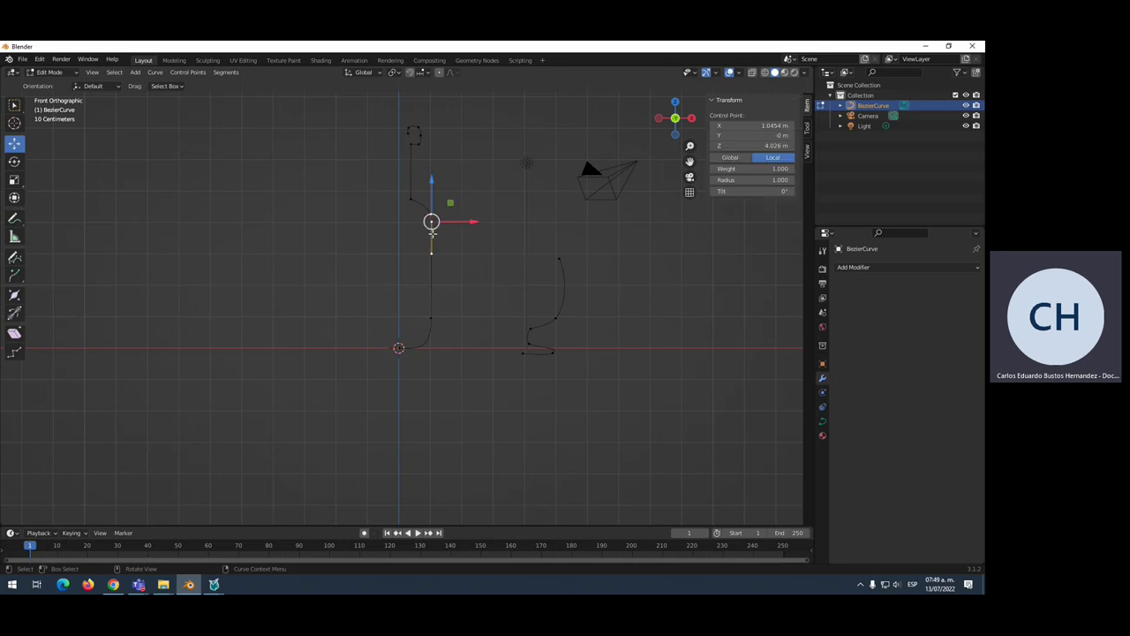
{"action": "left_click", "coordinate": [603, 271]}
{"action": "key", "text": "Tab"}
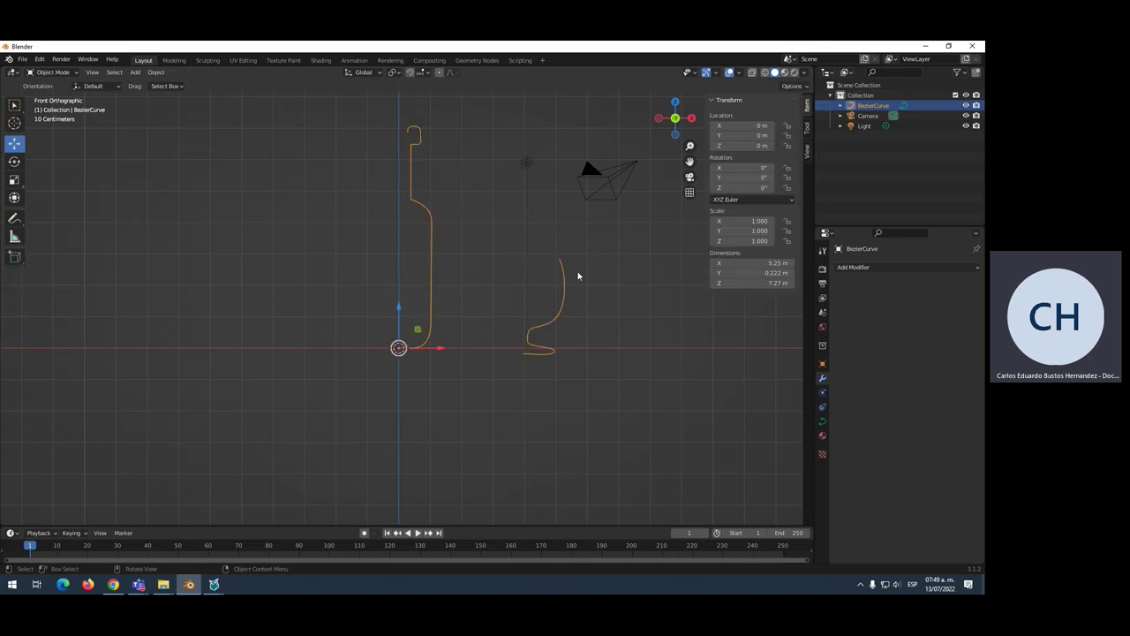
- Preview a Screw modifier on the curve, undo it, and view the two flat profiles from the front
{"action": "left_click", "coordinate": [604, 247]}
{"action": "left_click", "coordinate": [429, 245]}
{"action": "left_click", "coordinate": [574, 308]}
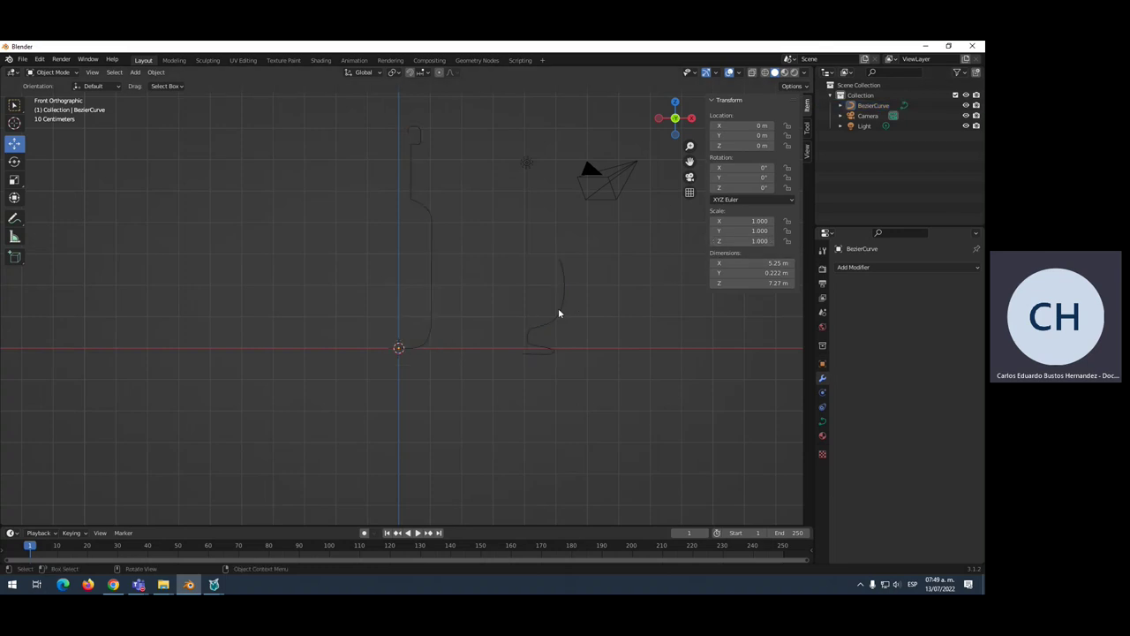
{"action": "left_click", "coordinate": [558, 310]}
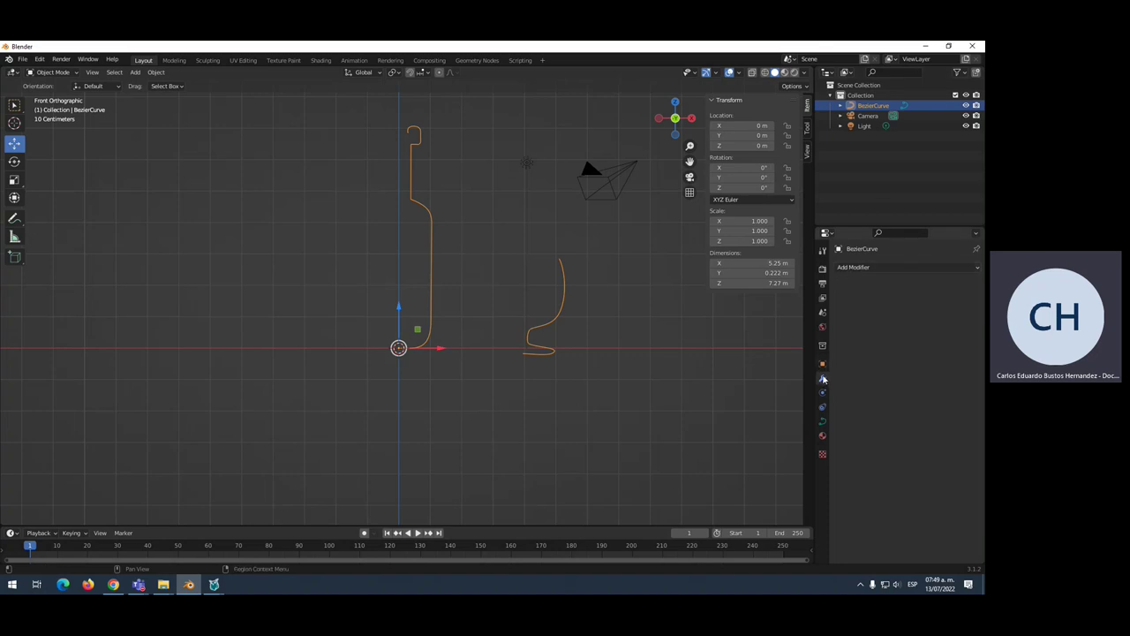
{"action": "left_click", "coordinate": [866, 268]}
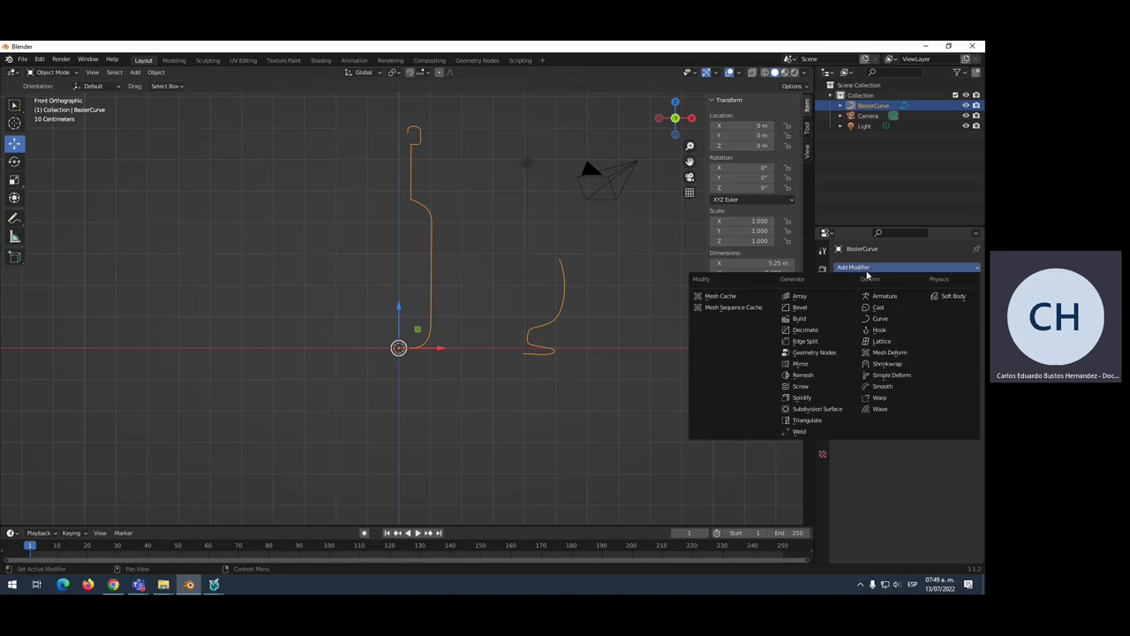
{"action": "left_click", "coordinate": [803, 387]}
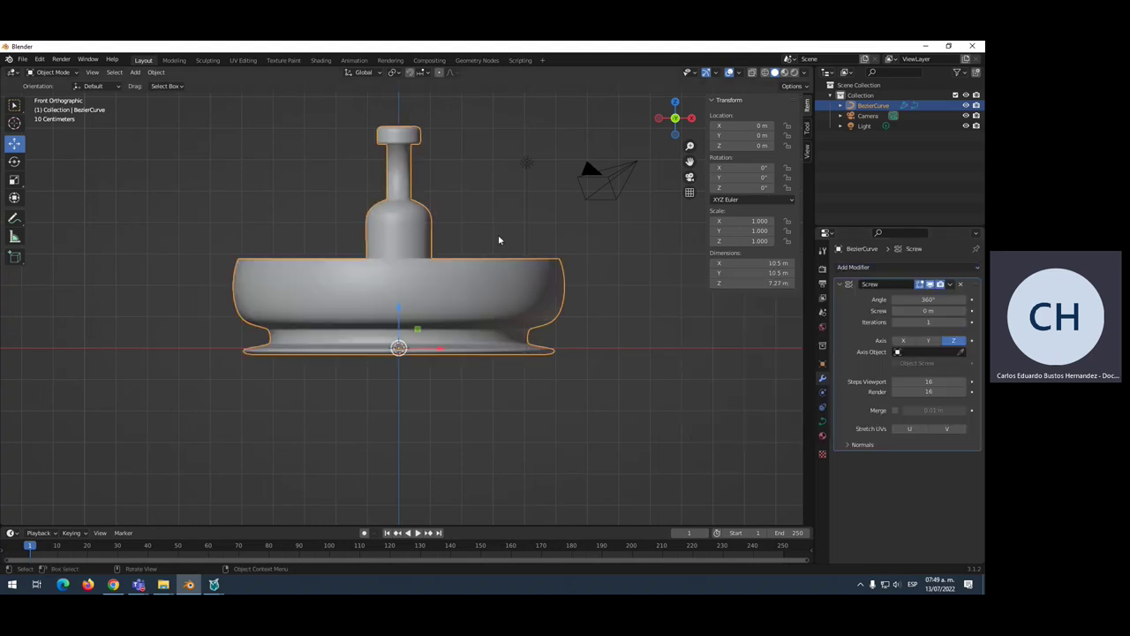
{"action": "middle_click_drag", "start_coordinate": [499, 239], "coordinate": [460, 261]}
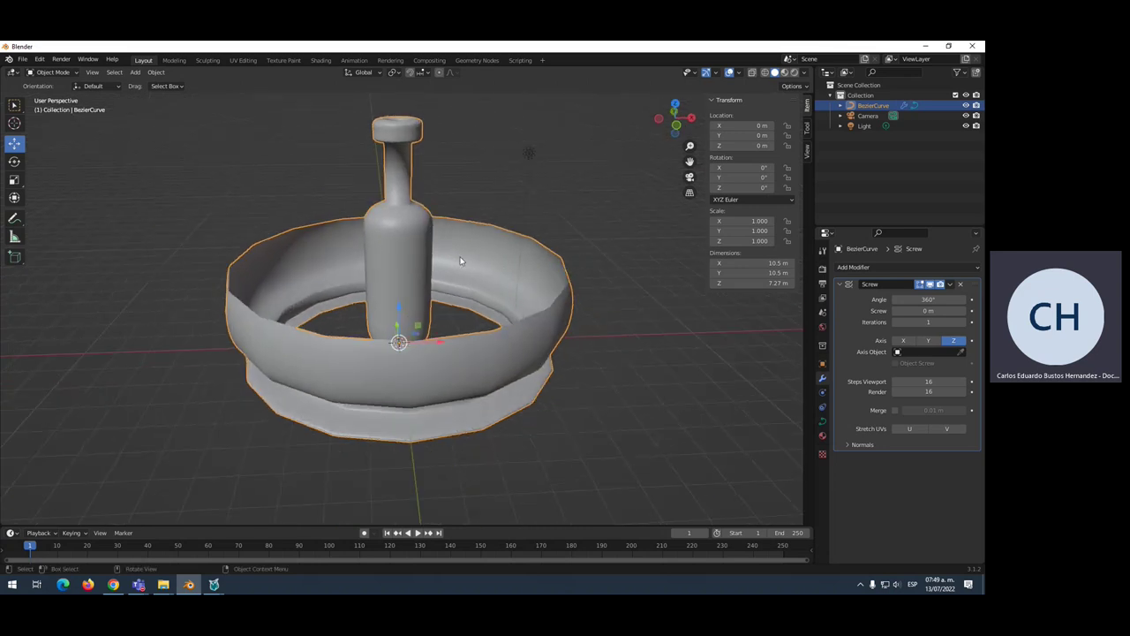
{"action": "key", "text": "ctrl+z"}
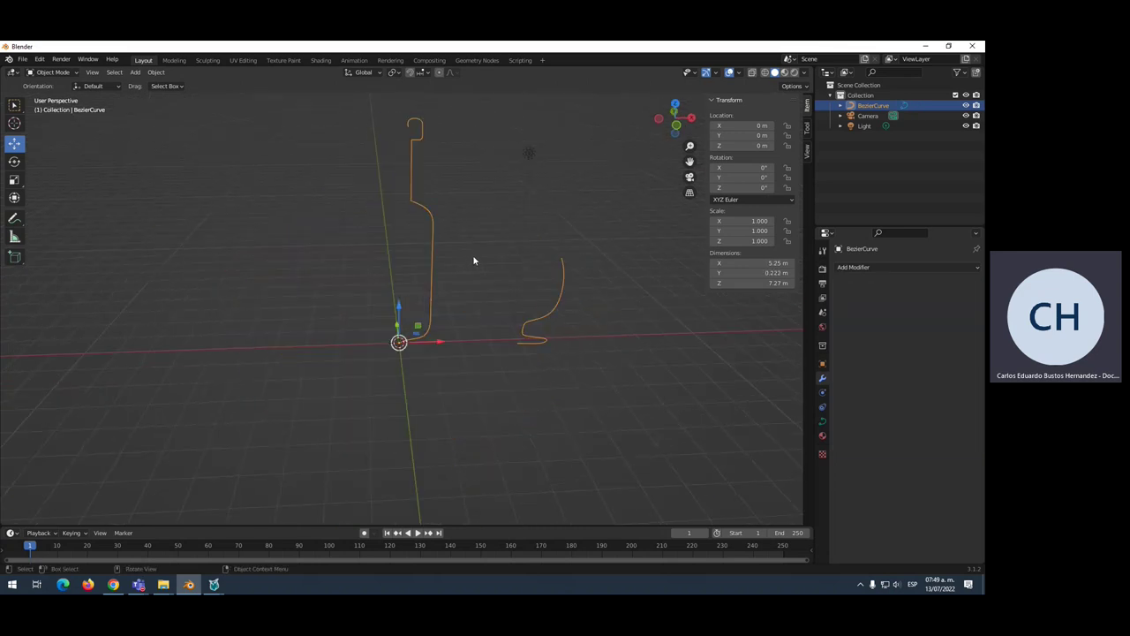
{"action": "key", "text": "KP_1"}
{"action": "left_click_drag", "start_coordinate": [474, 223], "coordinate": [579, 365]}
{"action": "left_click", "coordinate": [581, 329]}
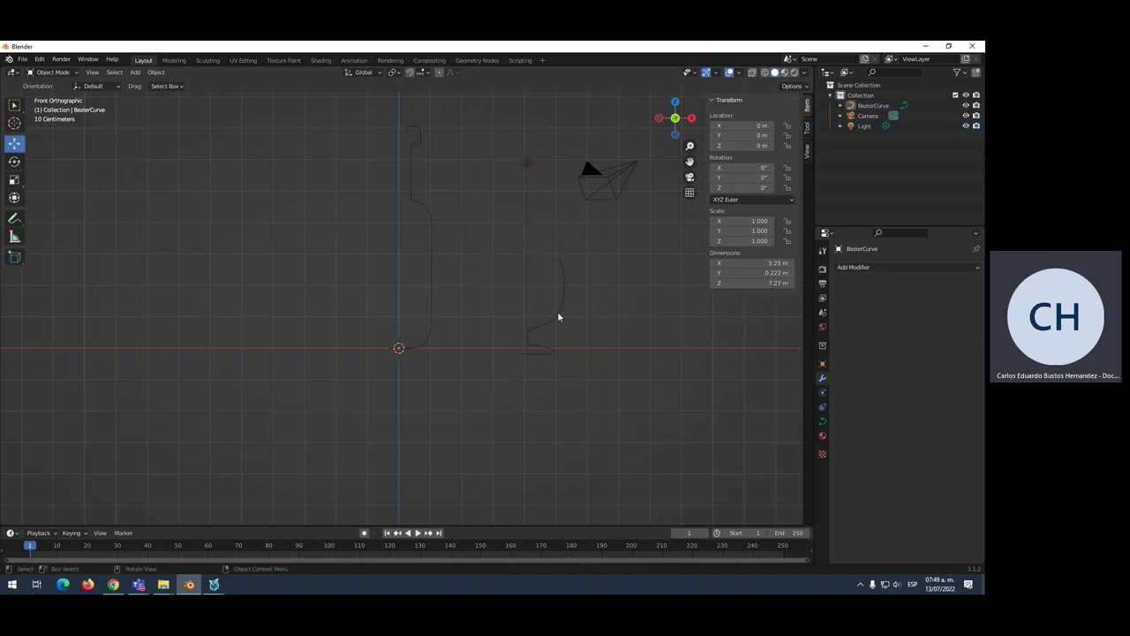
- In Edit Mode, box-select and delete the right-hand profile curve, then return to Object Mode
{"action": "left_click", "coordinate": [557, 313]}
{"action": "key", "text": "Tab"}
{"action": "left_click_drag", "start_coordinate": [495, 235], "coordinate": [604, 406]}
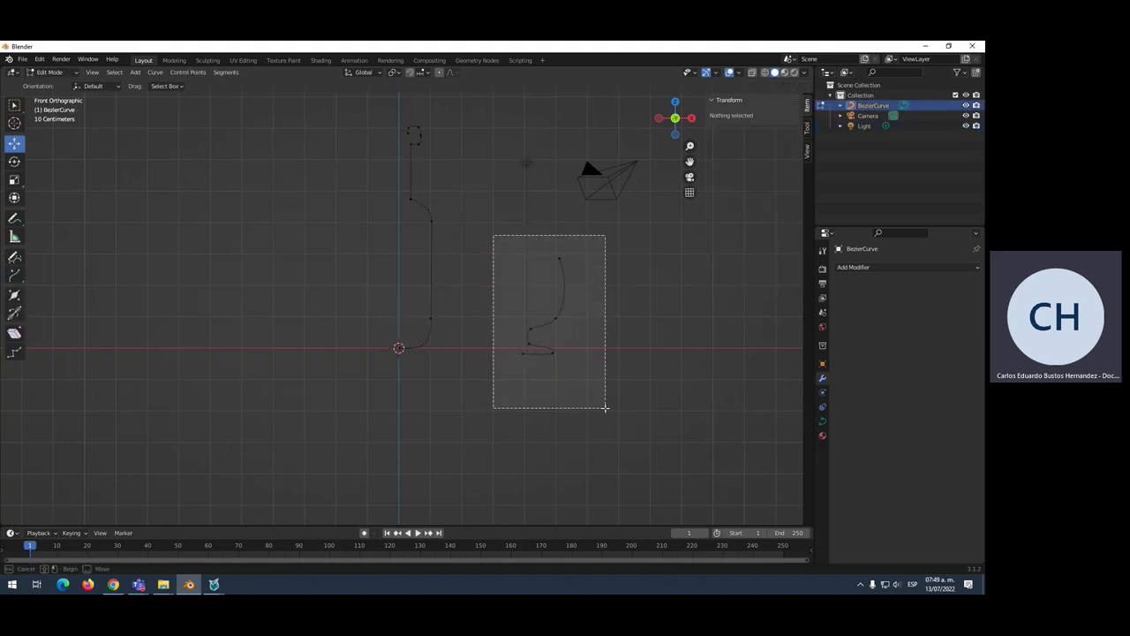
{"action": "key", "text": "x"}
{"action": "left_click", "coordinate": [604, 406]}
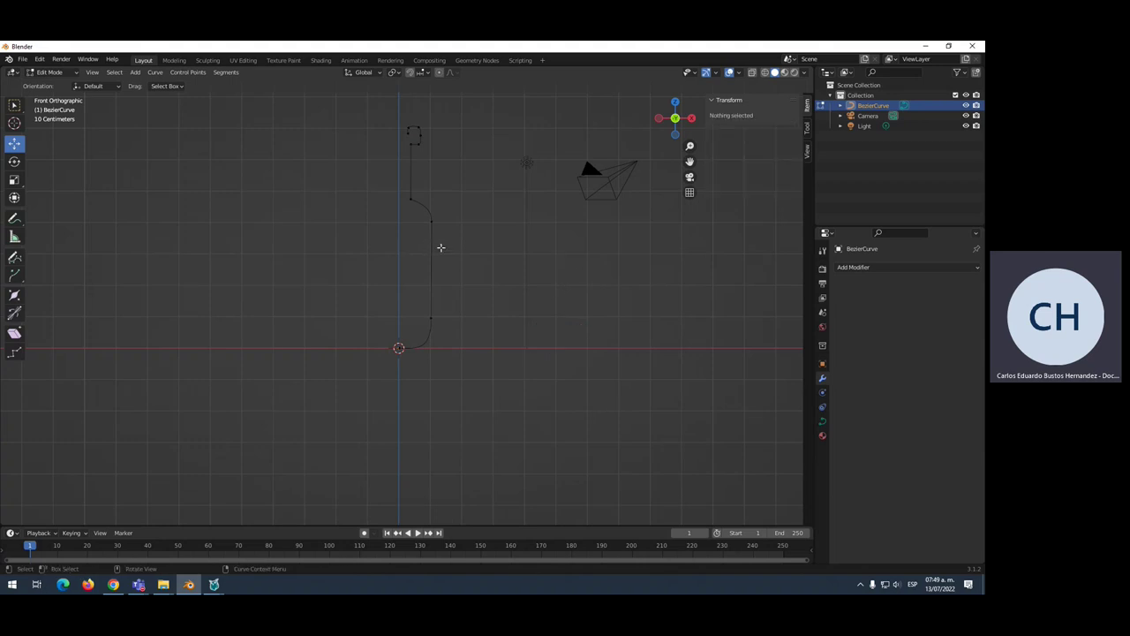
{"action": "key", "text": "Tab"}
- Add a 360° Screw modifier, test its Iterations in wireframe, and settle on 1 iteration
{"action": "left_click", "coordinate": [859, 268]}
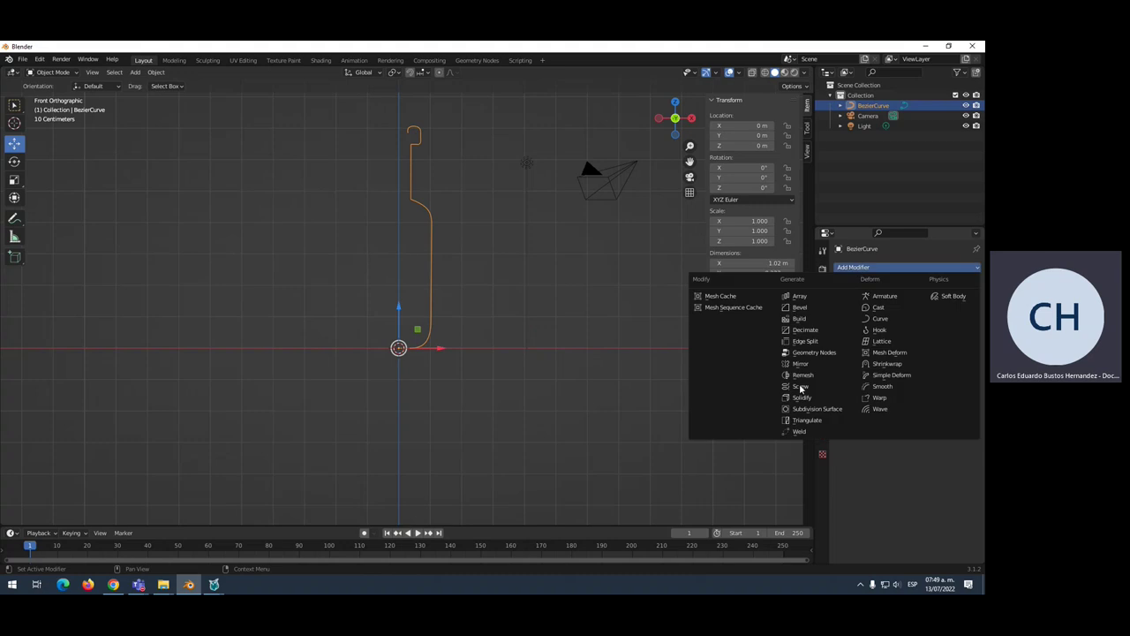
{"action": "left_click", "coordinate": [798, 386]}
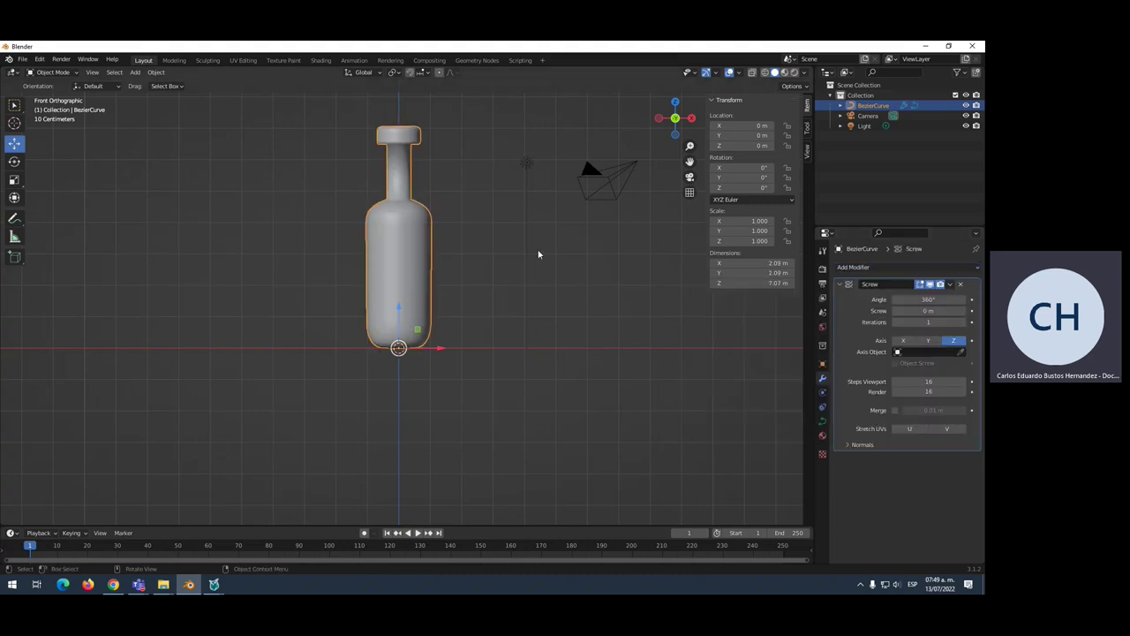
{"action": "mouse_move", "coordinate": [520, 214]}
{"action": "middle_mouse_down"}
{"action": "mouse_move", "coordinate": [478, 229]}
{"action": "mouse_move", "coordinate": [442, 171]}
{"action": "mouse_move", "coordinate": [463, 273]}
{"action": "mouse_move", "coordinate": [472, 180]}
{"action": "mouse_move", "coordinate": [617, 234]}
{"action": "middle_mouse_up"}
{"action": "left_click_drag", "start_coordinate": [928, 322], "coordinate": [946, 321]}
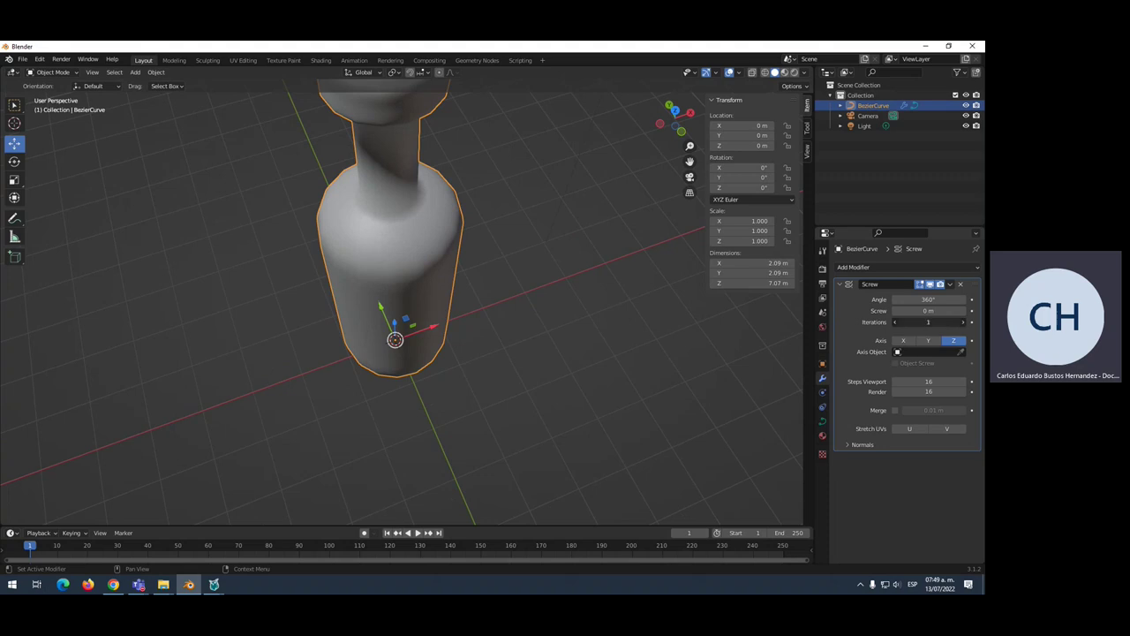
{"action": "left_click_drag", "start_coordinate": [927, 321], "coordinate": [949, 321]}
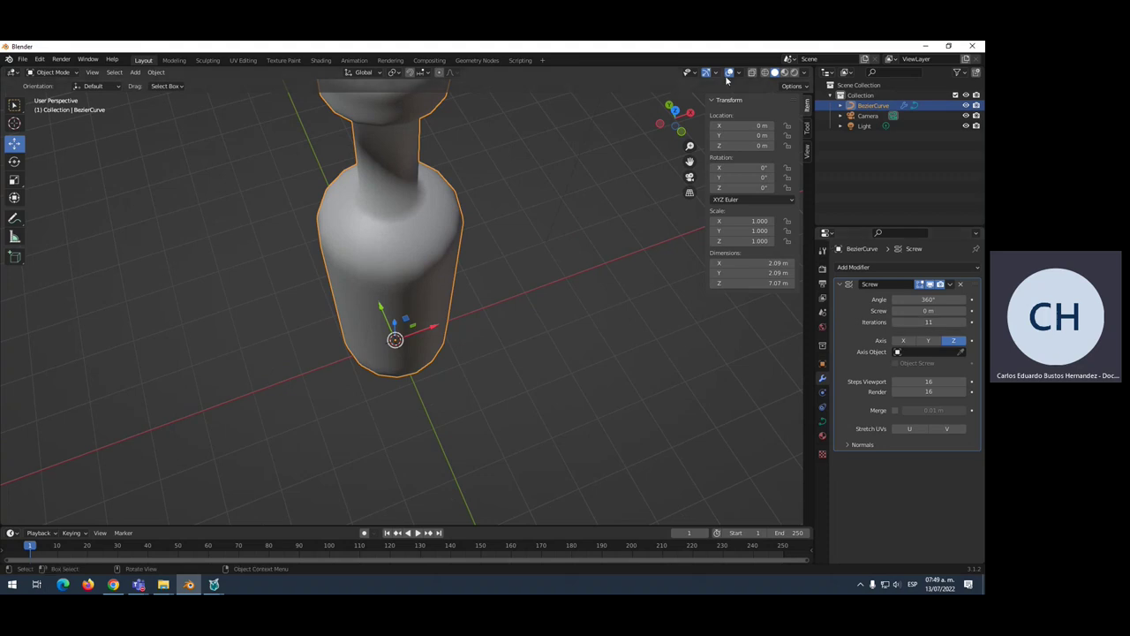
{"action": "left_click", "coordinate": [764, 73]}
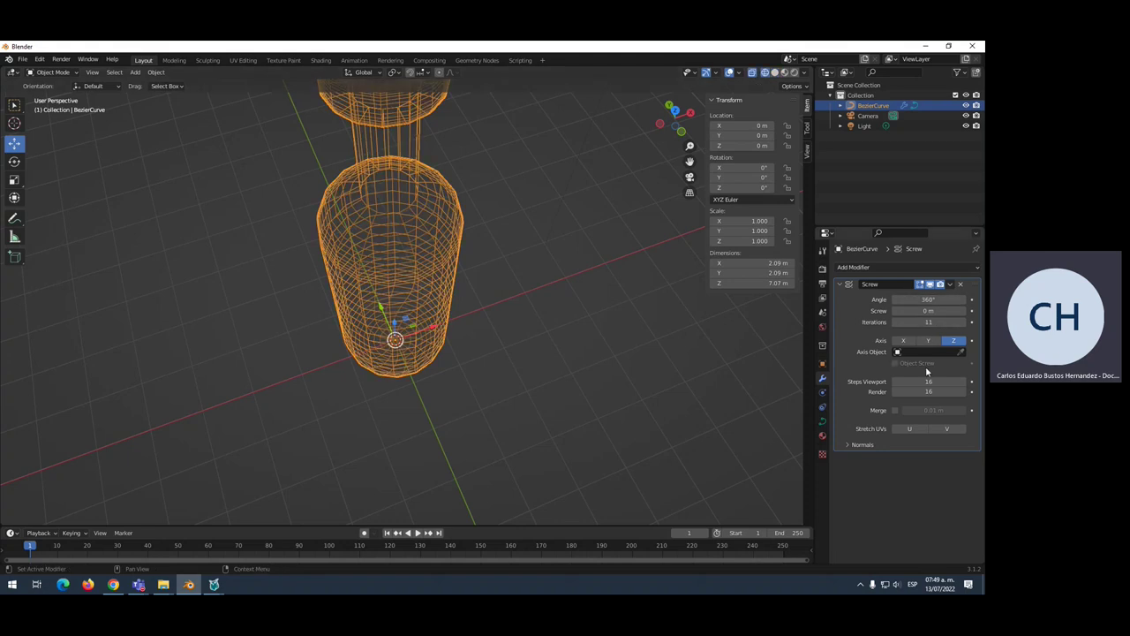
{"action": "left_click_drag", "start_coordinate": [925, 321], "coordinate": [945, 321]}
{"action": "left_click", "coordinate": [775, 73]}
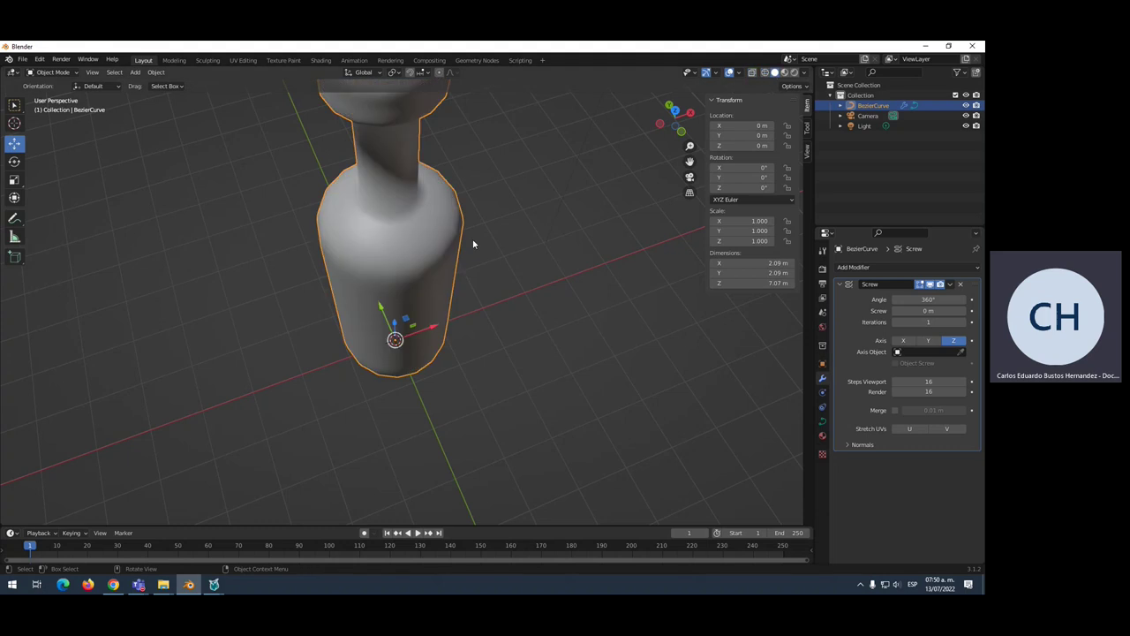
{"action": "middle_click_drag", "start_coordinate": [472, 243], "coordinate": [456, 144]}
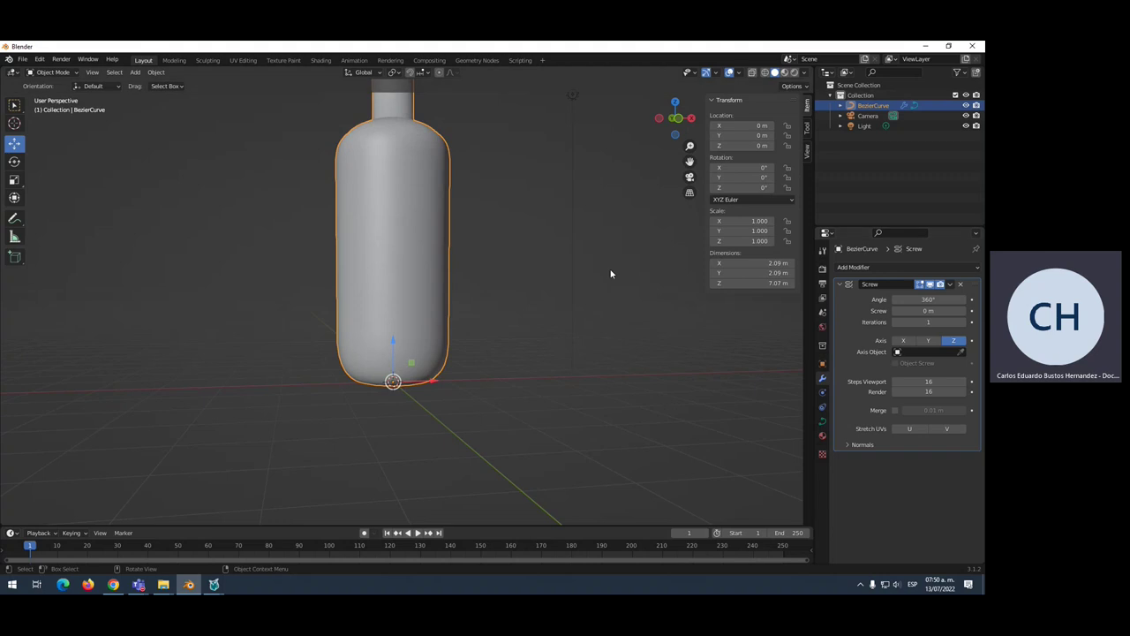
{"action": "mouse_move", "coordinate": [610, 272]}
{"action": "middle_mouse_down"}
{"action": "mouse_move", "coordinate": [555, 300]}
{"action": "mouse_move", "coordinate": [572, 280]}
{"action": "middle_mouse_up"}
{"action": "key", "text": "KP_1"}
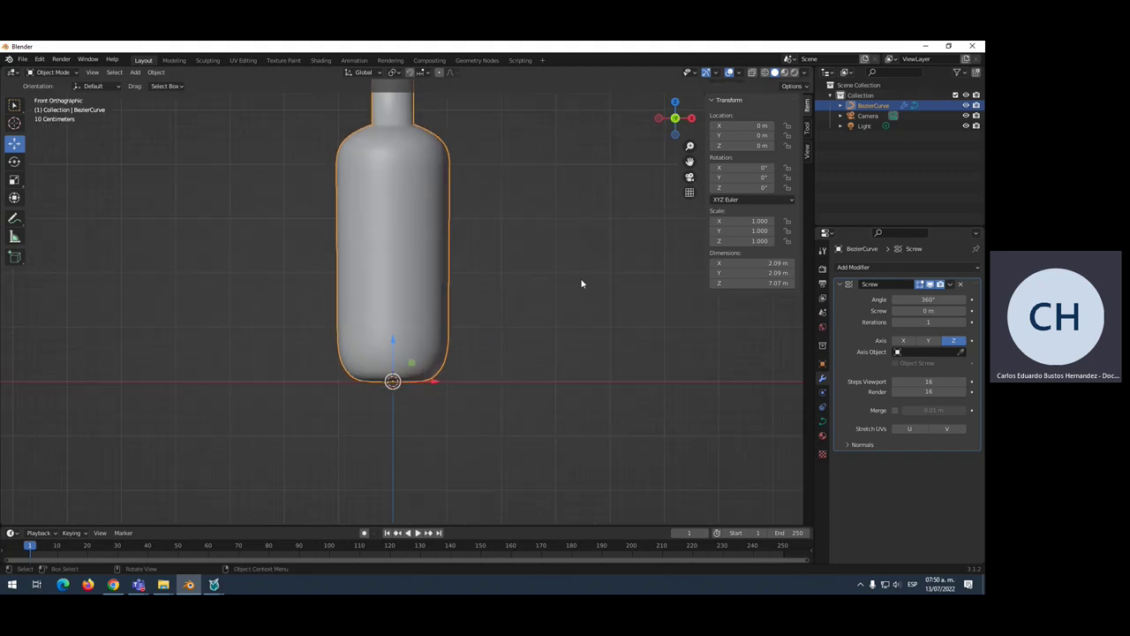
- Add a Solidify modifier at -0.08 m thickness and orbit to check the bottle's hollow rim
{"action": "left_click", "coordinate": [861, 267]}
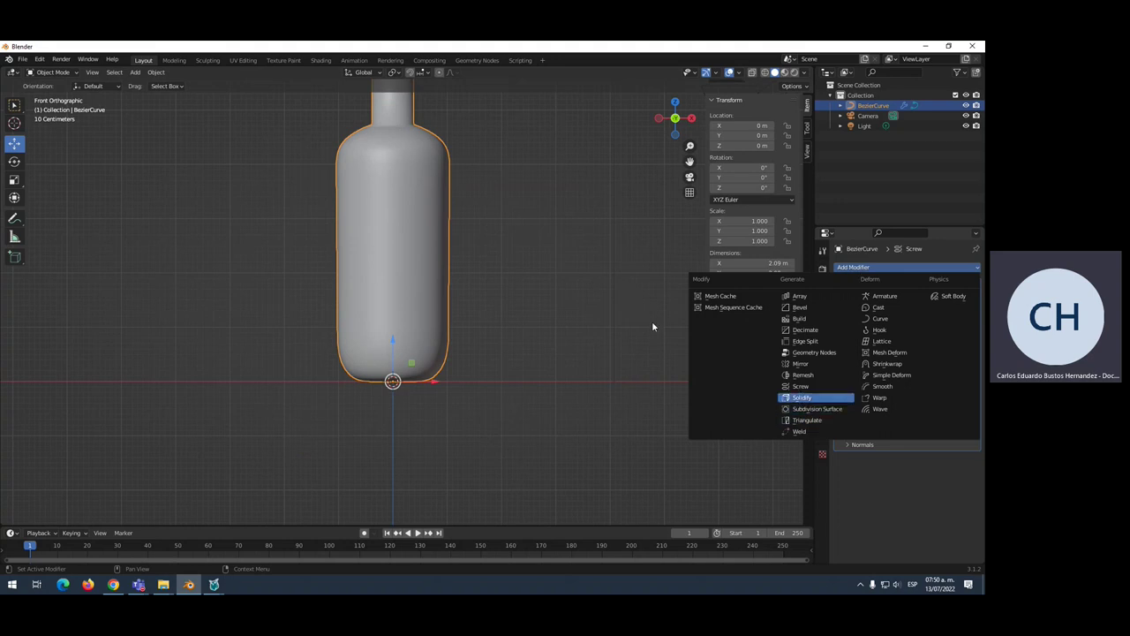
{"action": "left_click", "coordinate": [800, 386]}
{"action": "mouse_move", "coordinate": [618, 318]}
{"action": "middle_mouse_down"}
{"action": "mouse_move", "coordinate": [441, 161]}
{"action": "mouse_move", "coordinate": [456, 250]}
{"action": "mouse_move", "coordinate": [405, 208]}
{"action": "middle_mouse_up"}
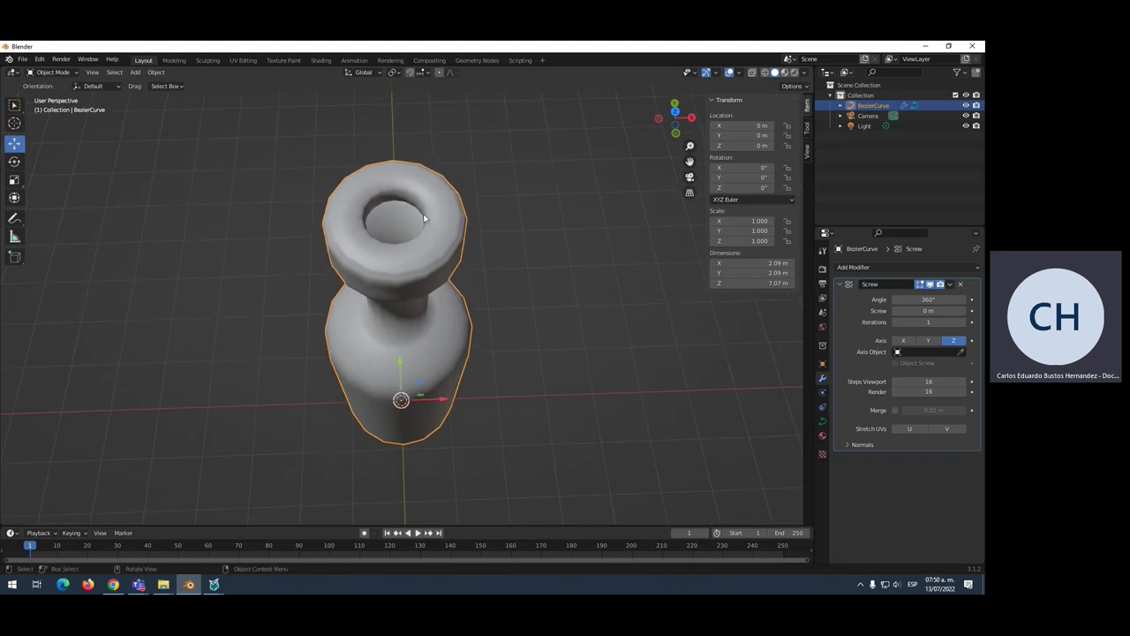
{"action": "left_click", "coordinate": [853, 267]}
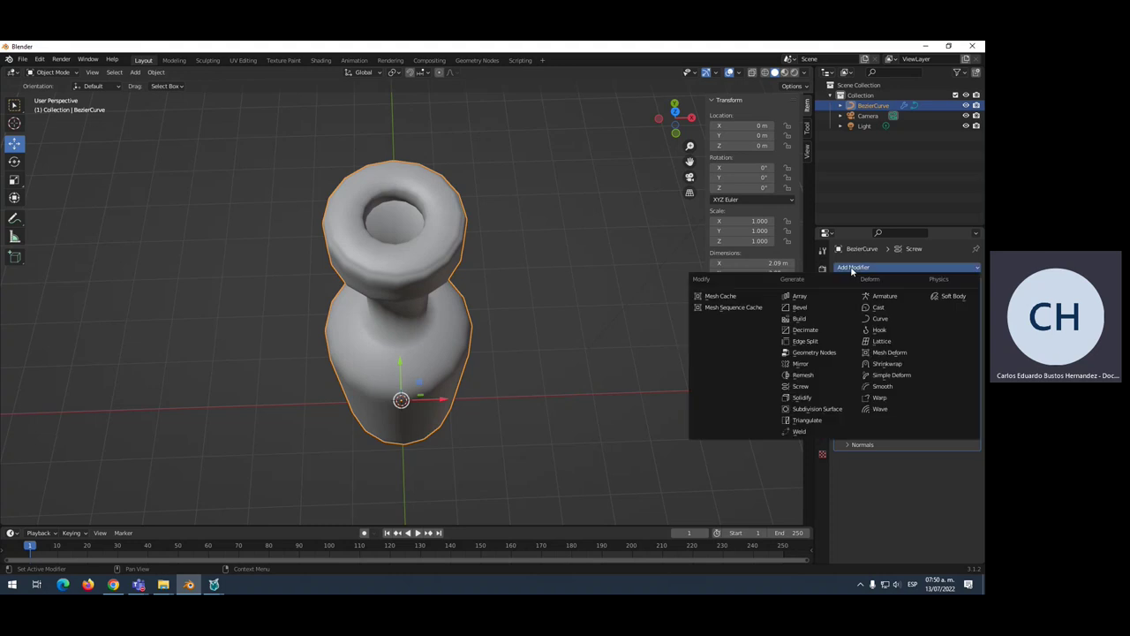
{"action": "left_click", "coordinate": [796, 400]}
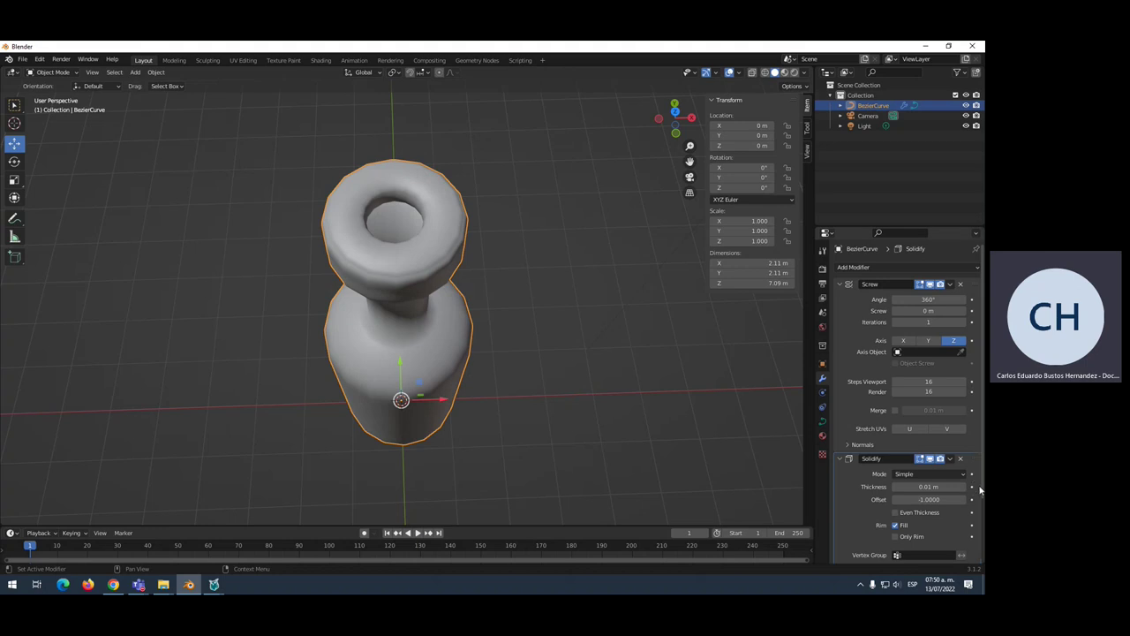
{"action": "left_click_drag", "start_coordinate": [982, 491], "coordinate": [982, 575]}
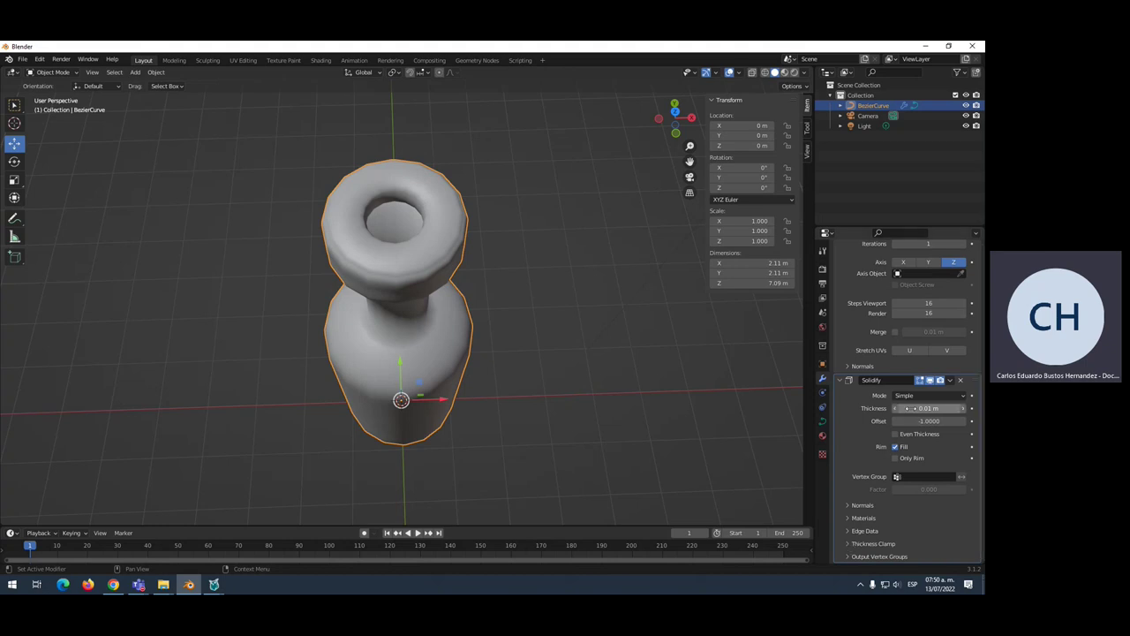
{"action": "left_click_drag", "start_coordinate": [928, 408], "coordinate": [906, 408]}
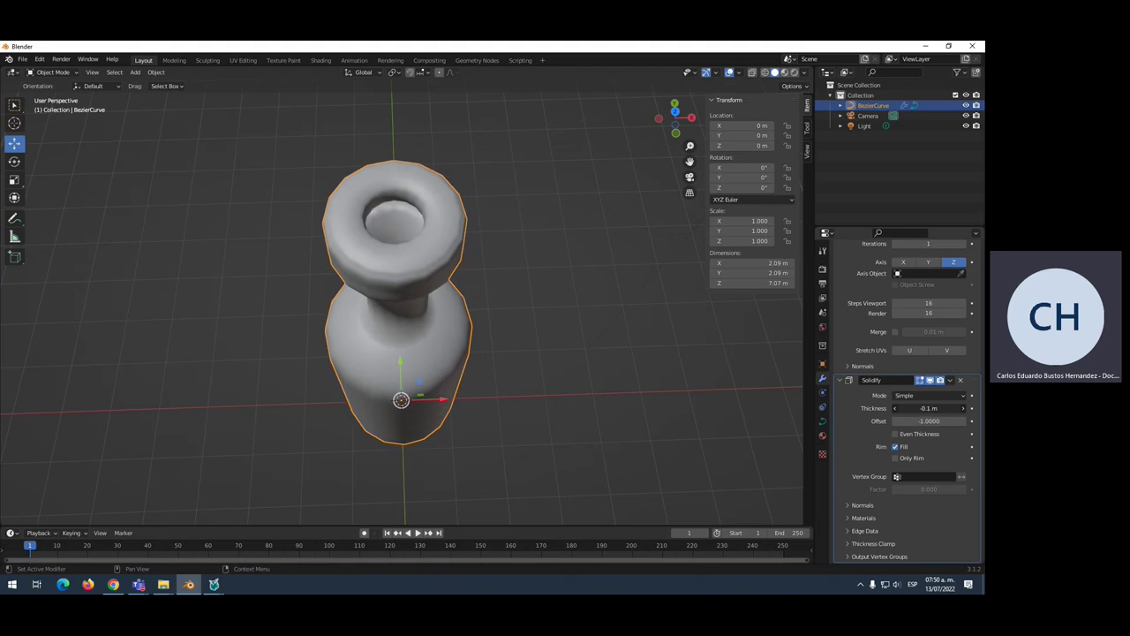
{"action": "left_click_drag", "start_coordinate": [907, 408], "coordinate": [905, 408]}
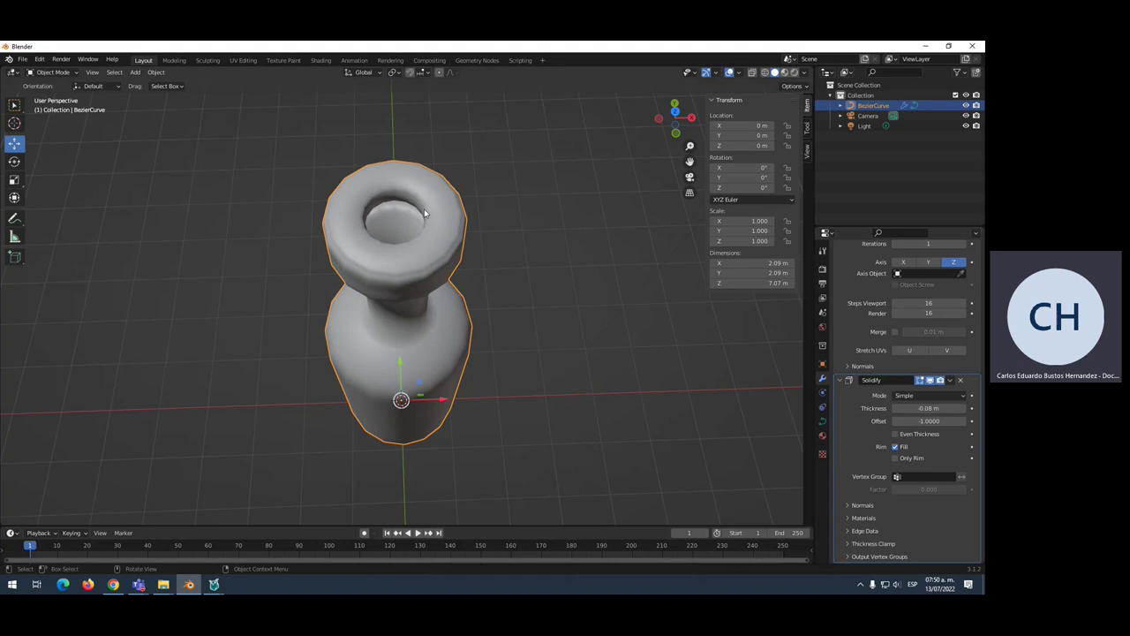
{"action": "mouse_move", "coordinate": [424, 214]}
{"action": "middle_mouse_down"}
{"action": "mouse_move", "coordinate": [429, 191]}
{"action": "mouse_move", "coordinate": [483, 259]}
{"action": "mouse_move", "coordinate": [442, 227]}
{"action": "mouse_move", "coordinate": [439, 255]}
{"action": "mouse_move", "coordinate": [454, 259]}
{"action": "mouse_move", "coordinate": [445, 264]}
{"action": "mouse_move", "coordinate": [522, 245]}
{"action": "mouse_move", "coordinate": [481, 243]}
{"action": "mouse_move", "coordinate": [495, 265]}
{"action": "middle_mouse_up"}
{"action": "scroll", "coordinate": [482, 254], "scroll_direction": "down", "scroll_amount": 2}
{"action": "scroll", "coordinate": [482, 249], "scroll_direction": "down", "scroll_amount": 2}
- Start a new General file without saving the bottle and delete the default cube
{"action": "left_click", "coordinate": [485, 235]}
{"action": "left_click", "coordinate": [26, 62]}
{"action": "mouse_move", "coordinate": [37, 70]}
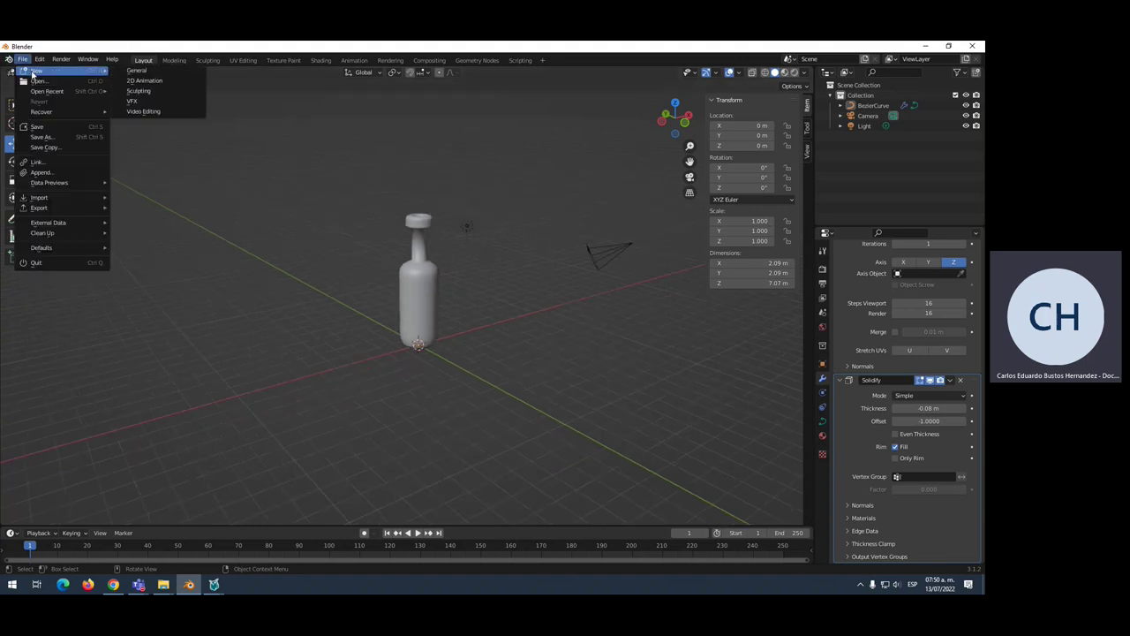
{"action": "left_click", "coordinate": [125, 73]}
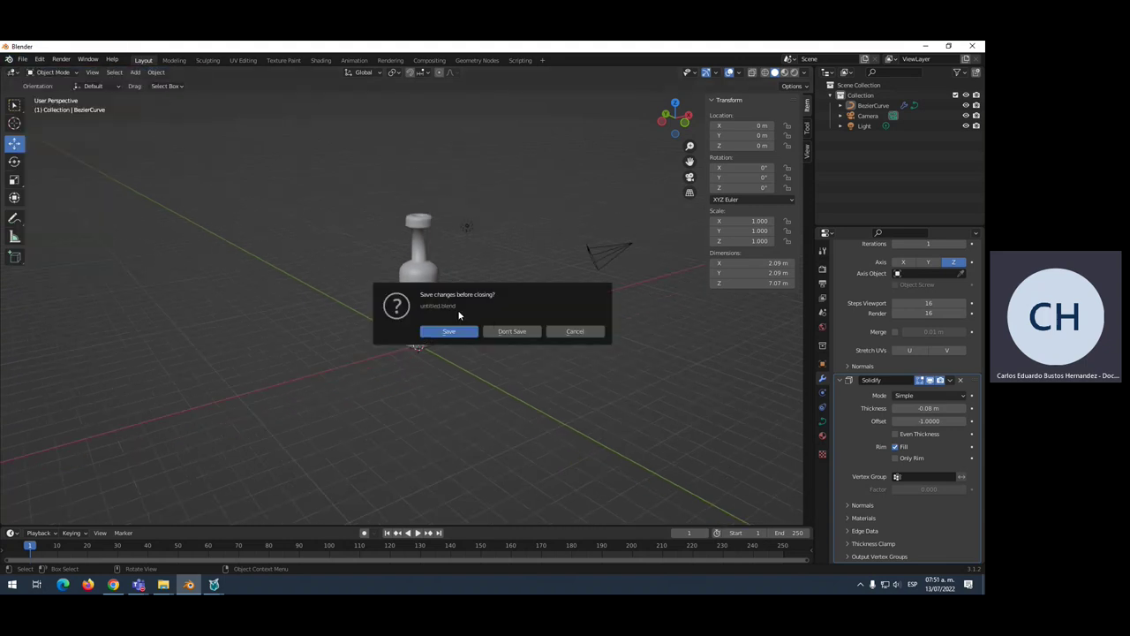
{"action": "left_click", "coordinate": [512, 332]}
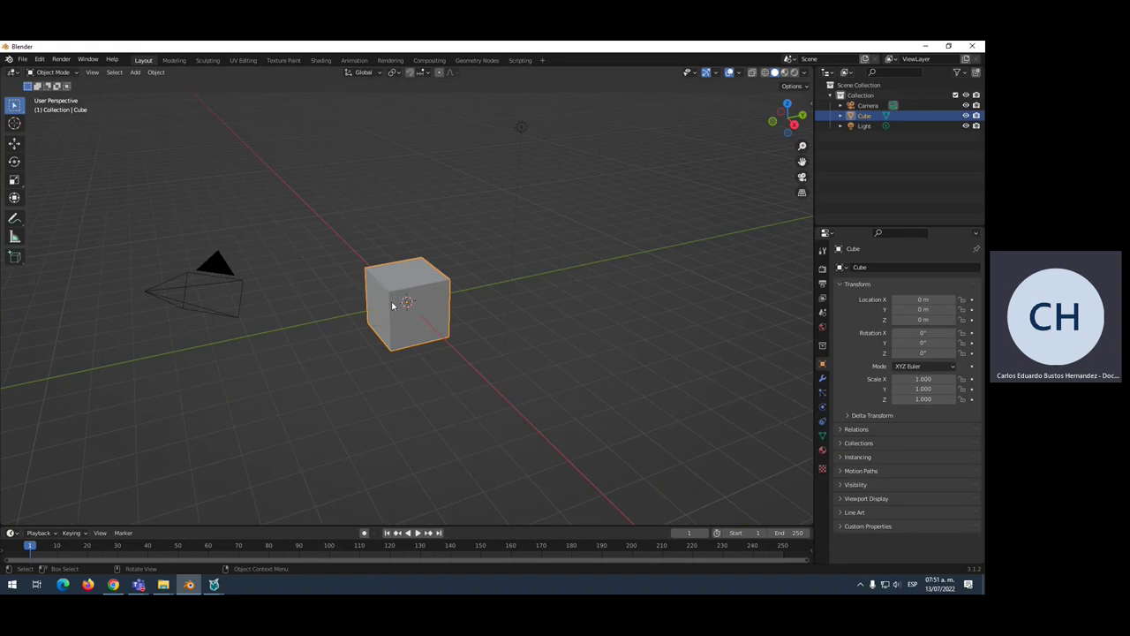
{"action": "key", "text": "Delete"}
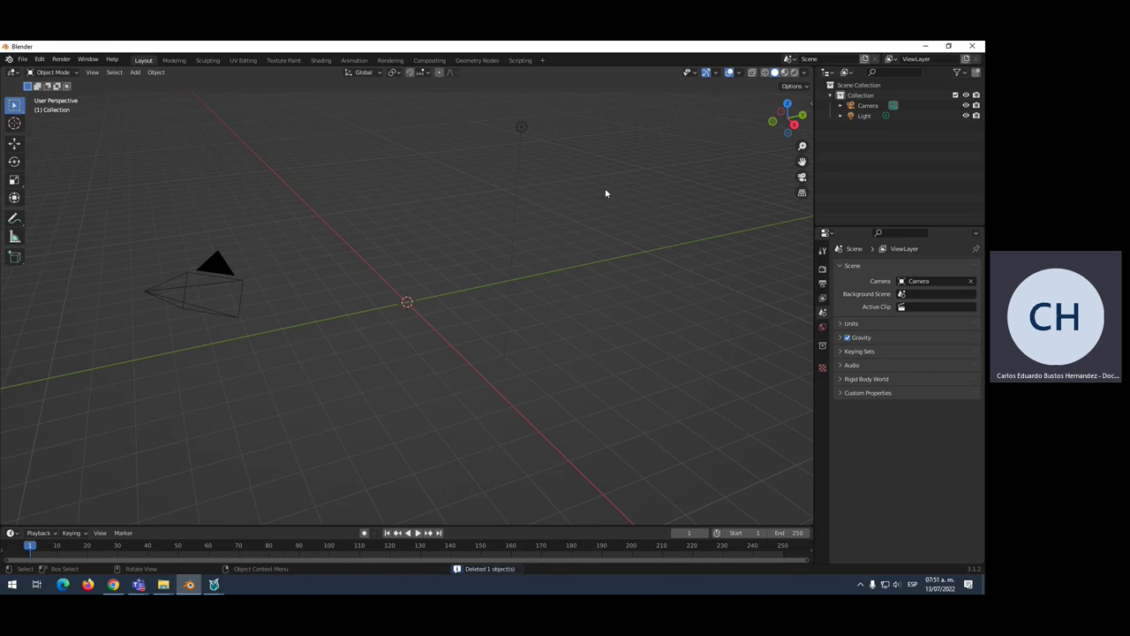
- In Preferences > Add-ons, cancel installing Botaniq_Full.zip and search the list for the botaniq add-on
{"action": "left_click", "coordinate": [39, 59]}
{"action": "left_click", "coordinate": [58, 206]}
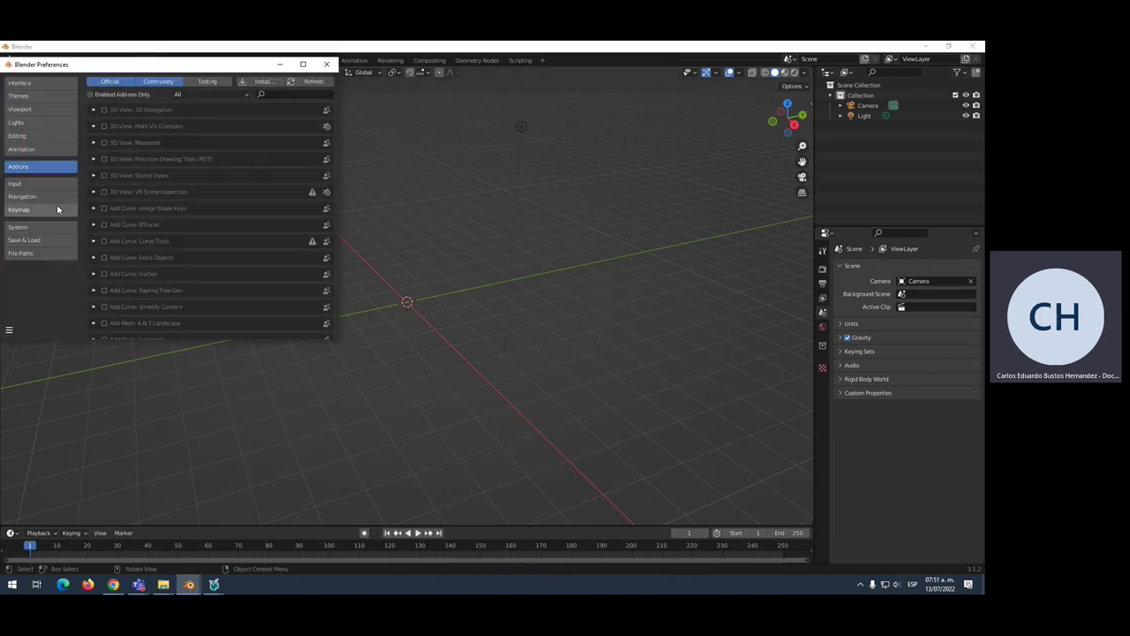
{"action": "left_click", "coordinate": [261, 81]}
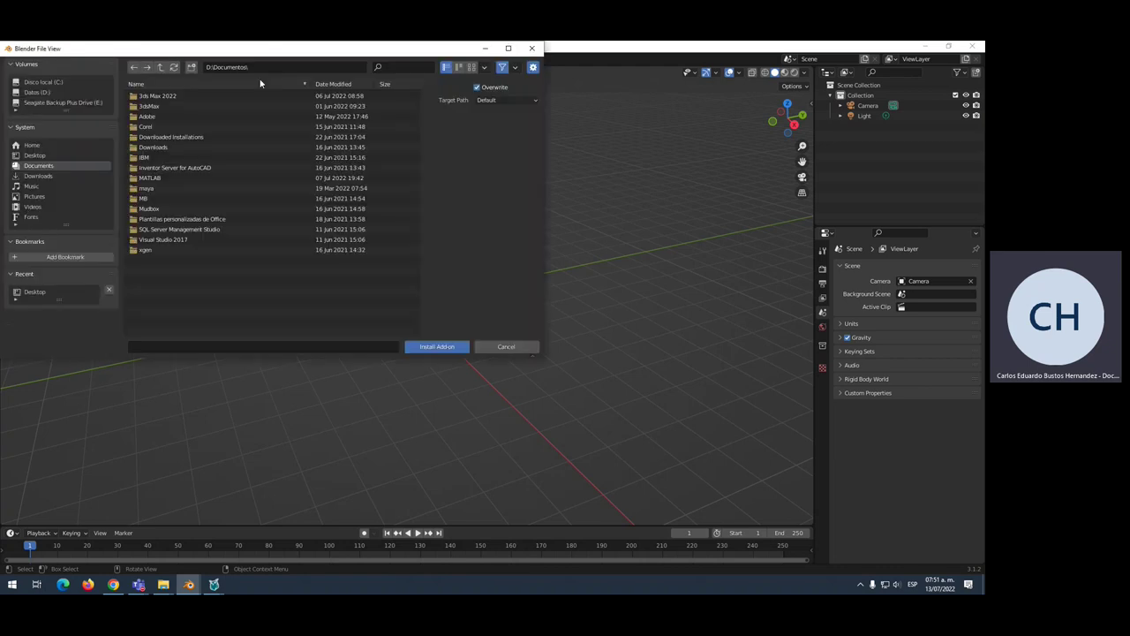
{"action": "left_click", "coordinate": [41, 157]}
{"action": "left_click", "coordinate": [164, 107]}
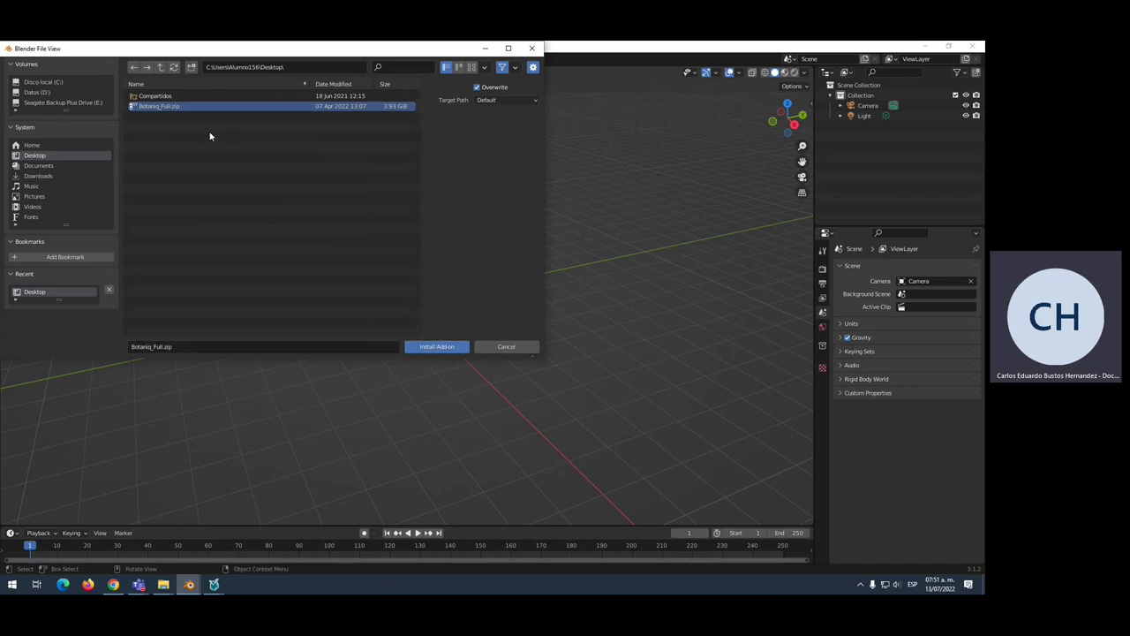
{"action": "left_click", "coordinate": [520, 347]}
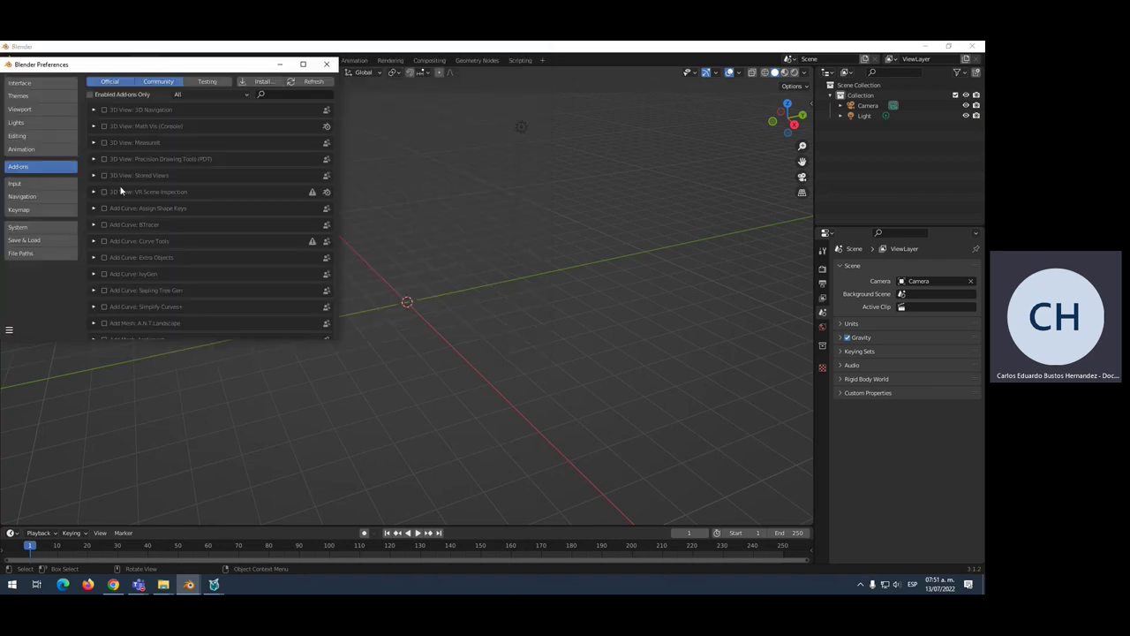
{"action": "left_click", "coordinate": [267, 94]}
{"action": "type", "text": "ob"}
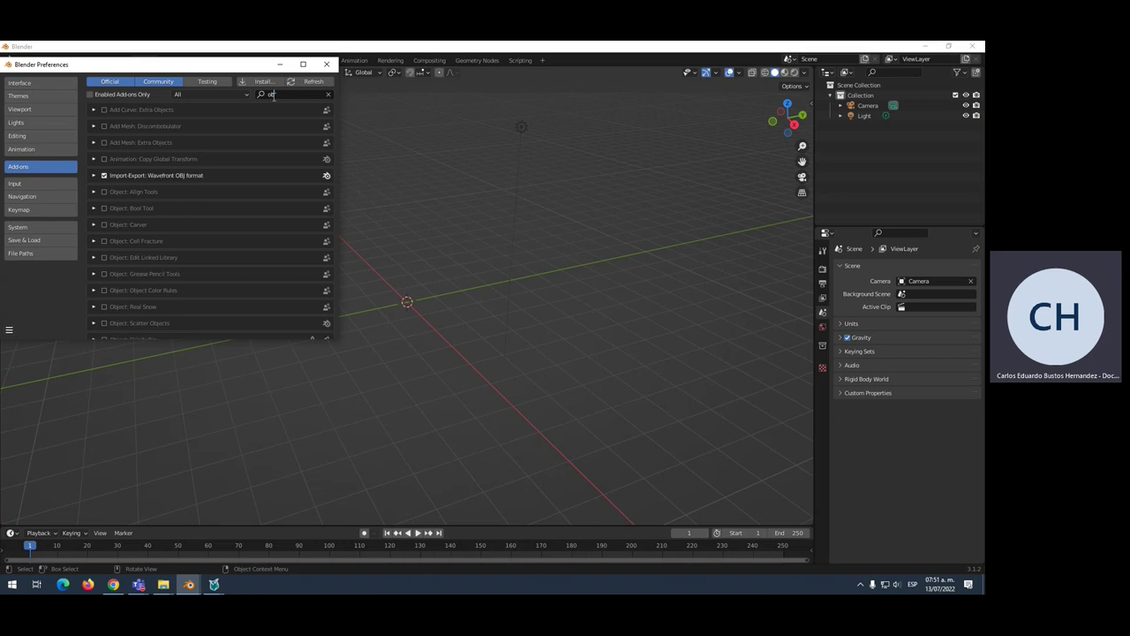
{"action": "type", "text": "j"}
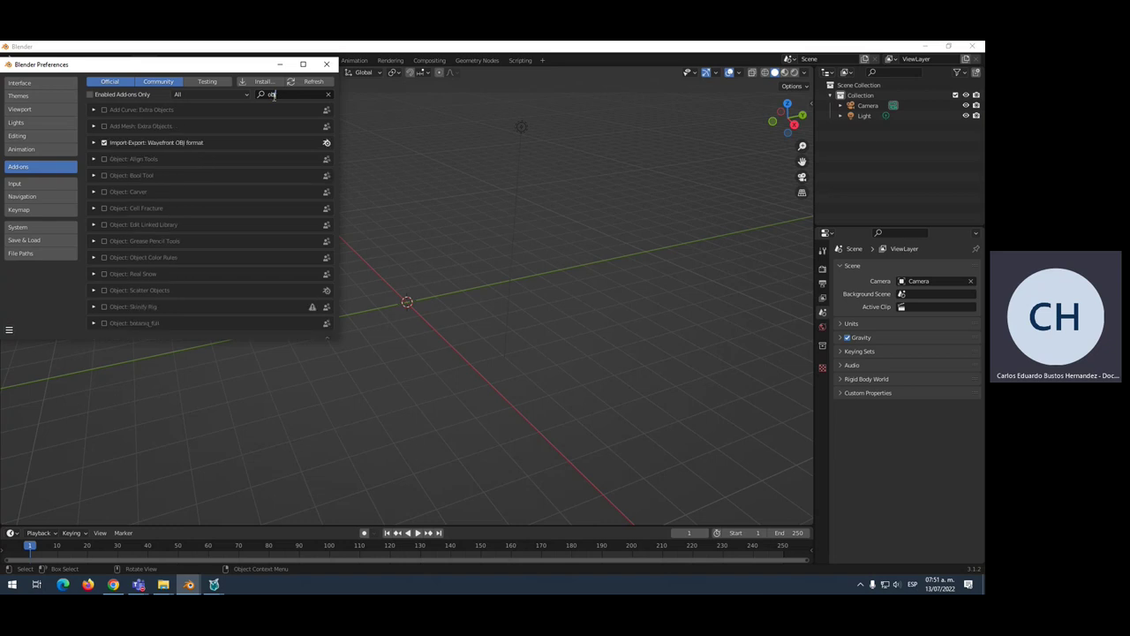
{"action": "type", "text": "ect b"}
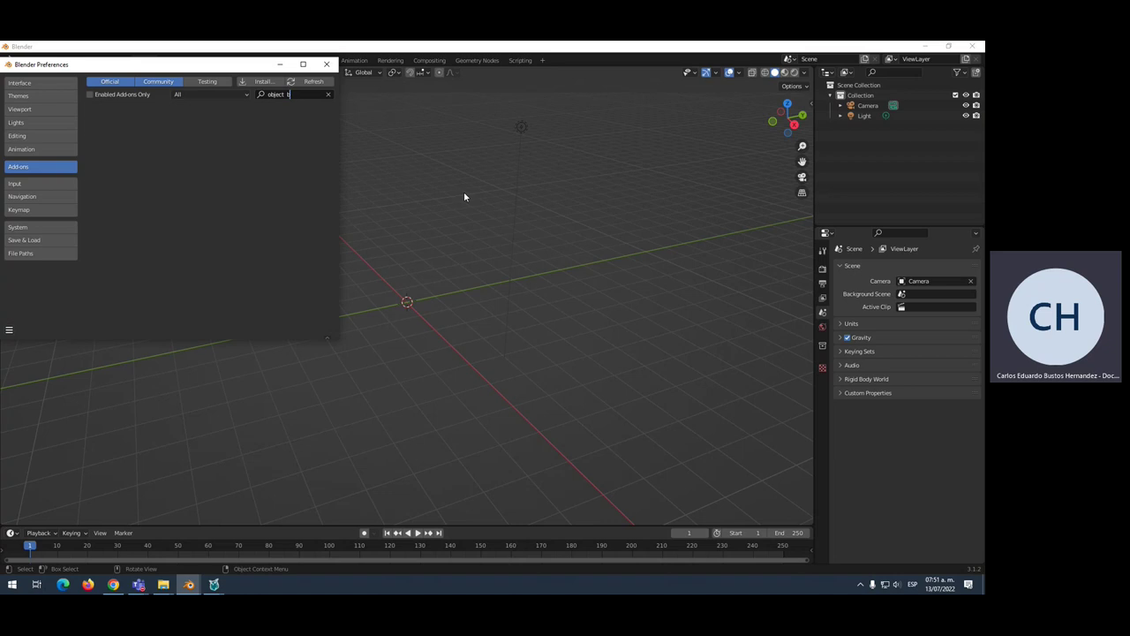
{"action": "key", "text": "ctrl+a"}
{"action": "key", "text": "BackSpace"}
{"action": "type", "text": "bct"}
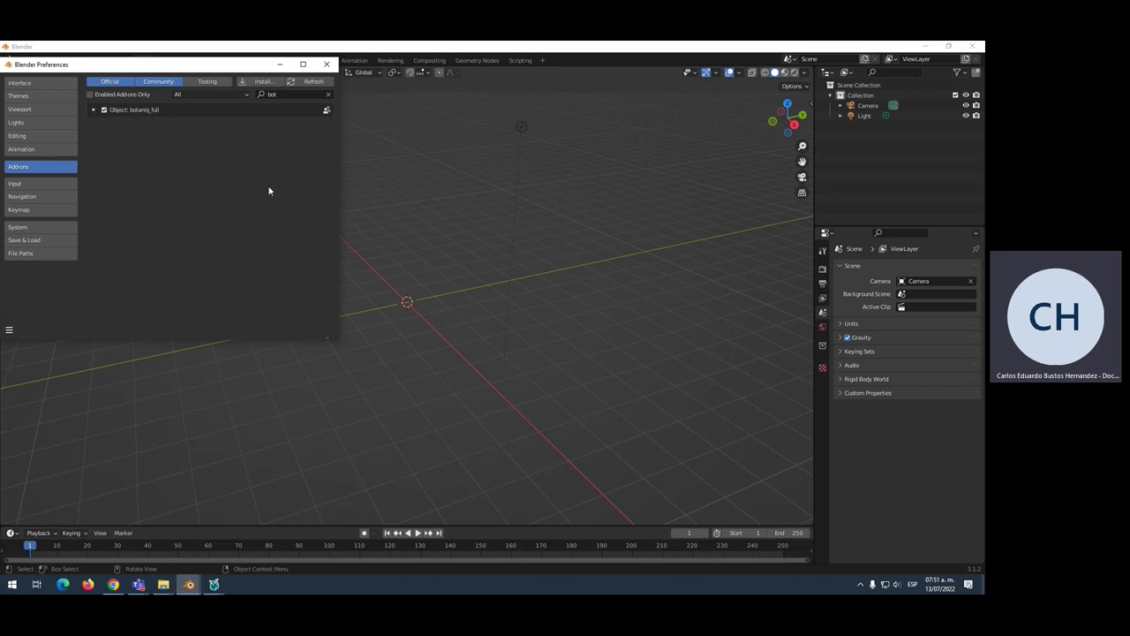
- Close Preferences and open botaniq's Spawn Asset options in the sidebar with the coniferous category
{"action": "left_click", "coordinate": [327, 65]}
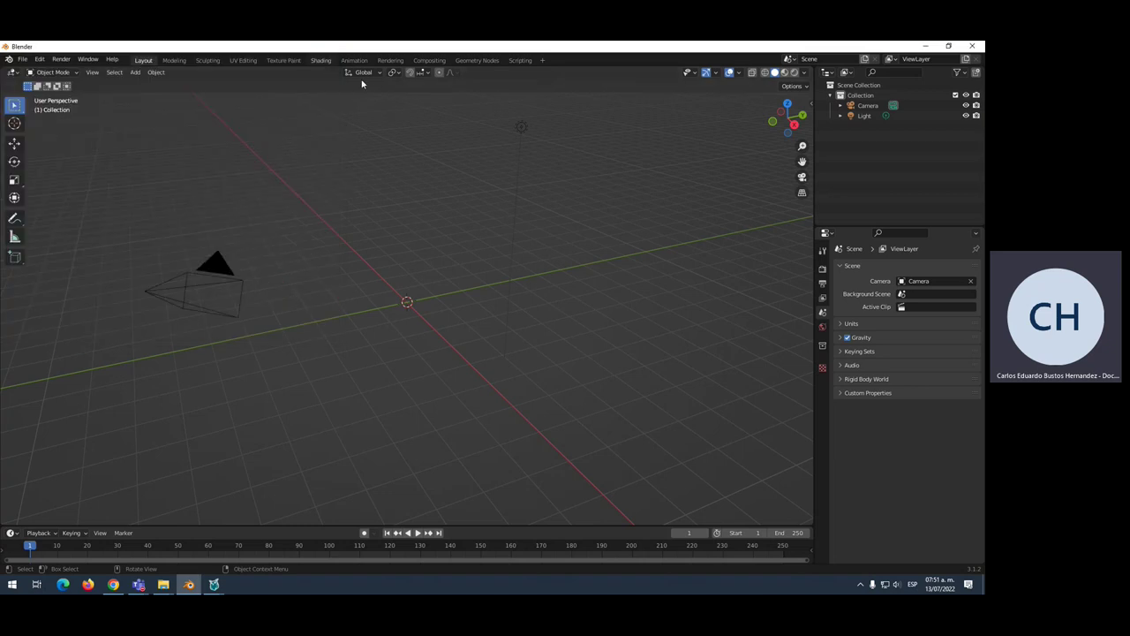
{"action": "key", "text": "n"}
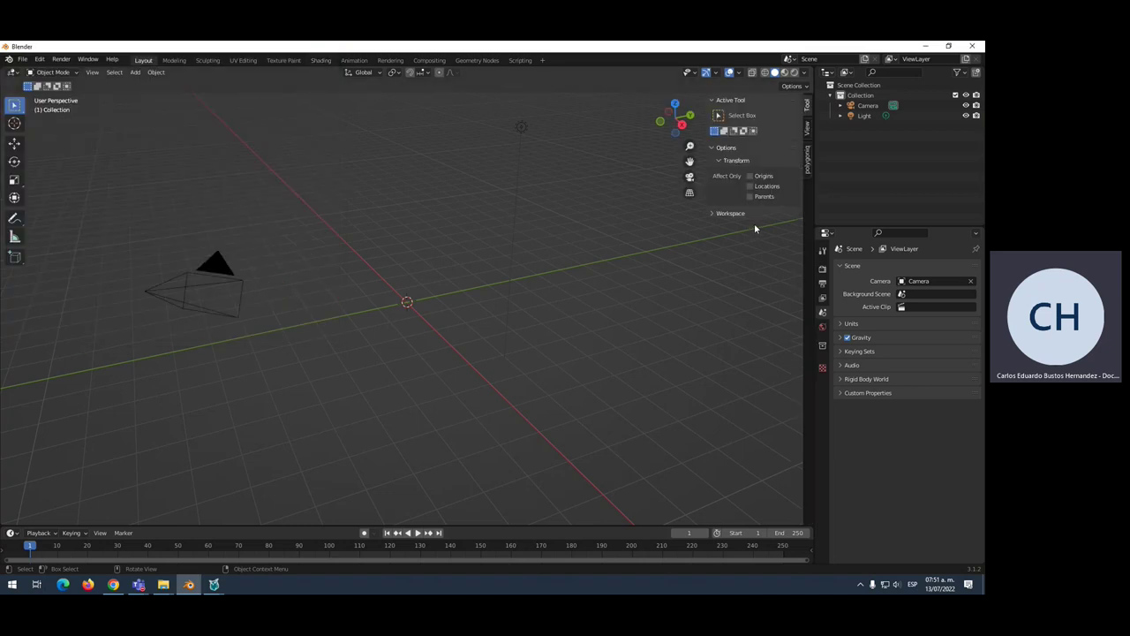
{"action": "left_click", "coordinate": [808, 163]}
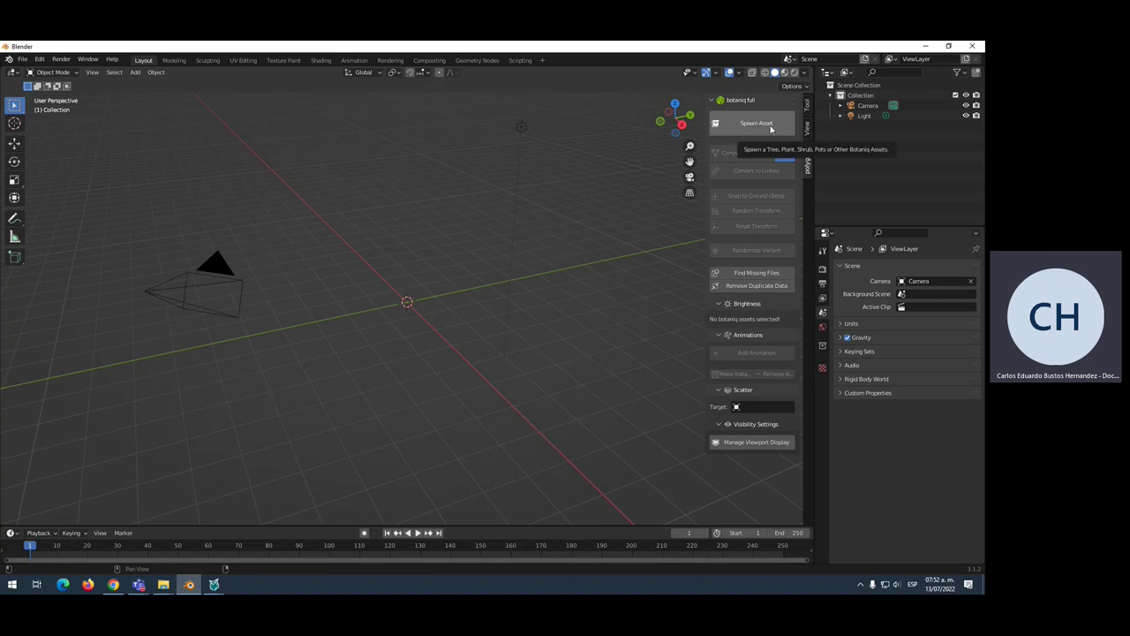
{"action": "left_click", "coordinate": [746, 128]}
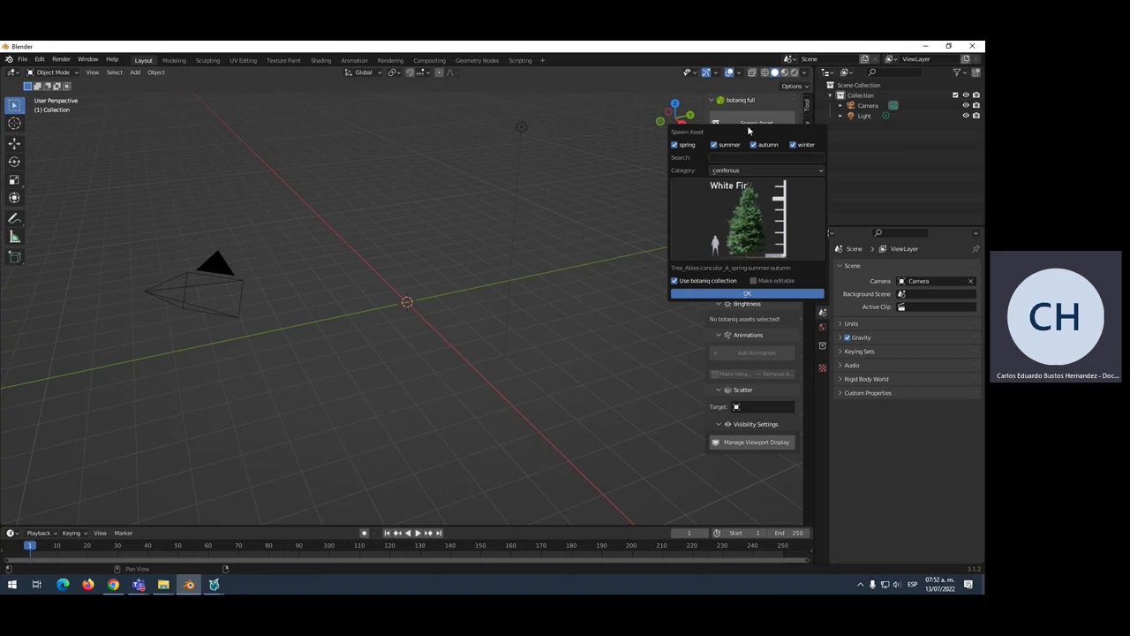
{"action": "left_click", "coordinate": [783, 173]}
{"action": "left_click", "coordinate": [749, 228]}
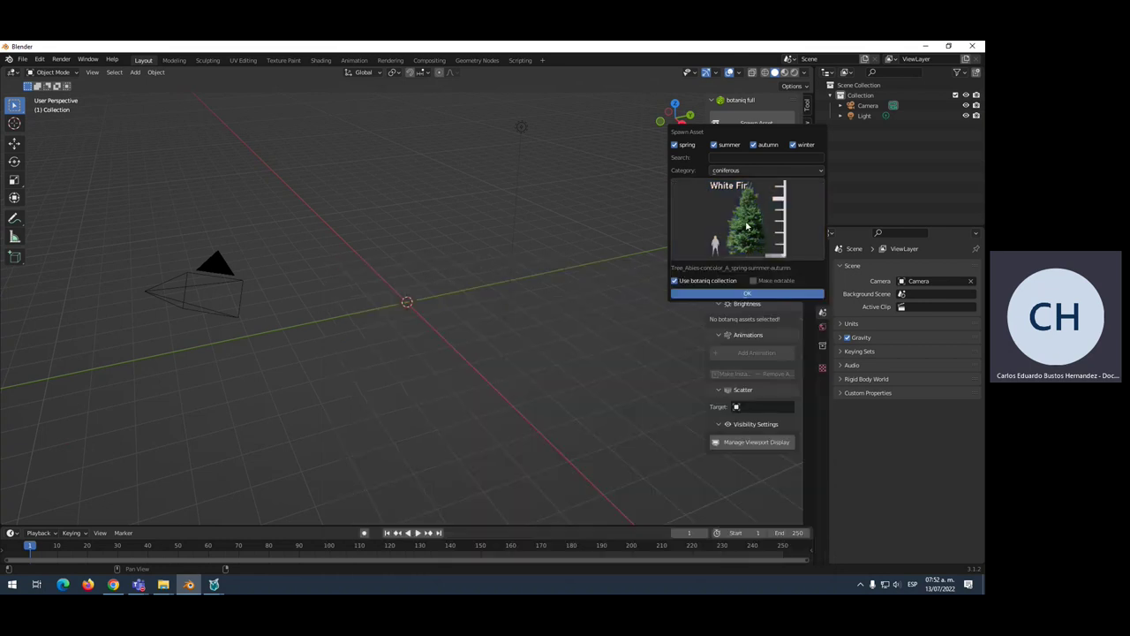
- Leave all season filters enabled, pick Cedar (A), and spawn it at the origin
{"action": "left_click", "coordinate": [713, 145]}
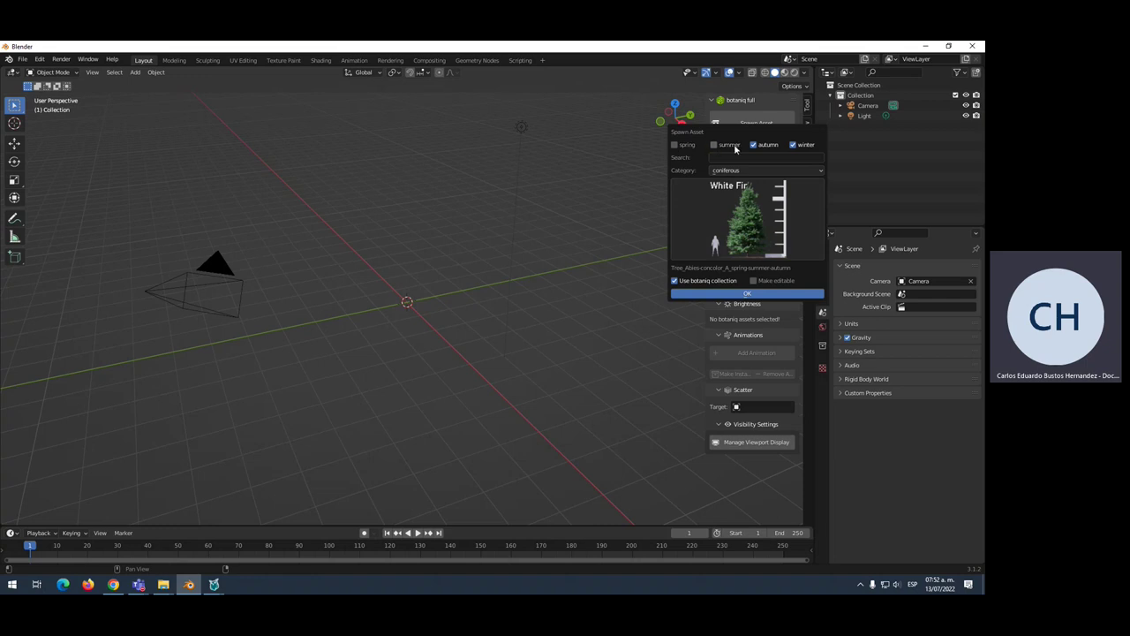
{"action": "left_click", "coordinate": [754, 145]}
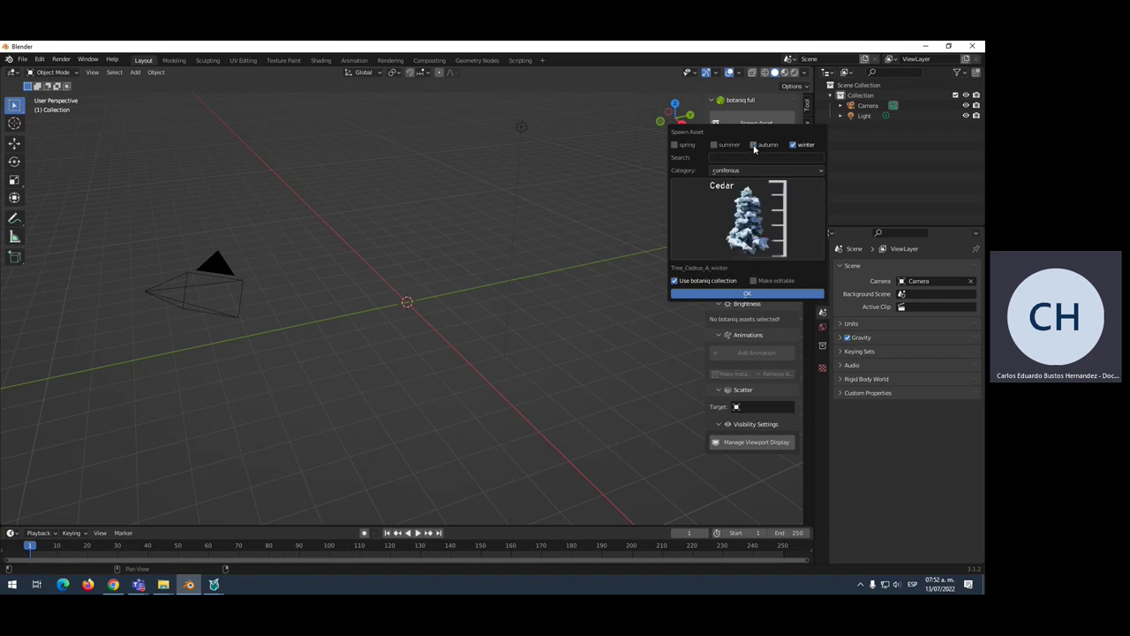
{"action": "left_click", "coordinate": [792, 146]}
{"action": "left_click", "coordinate": [792, 145]}
{"action": "left_click", "coordinate": [754, 144]}
{"action": "left_click", "coordinate": [713, 145]}
{"action": "left_click", "coordinate": [675, 144]}
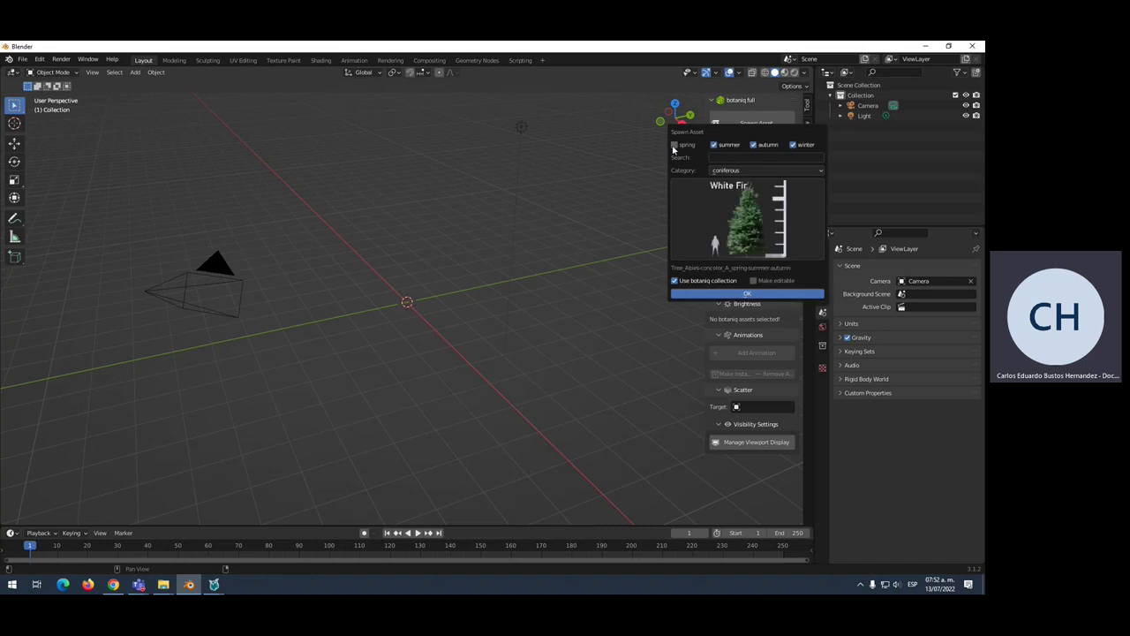
{"action": "left_click", "coordinate": [747, 215]}
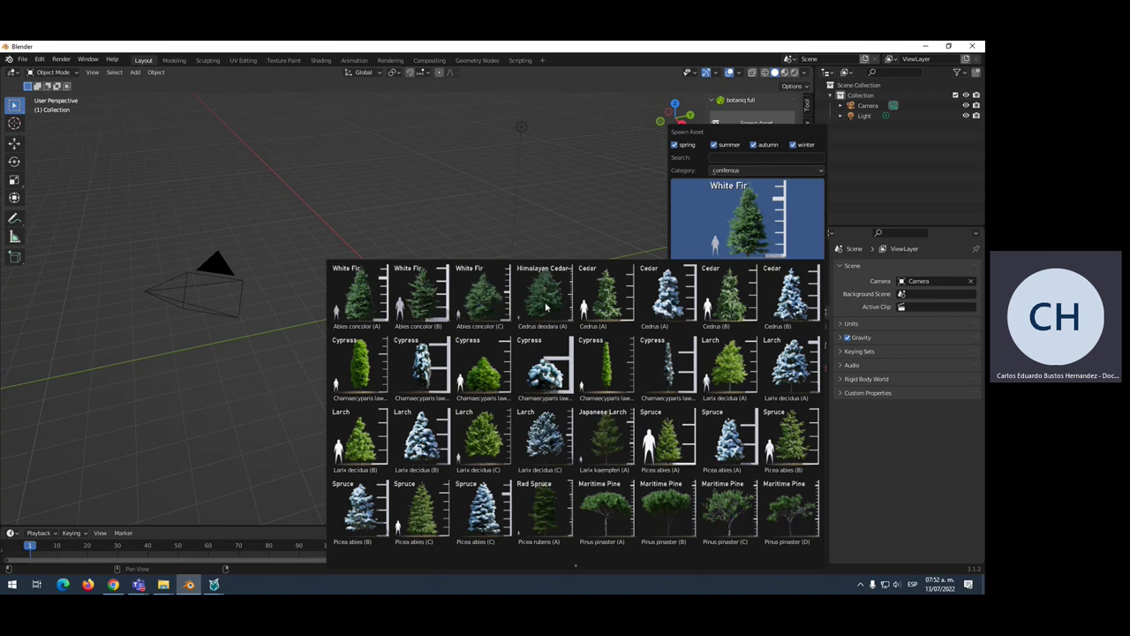
{"action": "left_click", "coordinate": [603, 314]}
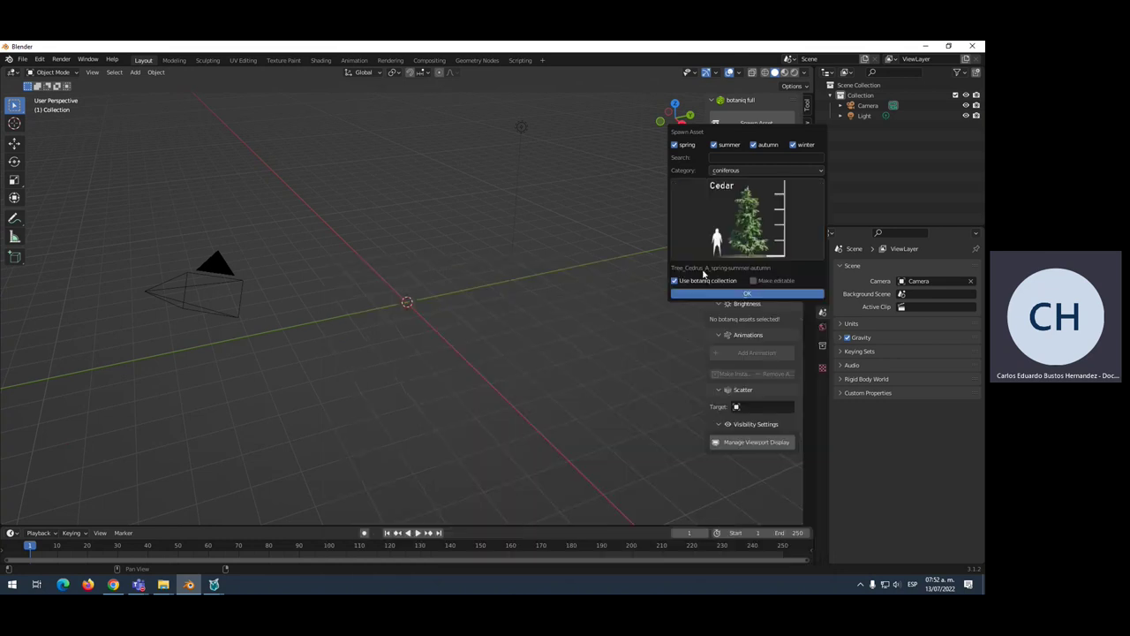
{"action": "left_click", "coordinate": [731, 293]}
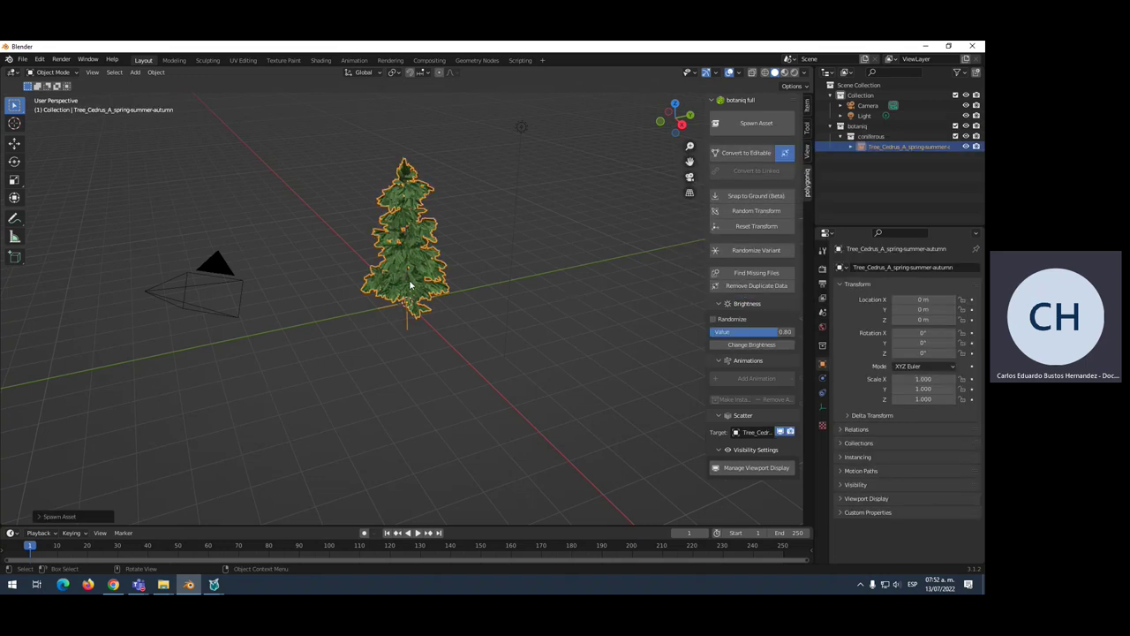
- Add a plane and scale it to about 20.339 × 14.025 as the ground under the cedar
{"action": "key", "text": "shift+a"}
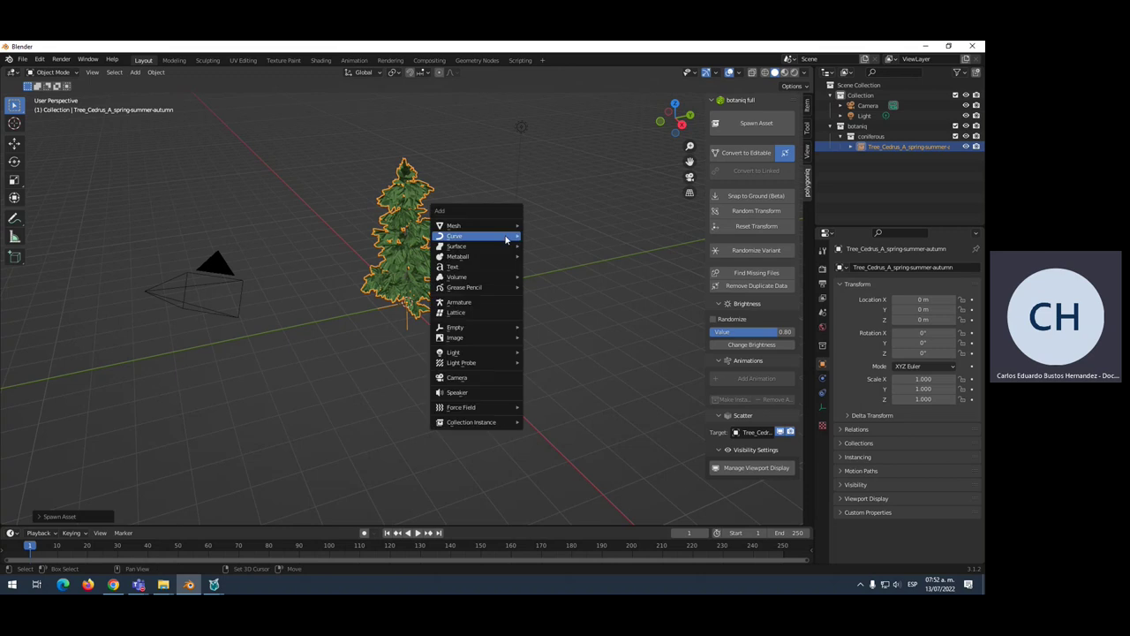
{"action": "mouse_move", "coordinate": [456, 226]}
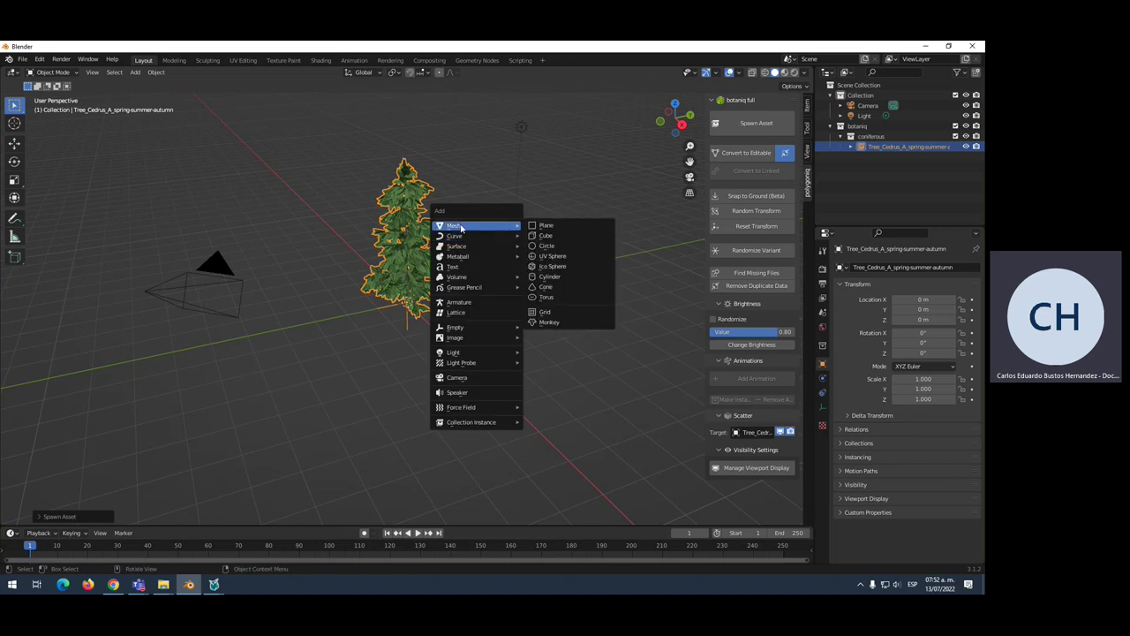
{"action": "left_click", "coordinate": [547, 227]}
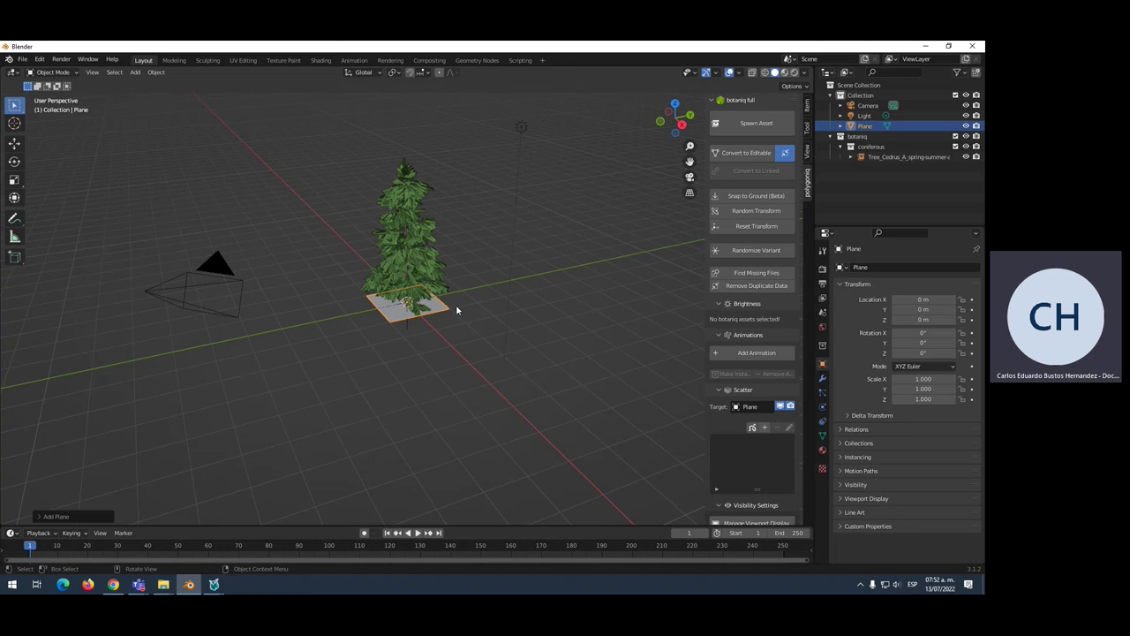
{"action": "left_click", "coordinate": [15, 180]}
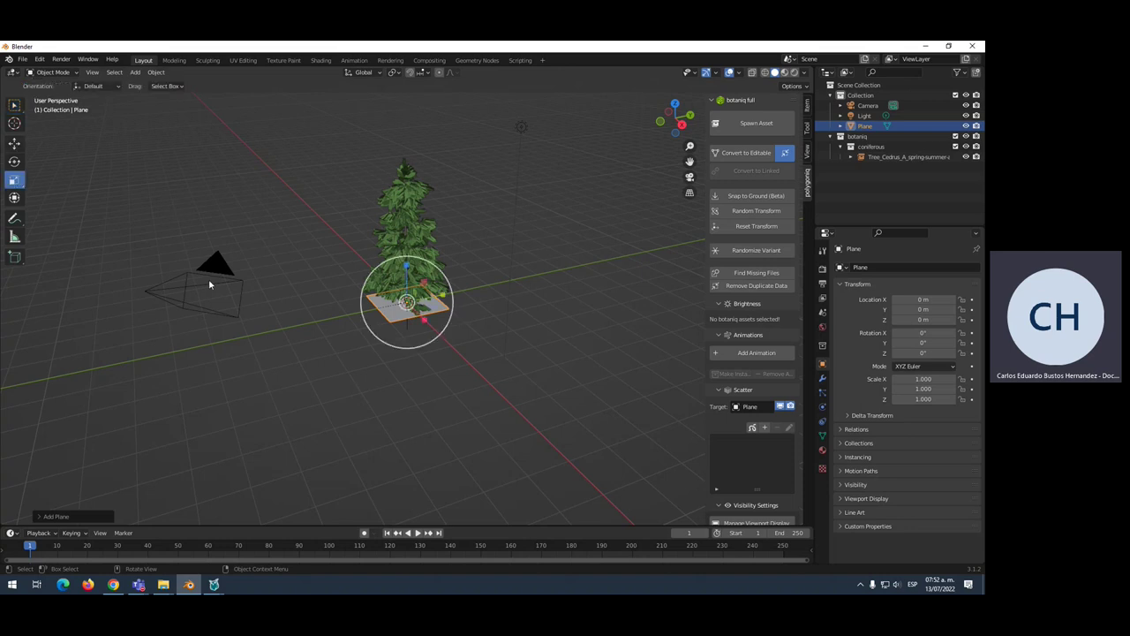
{"action": "mouse_move", "coordinate": [424, 282]}
{"action": "left_mouse_down"}
{"action": "mouse_move", "coordinate": [454, 330]}
{"action": "mouse_move", "coordinate": [3, 199]}
{"action": "left_mouse_up"}
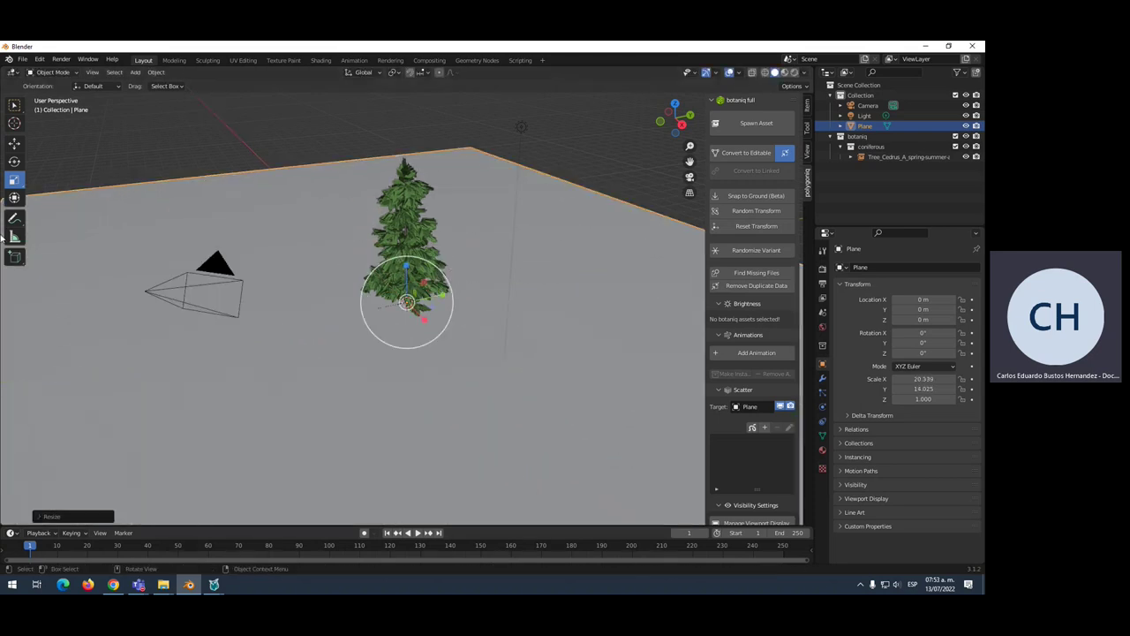
{"action": "left_click", "coordinate": [316, 124]}
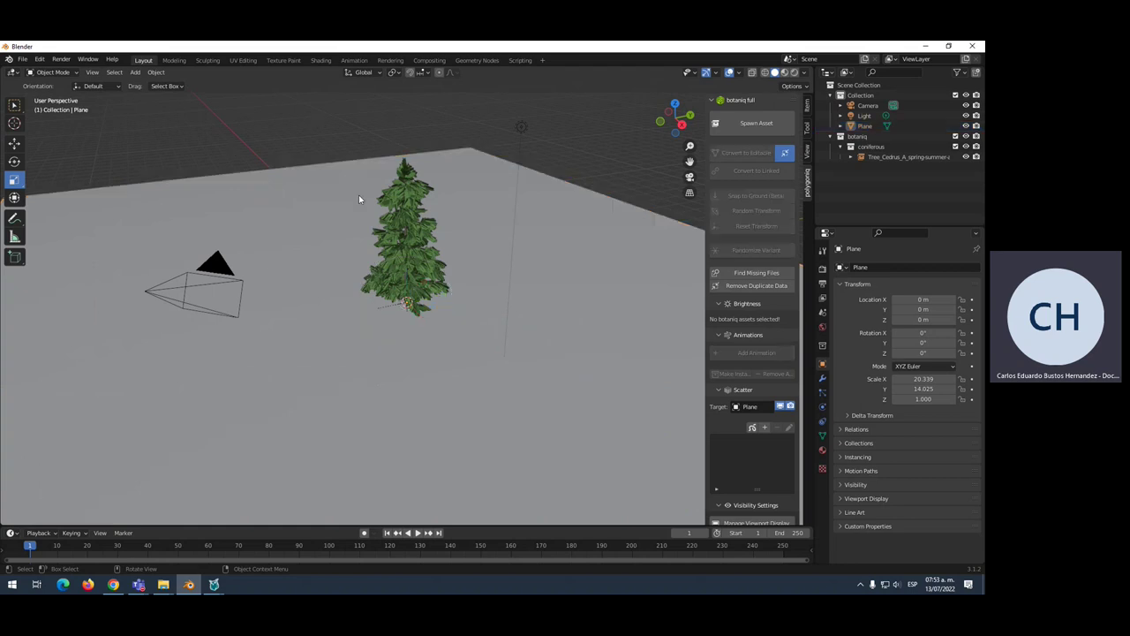
{"action": "left_click", "coordinate": [399, 208]}
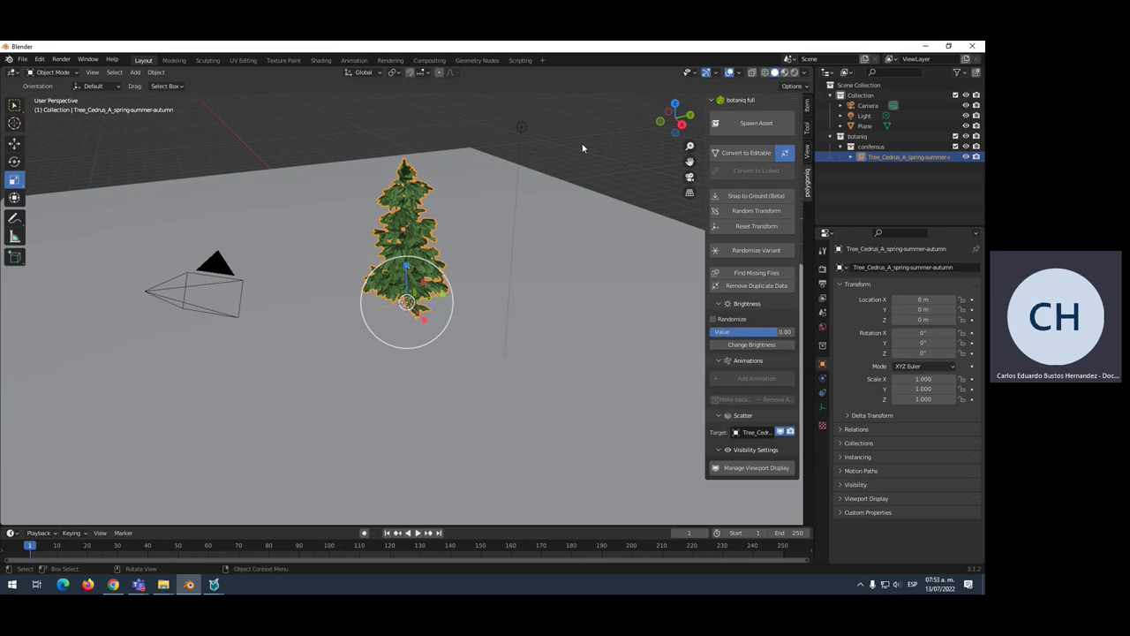
- Spawn a botaniq Cortaderia Selloana clump from the grass category
{"action": "left_click", "coordinate": [583, 148]}
{"action": "left_click", "coordinate": [749, 124]}
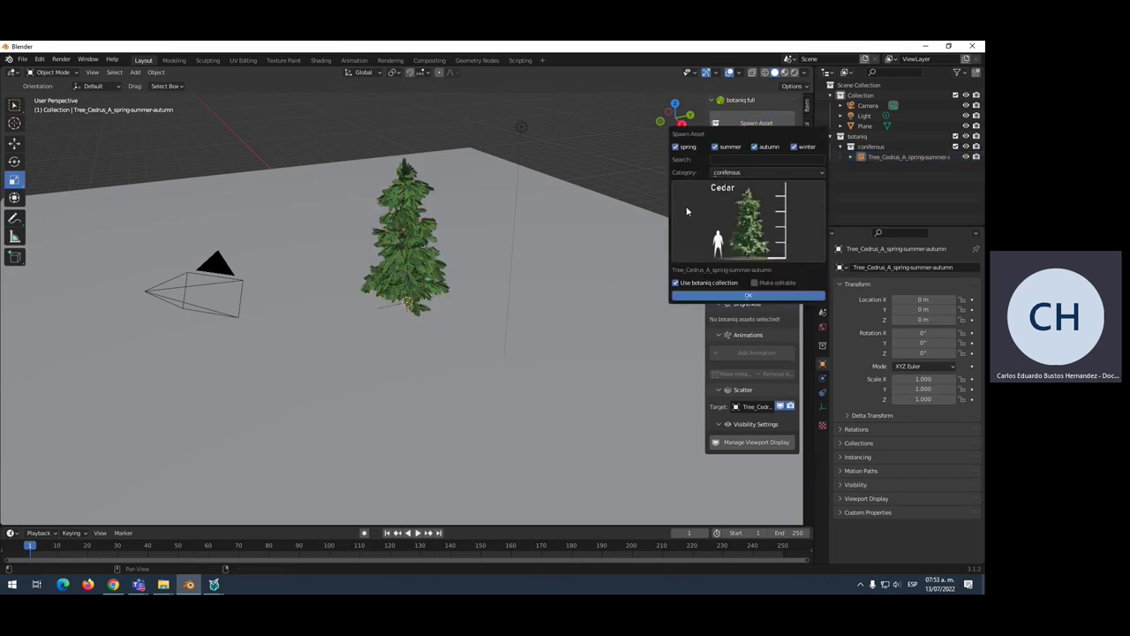
{"action": "left_click", "coordinate": [765, 172]}
{"action": "left_click", "coordinate": [763, 176]}
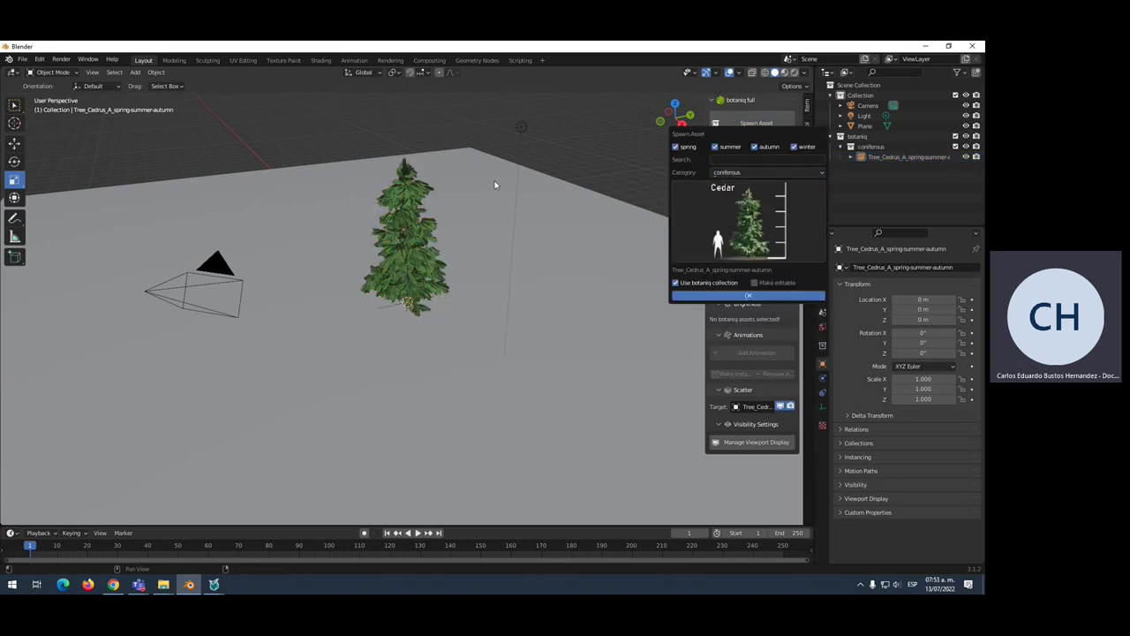
{"action": "left_click", "coordinate": [500, 169]}
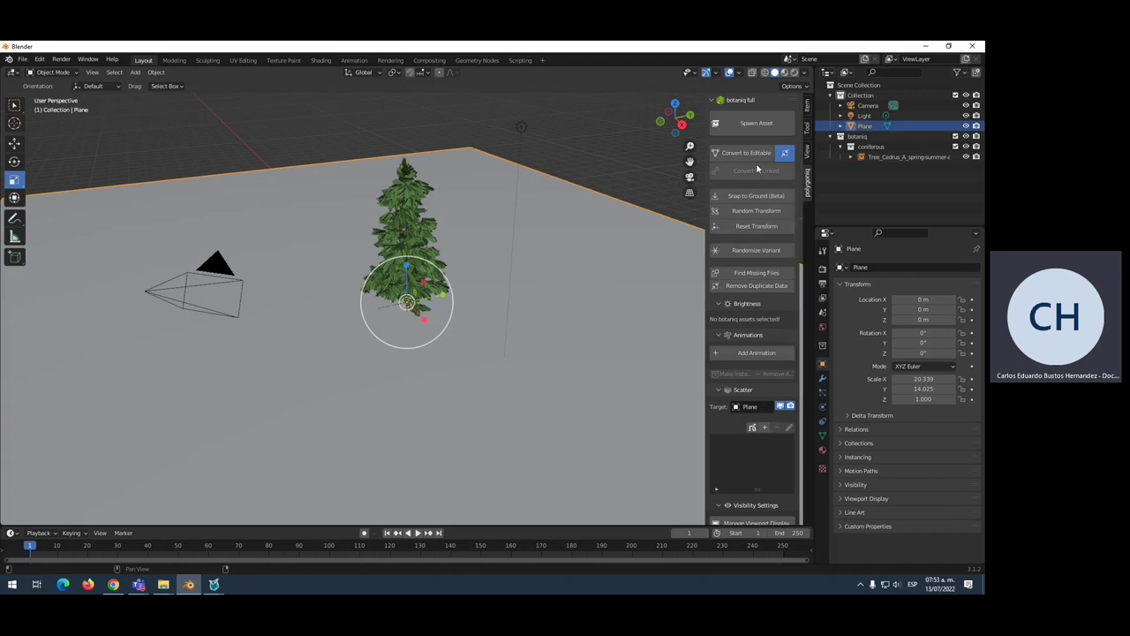
{"action": "left_click", "coordinate": [750, 128]}
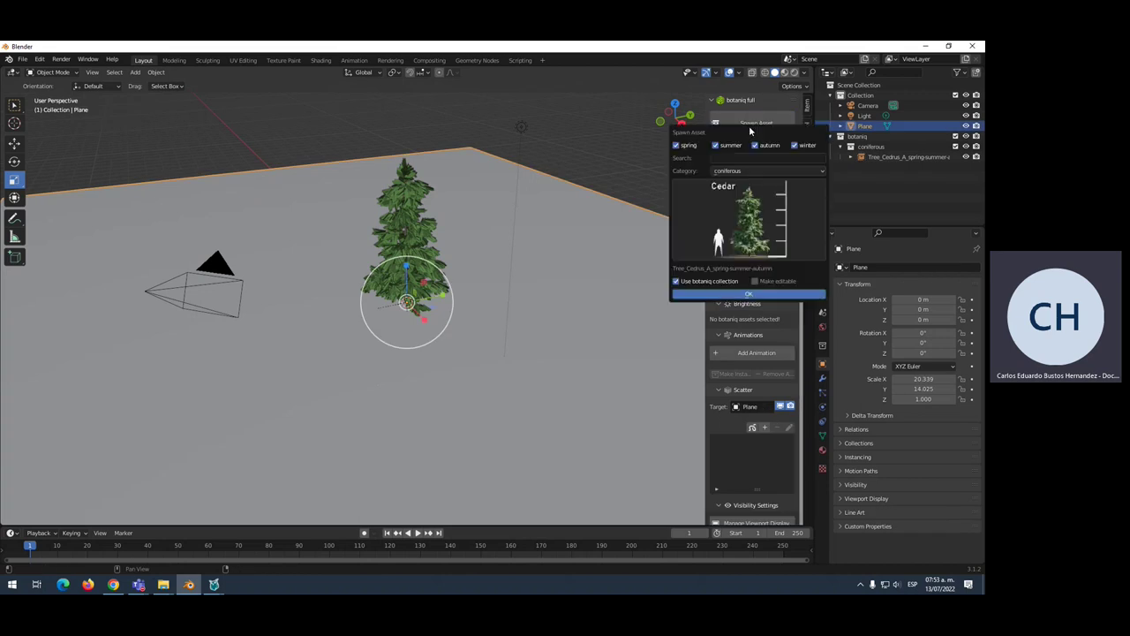
{"action": "left_click", "coordinate": [748, 172]}
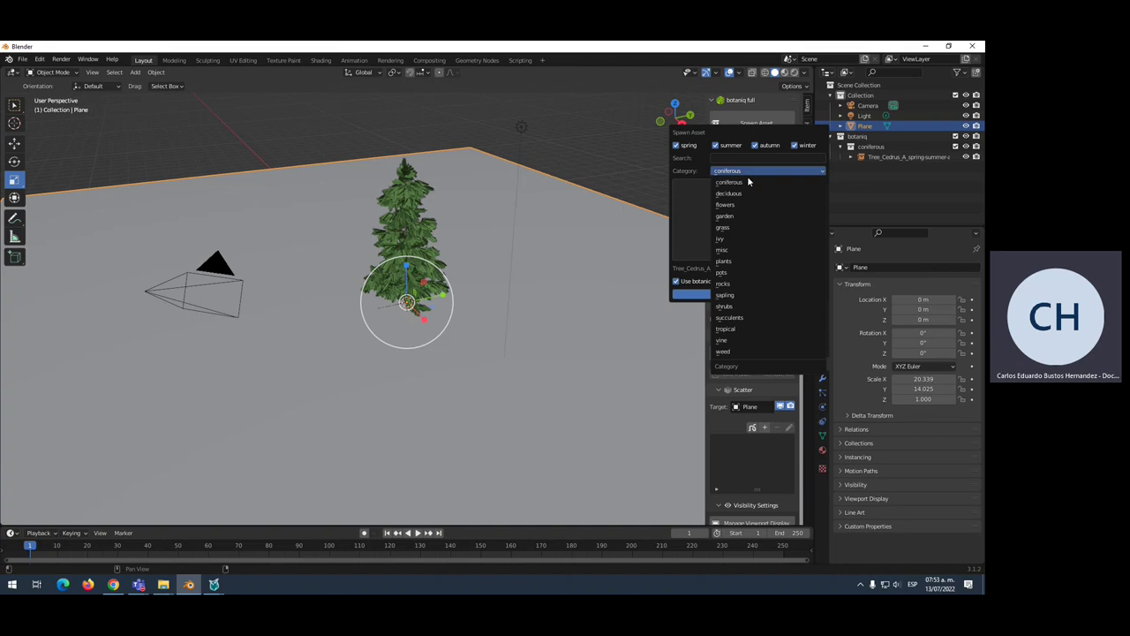
{"action": "left_click", "coordinate": [737, 230]}
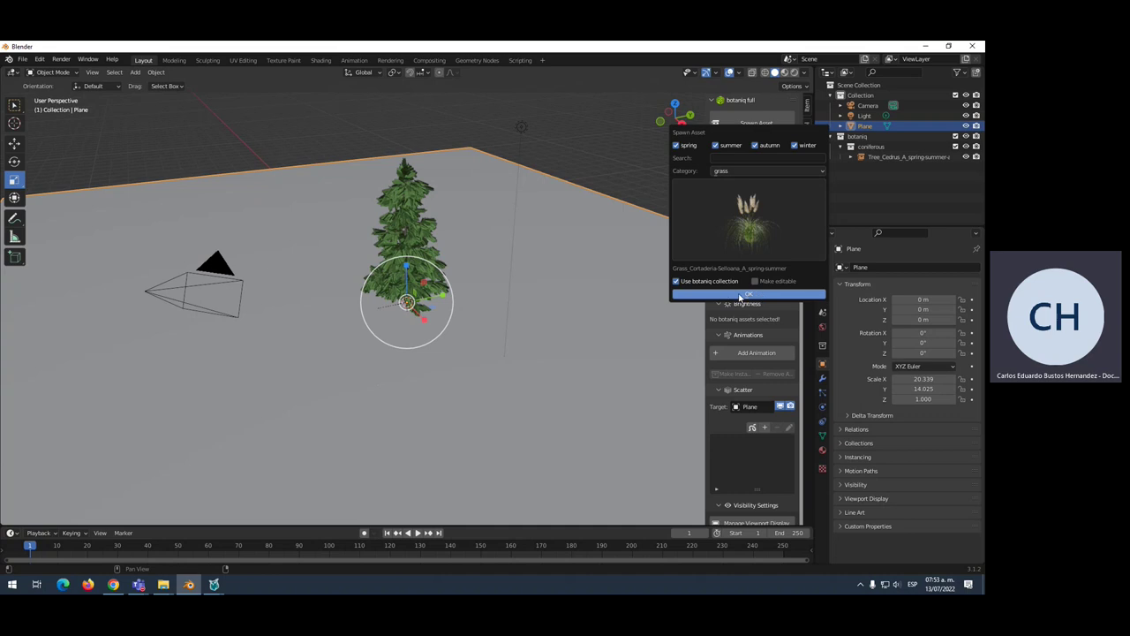
{"action": "left_click", "coordinate": [740, 297]}
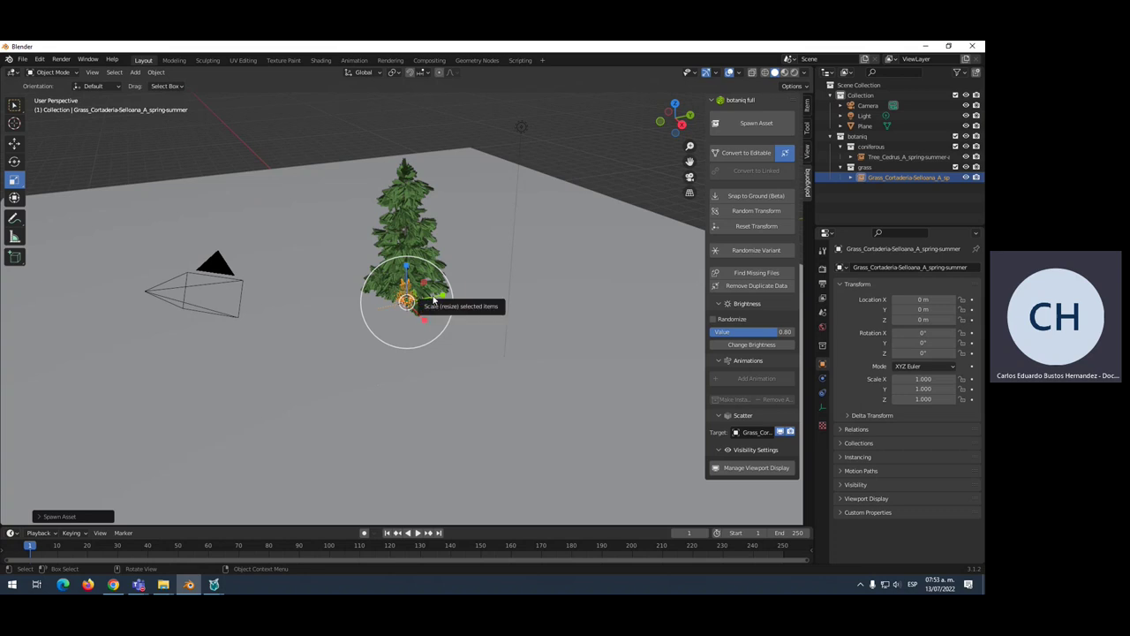
- Move the grass clump along Y to 4.7144 m, beside the cedar
{"action": "left_click", "coordinate": [14, 142]}
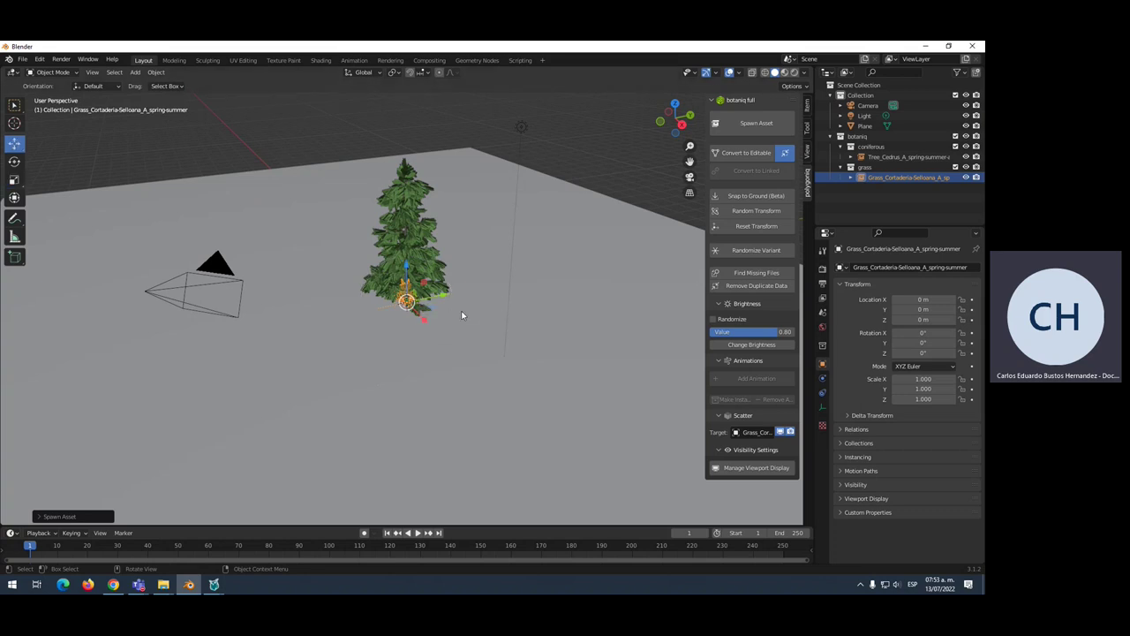
{"action": "left_click_drag", "start_coordinate": [440, 295], "coordinate": [521, 281]}
{"action": "left_click", "coordinate": [514, 288]}
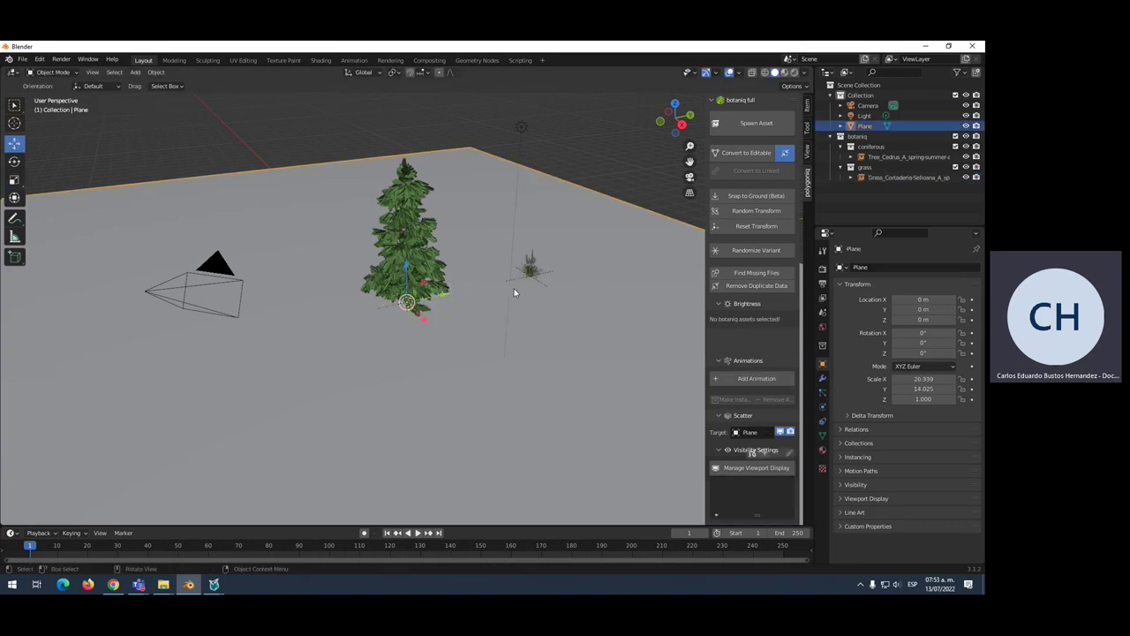
{"action": "left_click", "coordinate": [520, 279]}
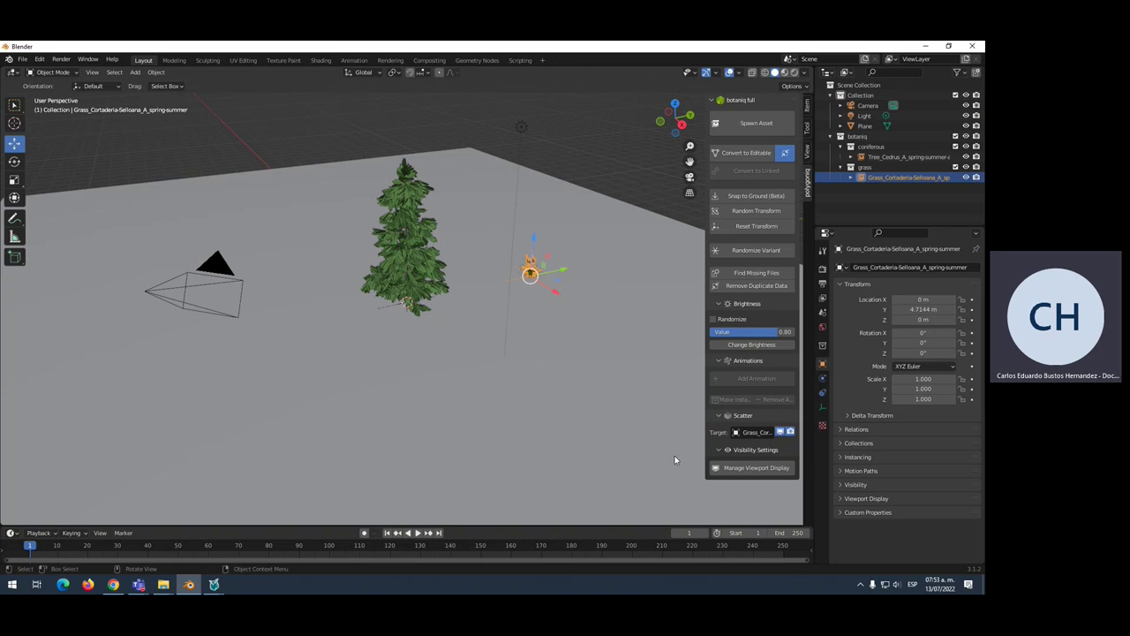
- Switch the botaniq asset category to rocks, then nudge the grass clump along Y to 4.0225 m
{"action": "left_click", "coordinate": [752, 123]}
{"action": "left_click", "coordinate": [721, 175]}
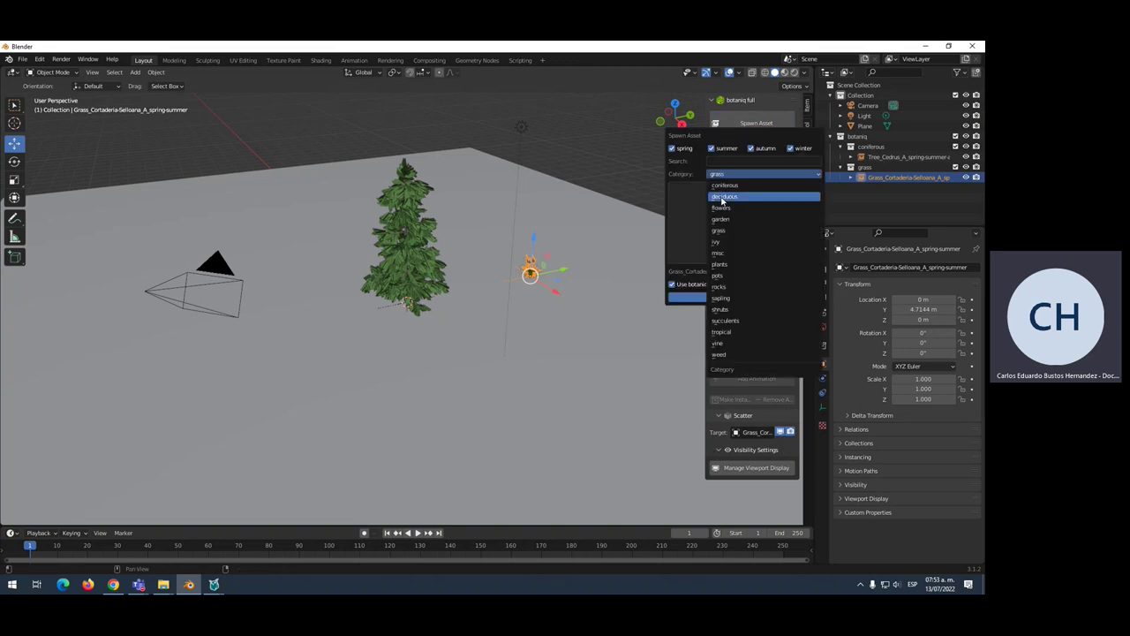
{"action": "left_click", "coordinate": [731, 287]}
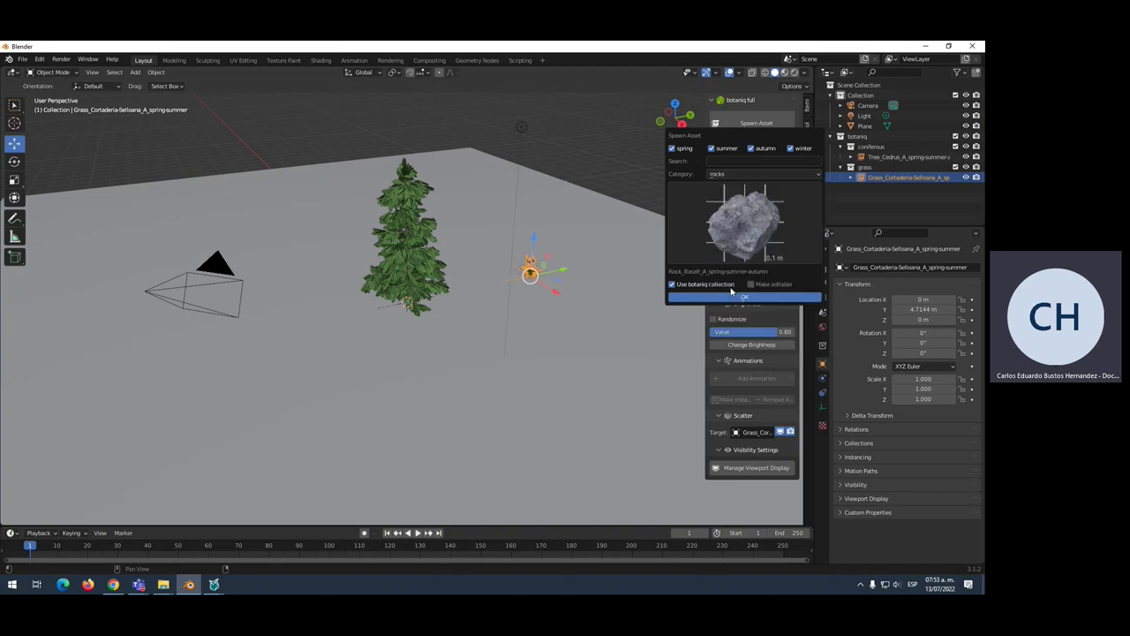
{"action": "left_click", "coordinate": [737, 236]}
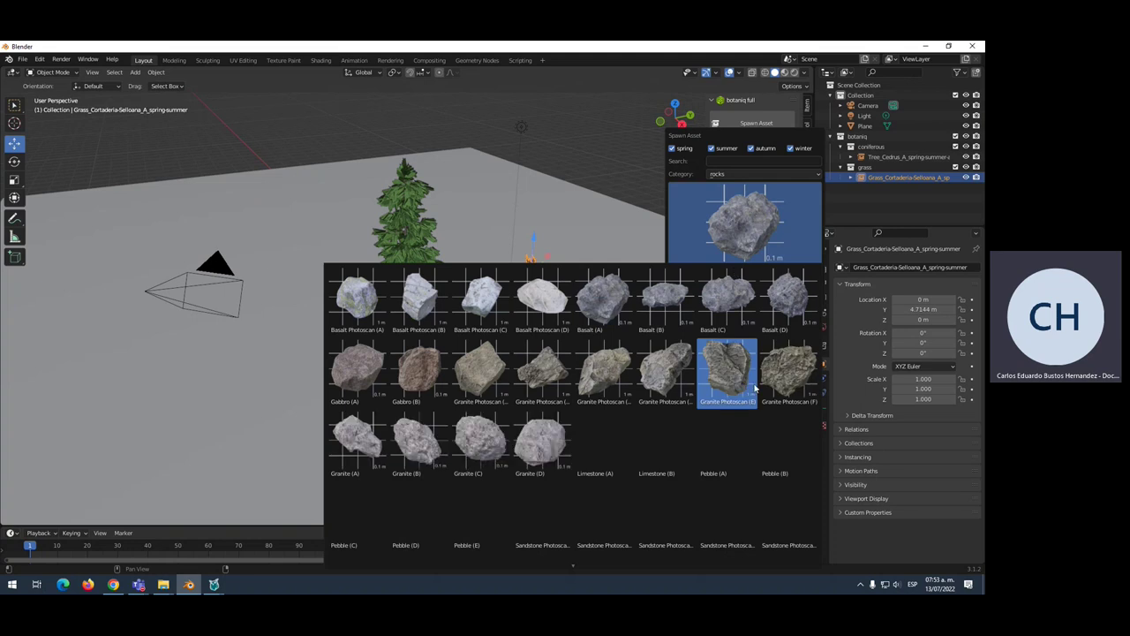
{"action": "left_click", "coordinate": [481, 371]}
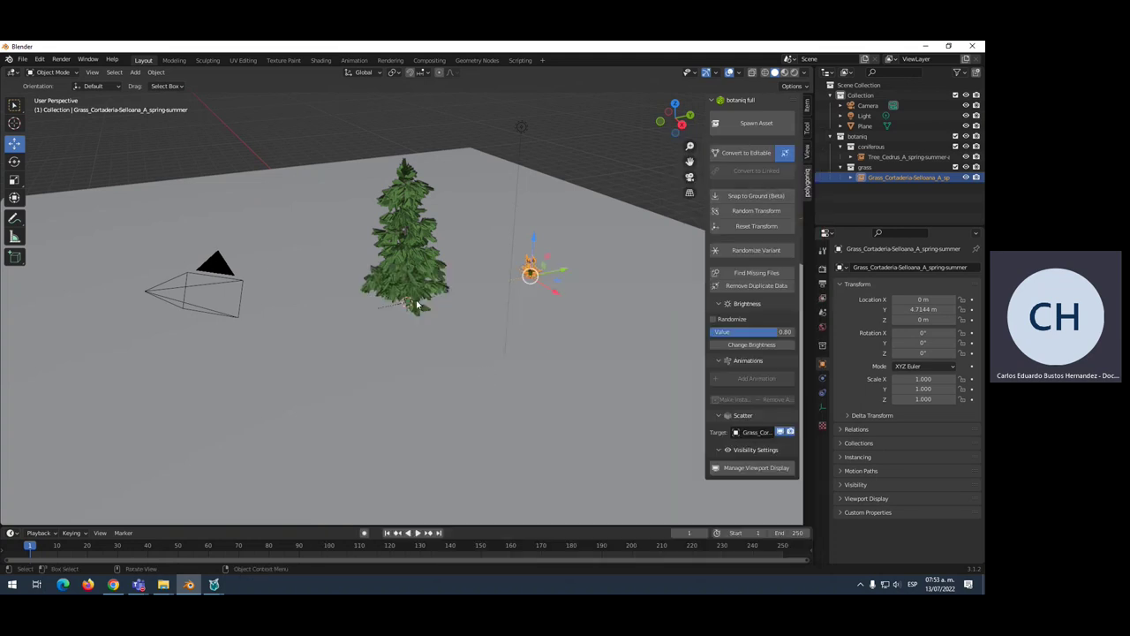
{"action": "left_click_drag", "start_coordinate": [562, 269], "coordinate": [546, 274]}
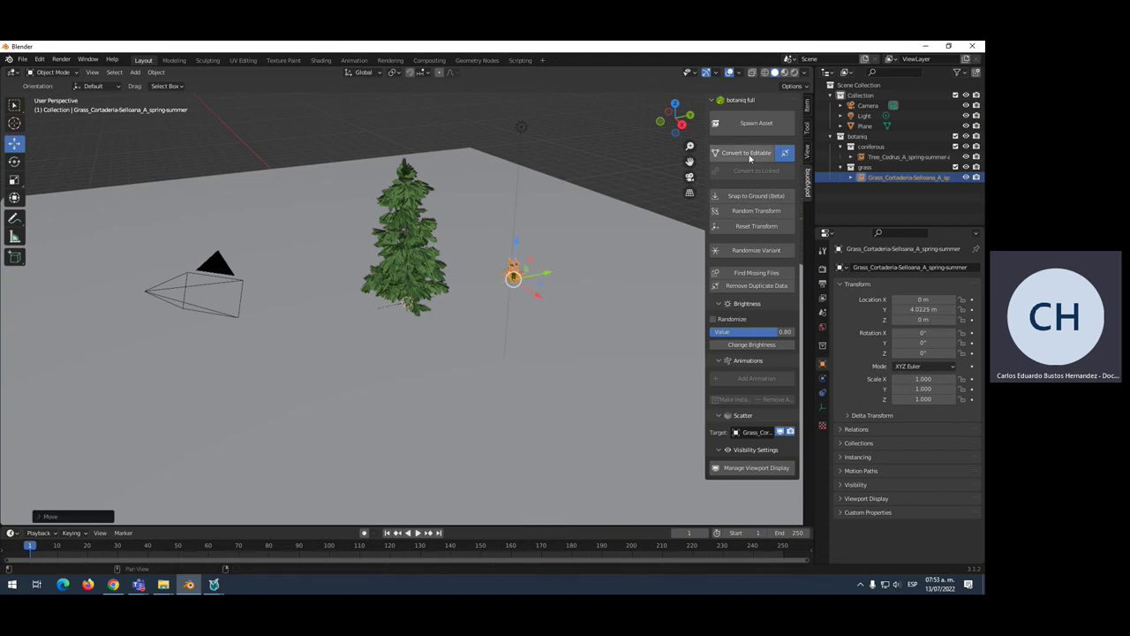
- Spawn the Basalt (A) rock and move it onto the plane left of the cedar
{"action": "left_click", "coordinate": [755, 124]}
{"action": "left_click", "coordinate": [704, 233]}
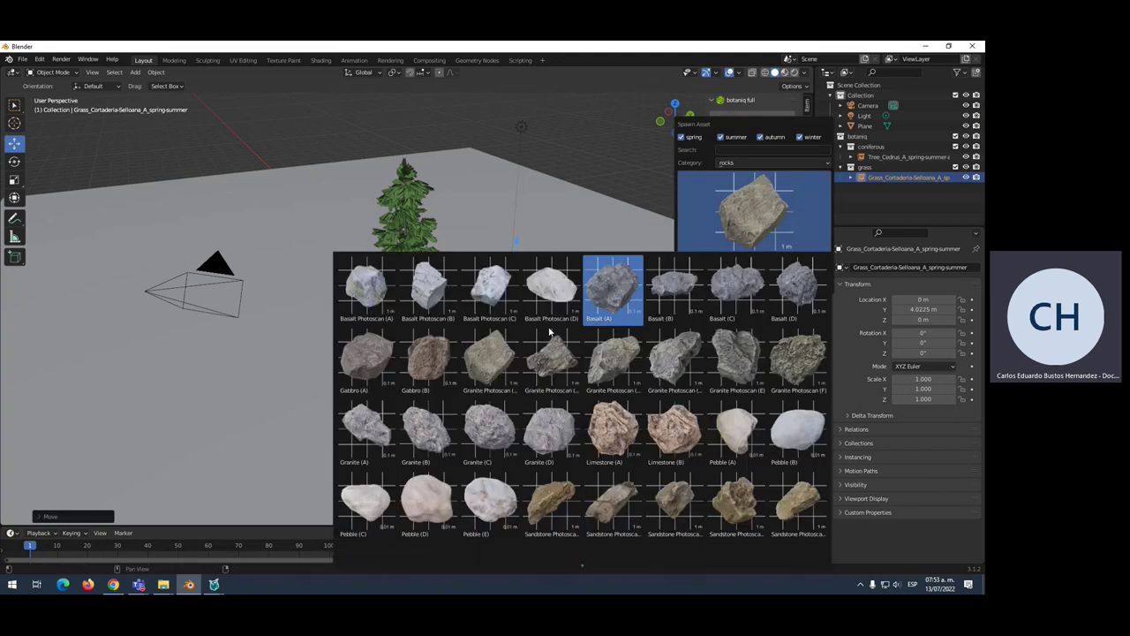
{"action": "left_click", "coordinate": [623, 297]}
{"action": "left_click", "coordinate": [759, 287]}
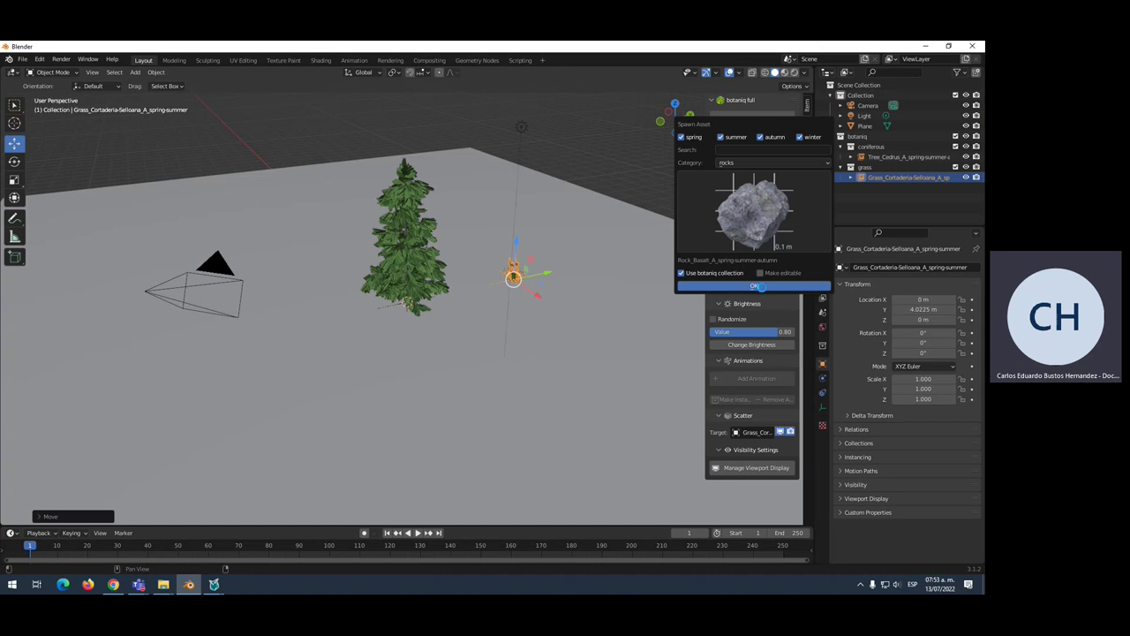
{"action": "left_click_drag", "start_coordinate": [434, 298], "coordinate": [335, 319]}
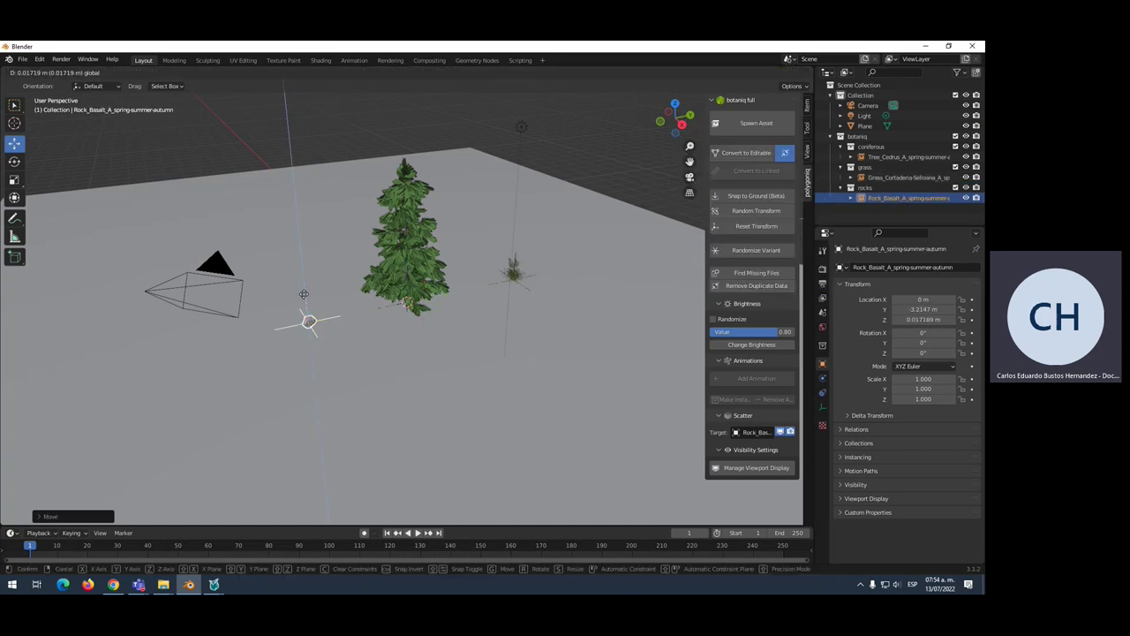
{"action": "left_click", "coordinate": [638, 317]}
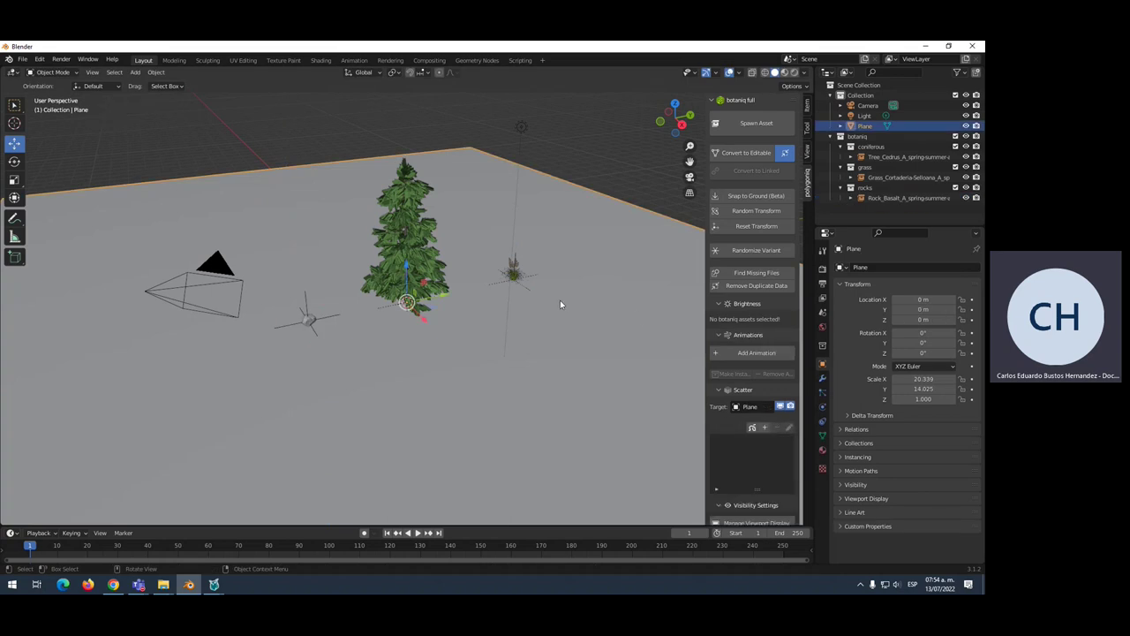
- Reselect the ground plane and draw a scatter path across it for vines
{"action": "scroll", "coordinate": [560, 300], "scroll_direction": "down", "scroll_amount": 2}
{"action": "scroll", "coordinate": [560, 300], "scroll_direction": "down", "scroll_amount": 3}
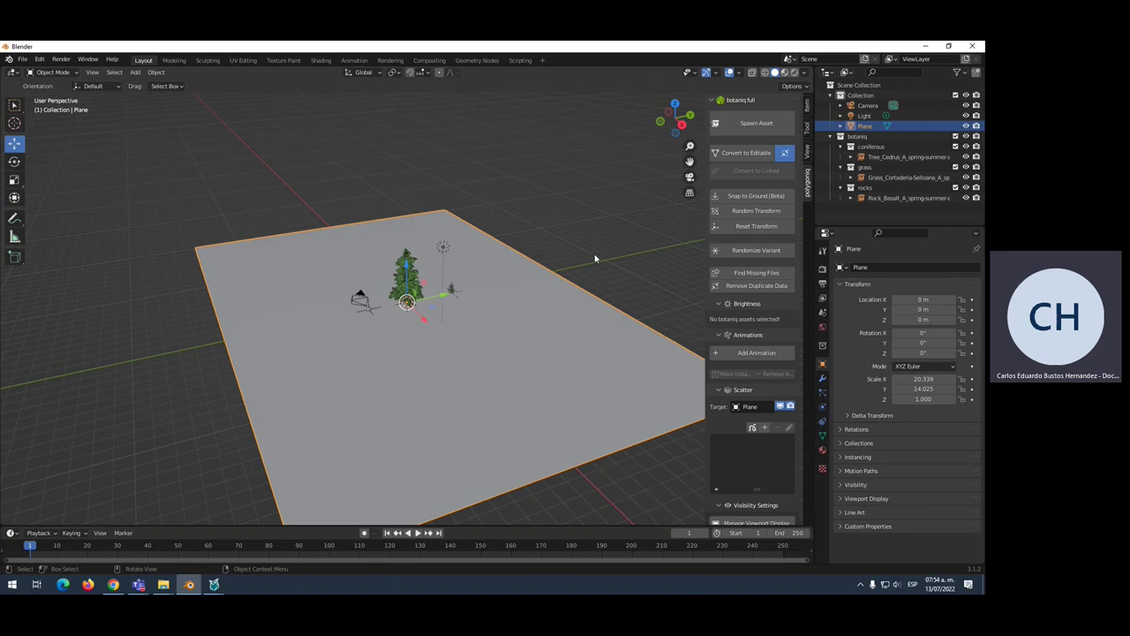
{"action": "key", "text": "alt+a"}
{"action": "left_click", "coordinate": [539, 321]}
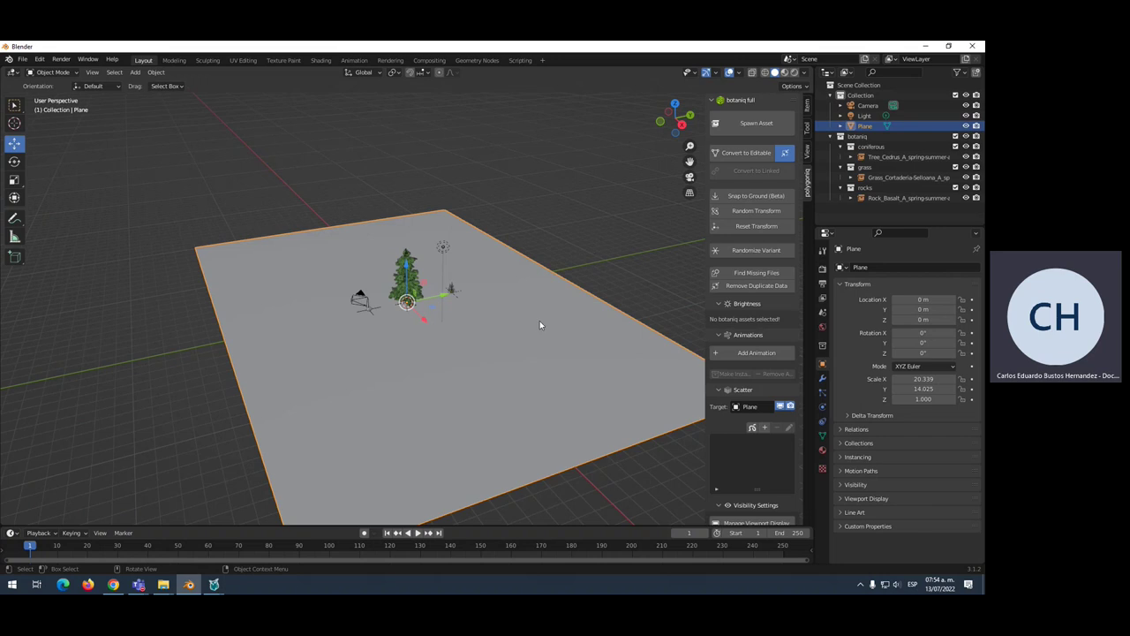
{"action": "left_click", "coordinate": [751, 355]}
{"action": "left_click", "coordinate": [751, 428]}
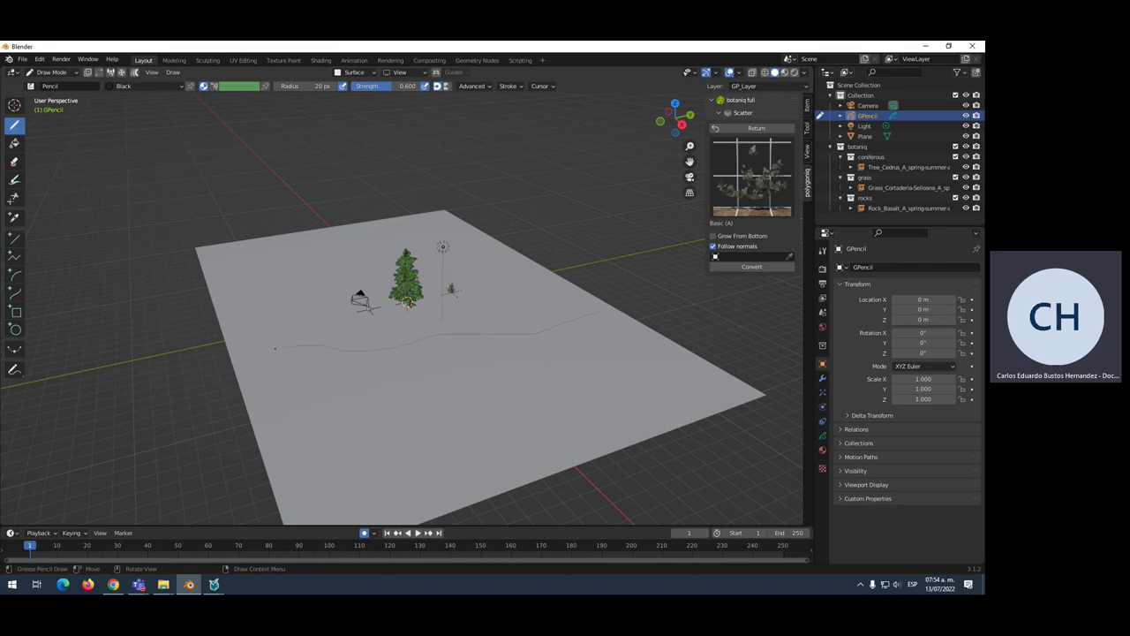
{"action": "left_click_drag", "start_coordinate": [426, 326], "coordinate": [436, 320]}
- Choose the Salix (B) vine and convert the drawn path into vines
{"action": "scroll", "coordinate": [393, 343], "scroll_direction": "up", "scroll_amount": 3}
{"action": "scroll", "coordinate": [393, 344], "scroll_direction": "up", "scroll_amount": 3}
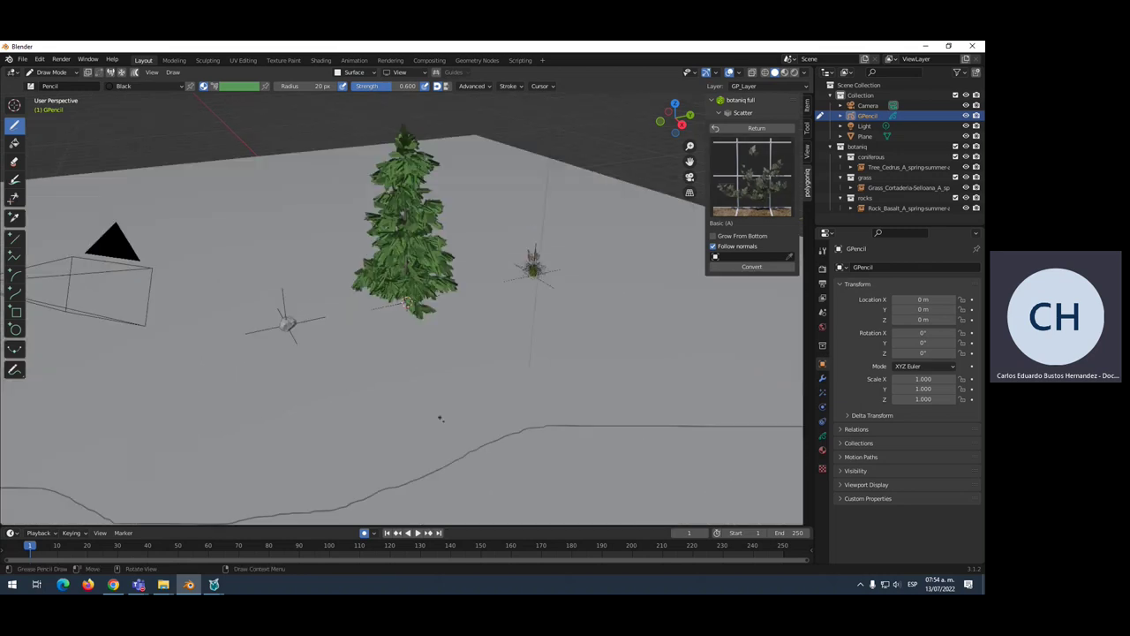
{"action": "left_click", "coordinate": [730, 204]}
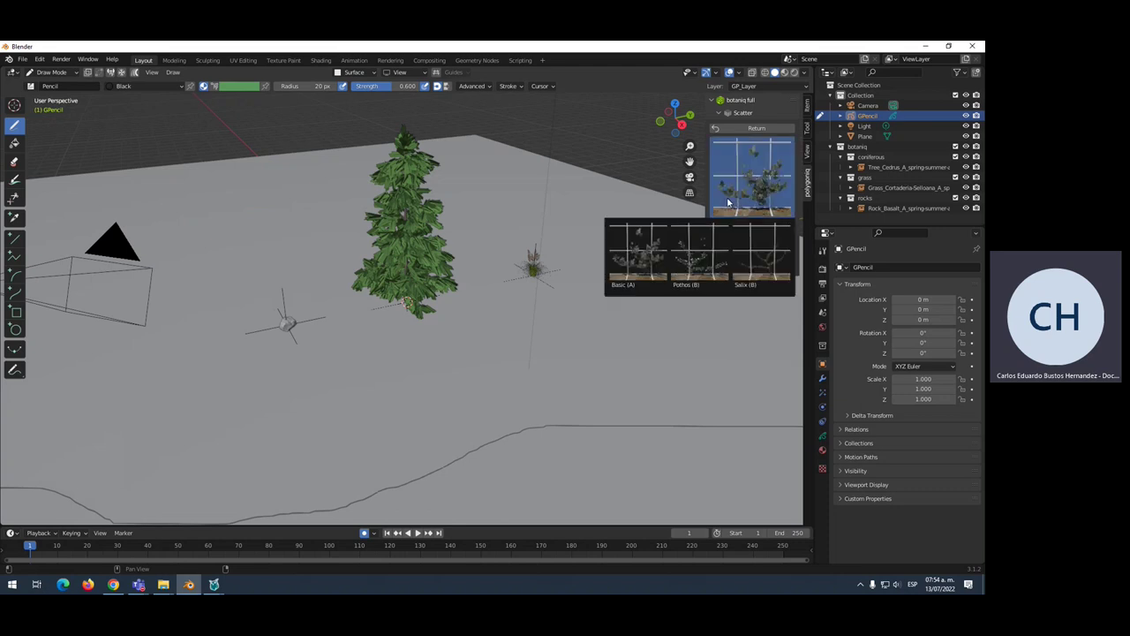
{"action": "left_click", "coordinate": [764, 253]}
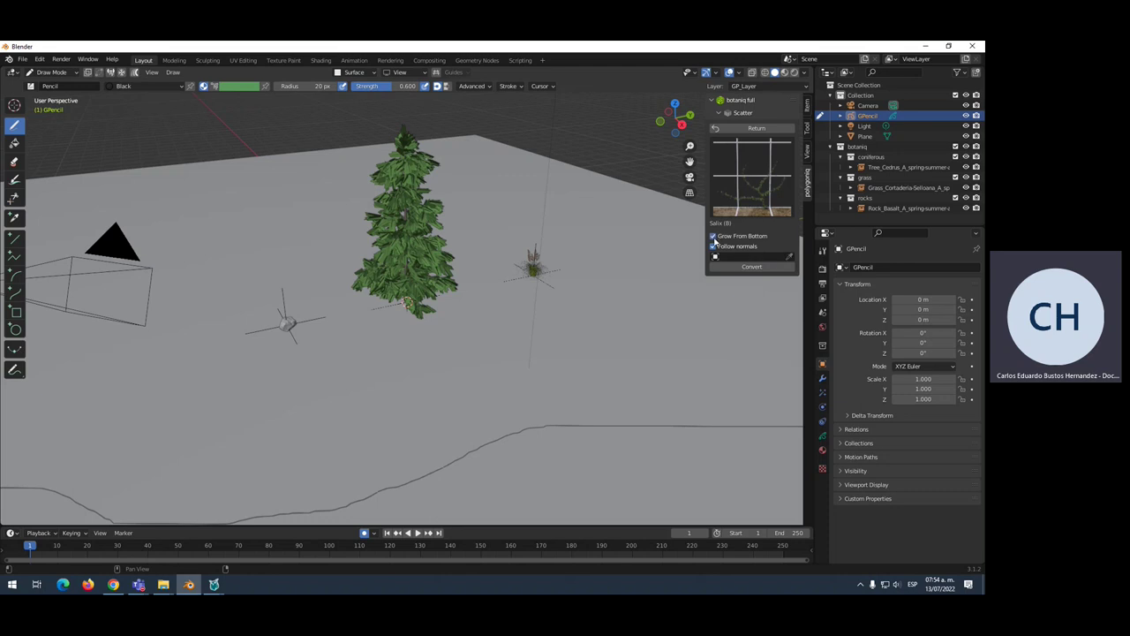
{"action": "left_click", "coordinate": [743, 268]}
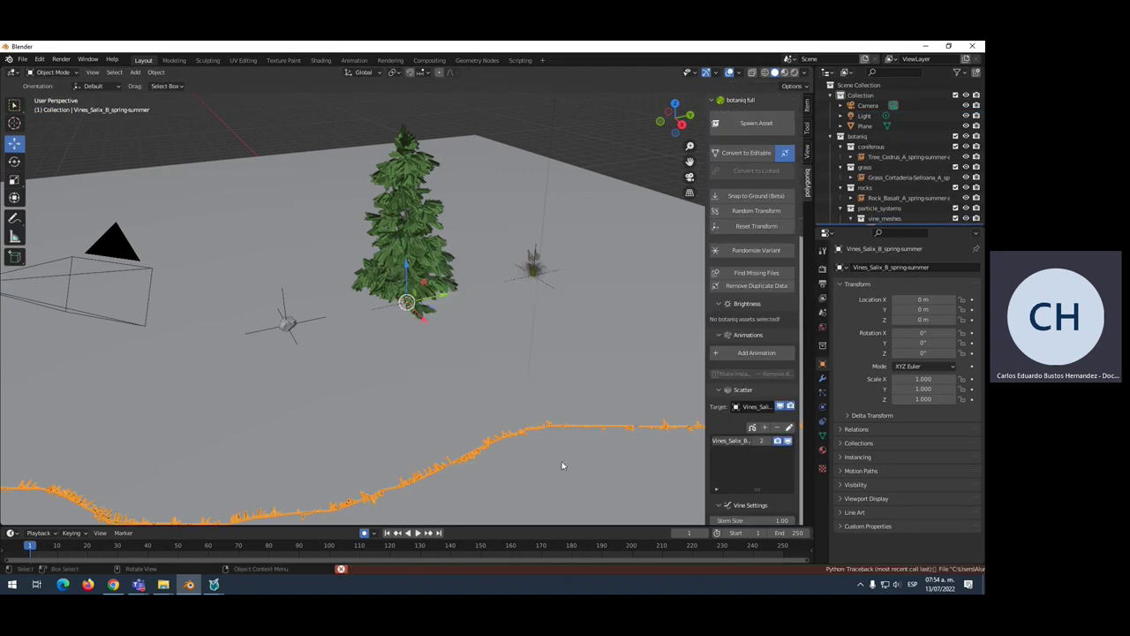
- Orbit around the scene and switch the viewport to dark solid shading
{"action": "scroll", "coordinate": [494, 465], "scroll_direction": "up", "scroll_amount": 2}
{"action": "scroll", "coordinate": [494, 465], "scroll_direction": "down", "scroll_amount": 3}
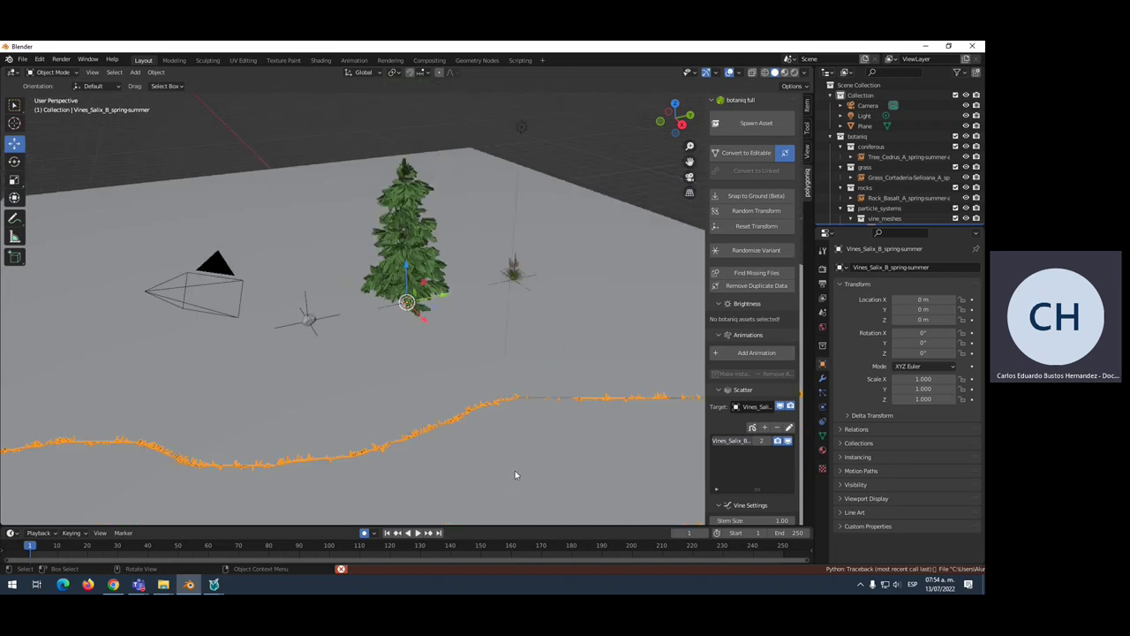
{"action": "mouse_move", "coordinate": [523, 465]}
{"action": "middle_mouse_down", "text": "alt"}
{"action": "mouse_move", "coordinate": [359, 109]}
{"action": "mouse_move", "coordinate": [382, 509]}
{"action": "middle_mouse_up", "text": "alt"}
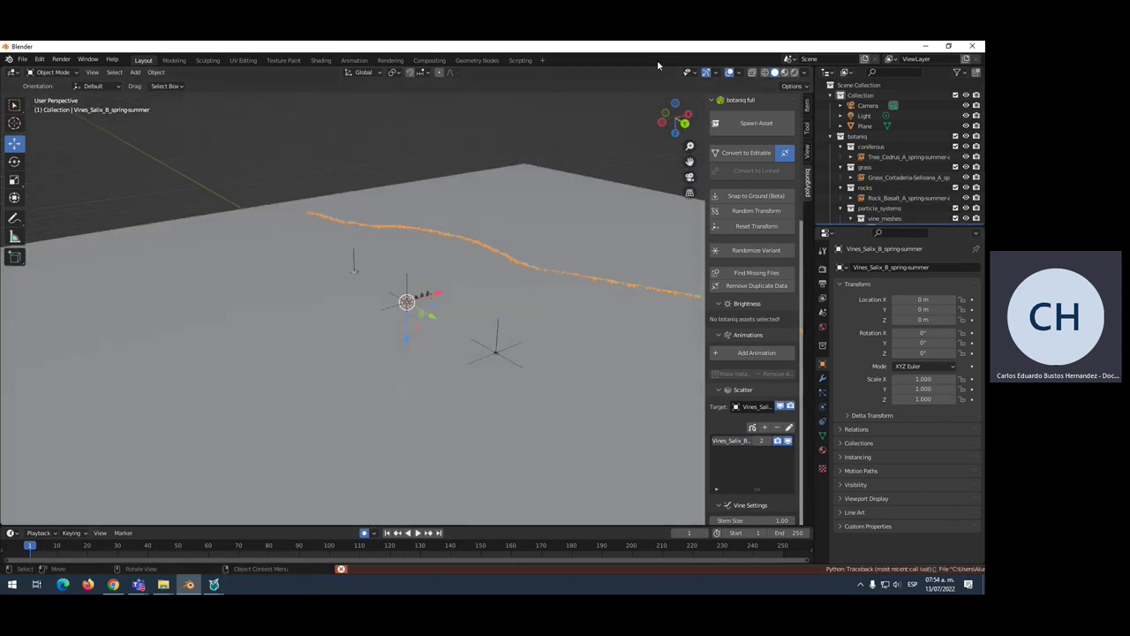
{"action": "left_click", "coordinate": [785, 74]}
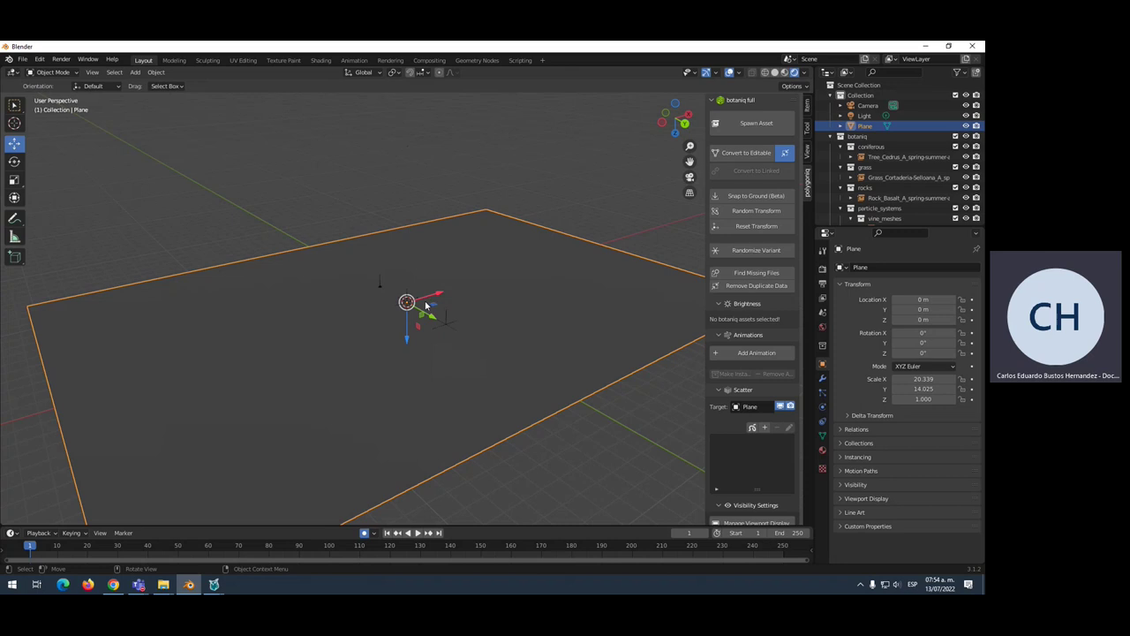
- Orbit the view to see the shadowed scene and deselect the plane
{"action": "mouse_move", "coordinate": [425, 305]}
{"action": "middle_mouse_down"}
{"action": "mouse_move", "coordinate": [411, 345]}
{"action": "mouse_move", "coordinate": [376, 370]}
{"action": "mouse_move", "coordinate": [470, 385]}
{"action": "mouse_move", "coordinate": [429, 350]}
{"action": "mouse_move", "coordinate": [450, 355]}
{"action": "middle_mouse_up"}
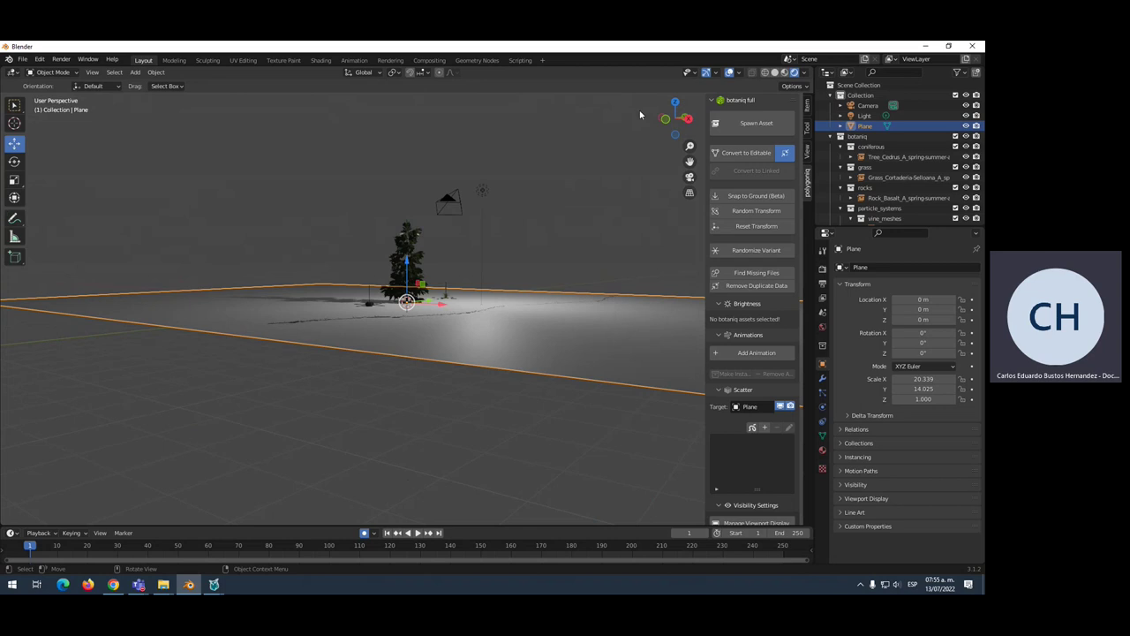
{"action": "left_click", "coordinate": [250, 200]}
- Add a cube and move it to X -5.4049 m, left of the cedar
{"action": "key", "text": "shift+a"}
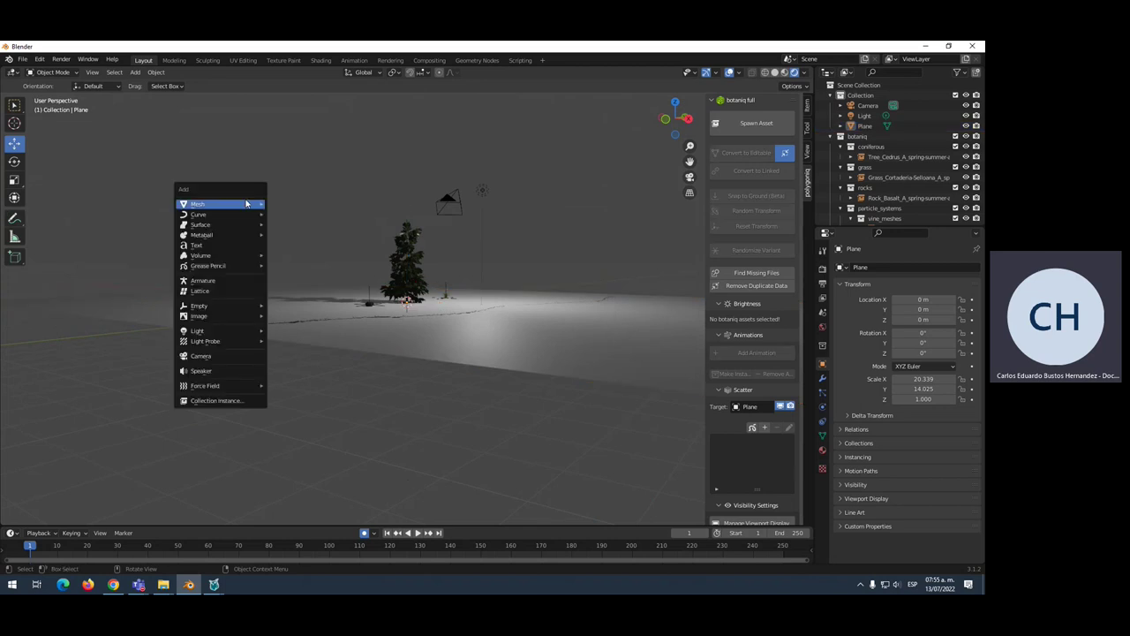
{"action": "mouse_move", "coordinate": [212, 204]}
{"action": "left_click", "coordinate": [298, 218]}
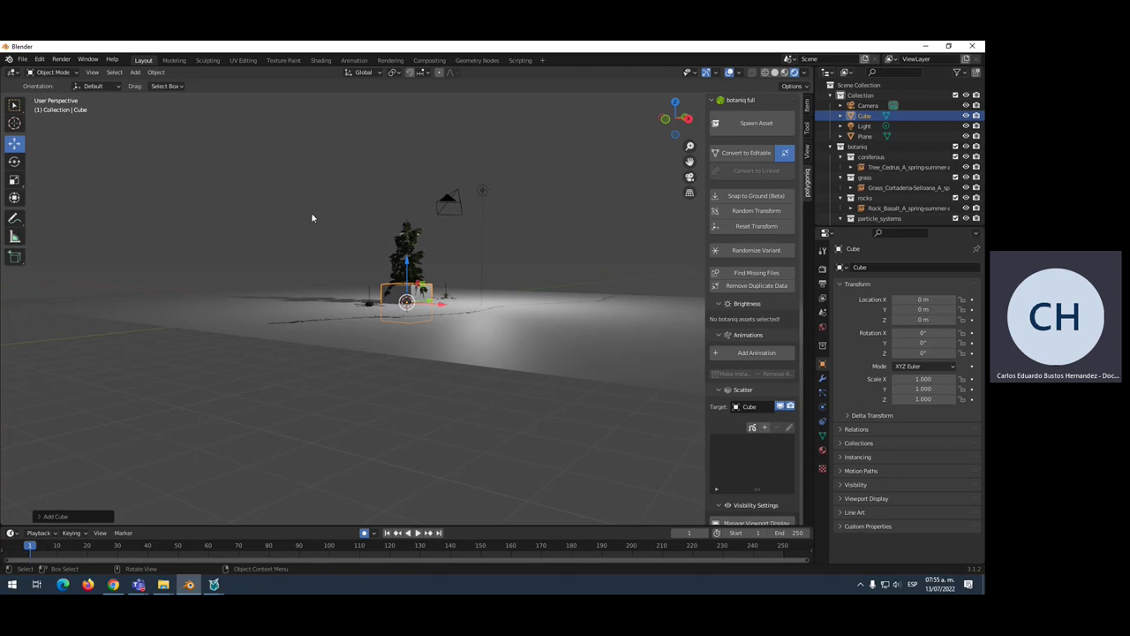
{"action": "middle_click_drag", "start_coordinate": [311, 214], "coordinate": [328, 256]}
{"action": "left_click_drag", "start_coordinate": [432, 310], "coordinate": [294, 296]}
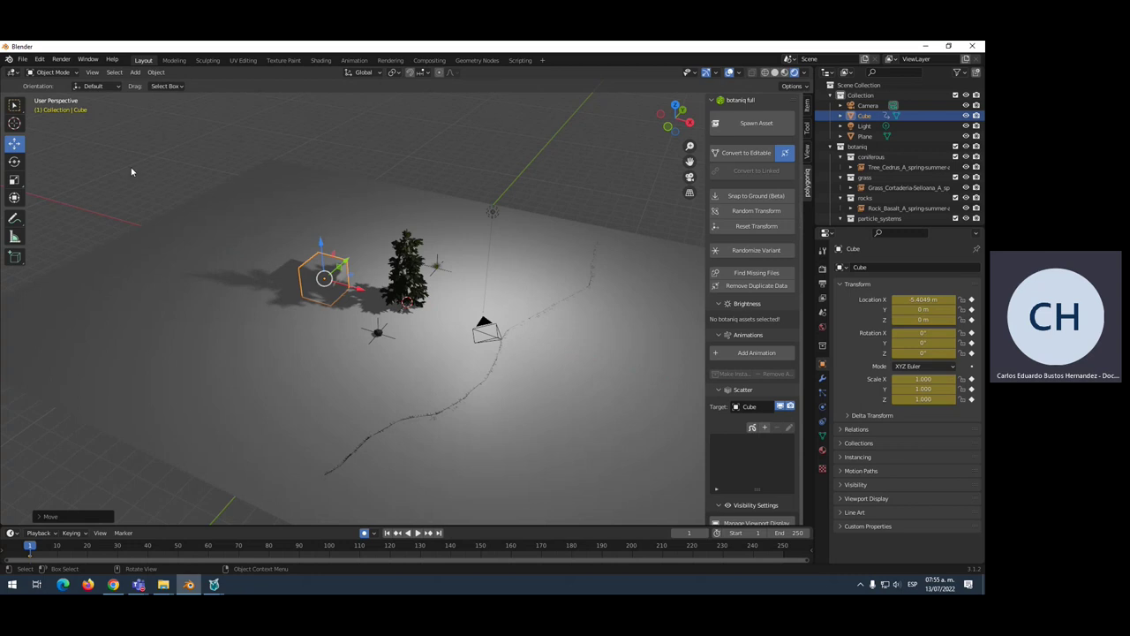
- Scale the cube into a thin 0.118 by 7.729 wall and raise it to Z 0.86906 m
{"action": "left_click", "coordinate": [17, 180]}
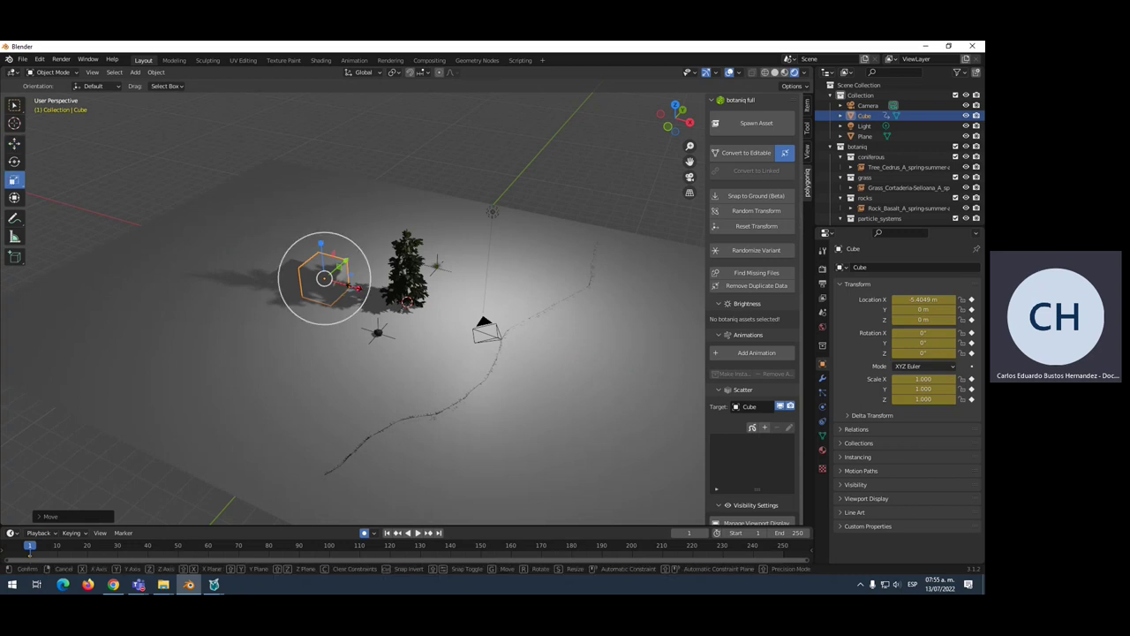
{"action": "mouse_move", "coordinate": [358, 290]}
{"action": "left_mouse_down"}
{"action": "mouse_move", "coordinate": [328, 279]}
{"action": "mouse_move", "coordinate": [402, 215]}
{"action": "mouse_move", "coordinate": [406, 168]}
{"action": "left_mouse_up"}
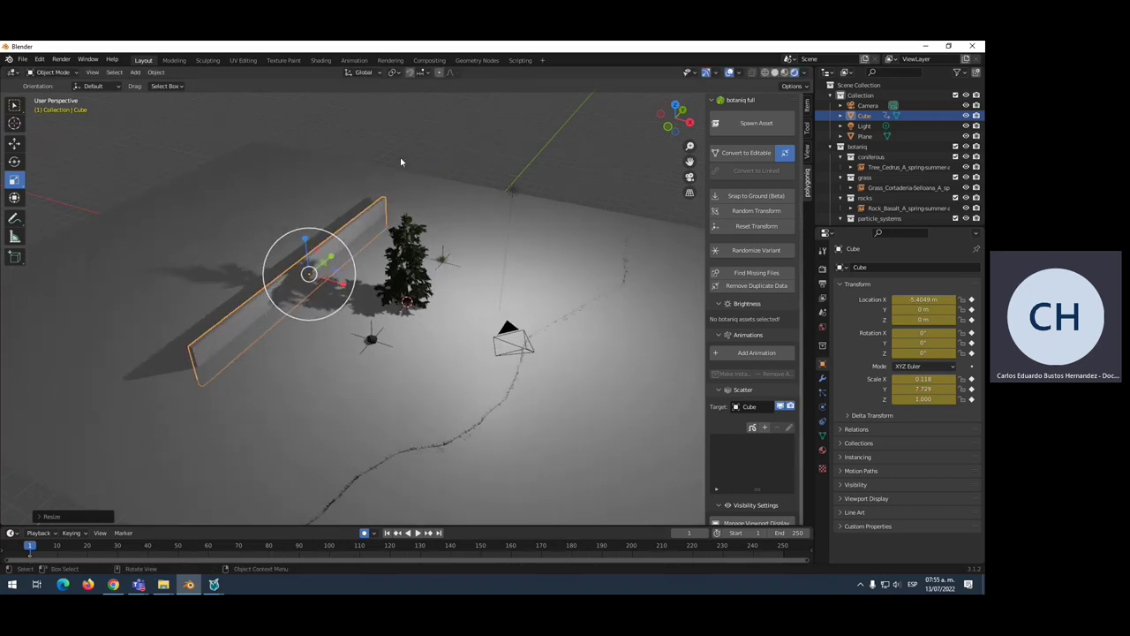
{"action": "middle_click_drag", "start_coordinate": [400, 161], "coordinate": [400, 123]}
{"action": "left_click", "coordinate": [14, 143]}
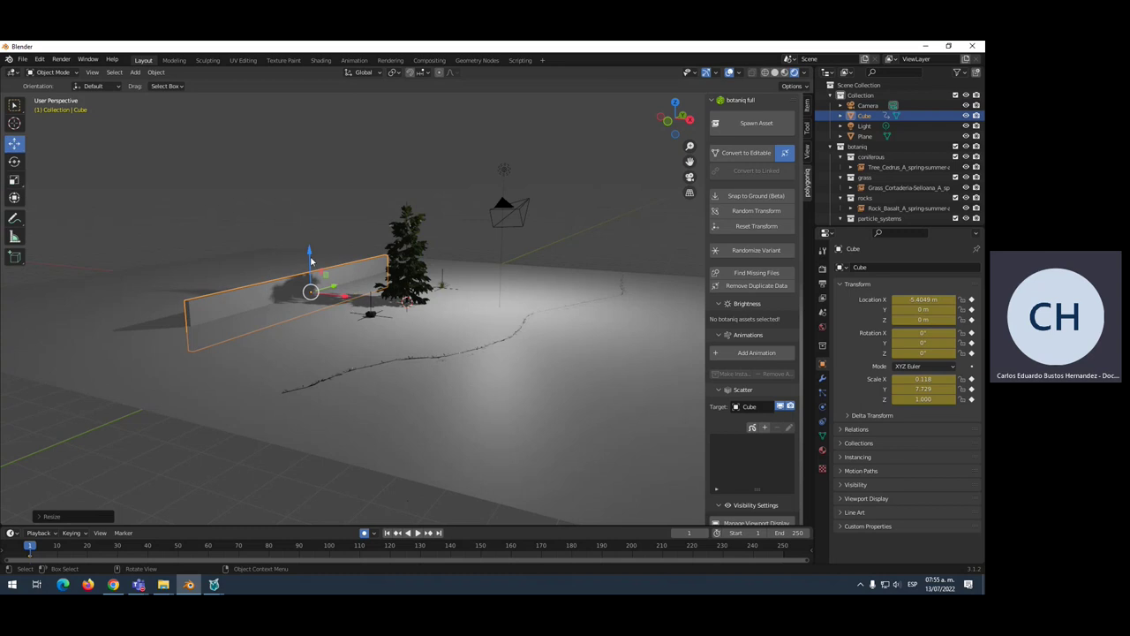
{"action": "left_click_drag", "start_coordinate": [310, 256], "coordinate": [318, 223]}
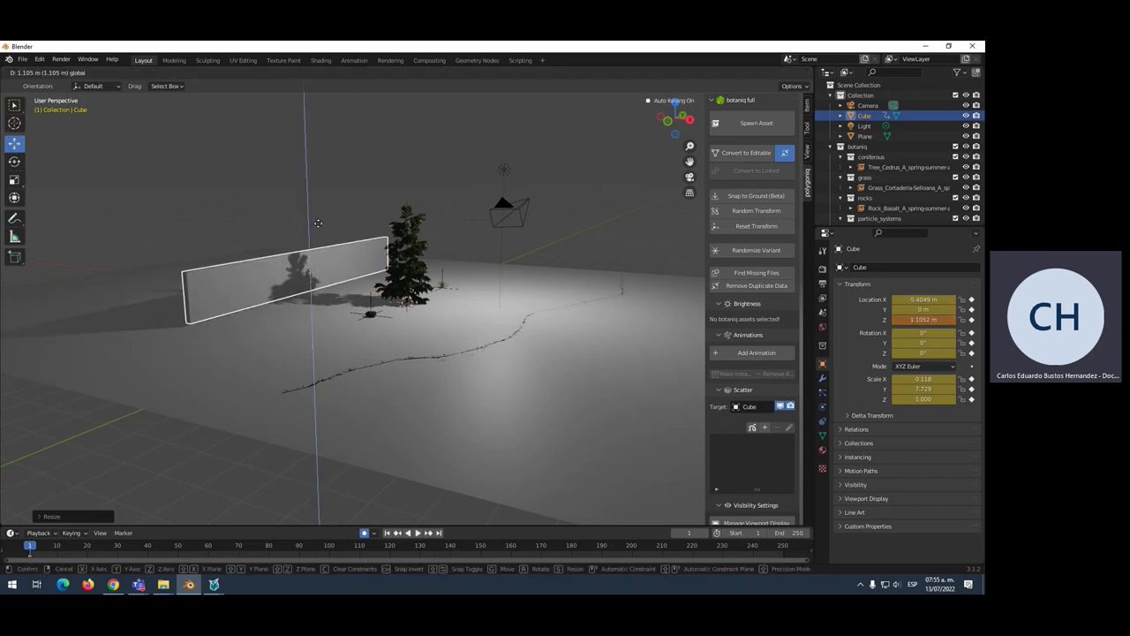
{"action": "left_click_drag", "start_coordinate": [318, 224], "coordinate": [321, 226]}
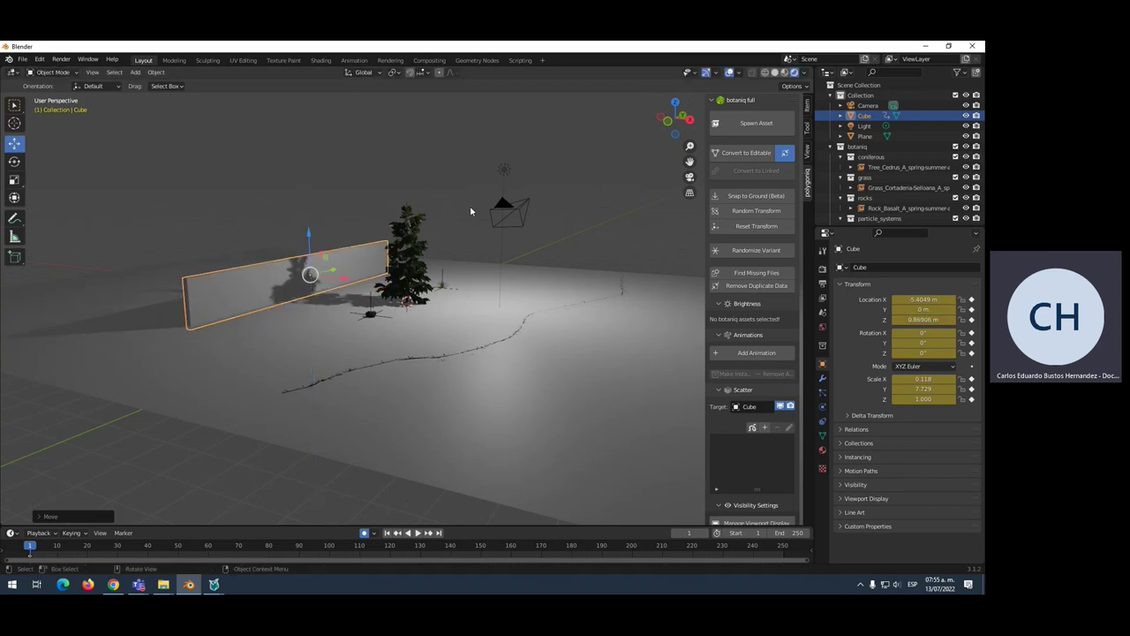
{"action": "left_click", "coordinate": [470, 212]}
- Spawn the botaniq ivy asset Hanging (C), Ivy_Hanging_C_spring-summer-autumn, from the ivy category
{"action": "left_click", "coordinate": [755, 122]}
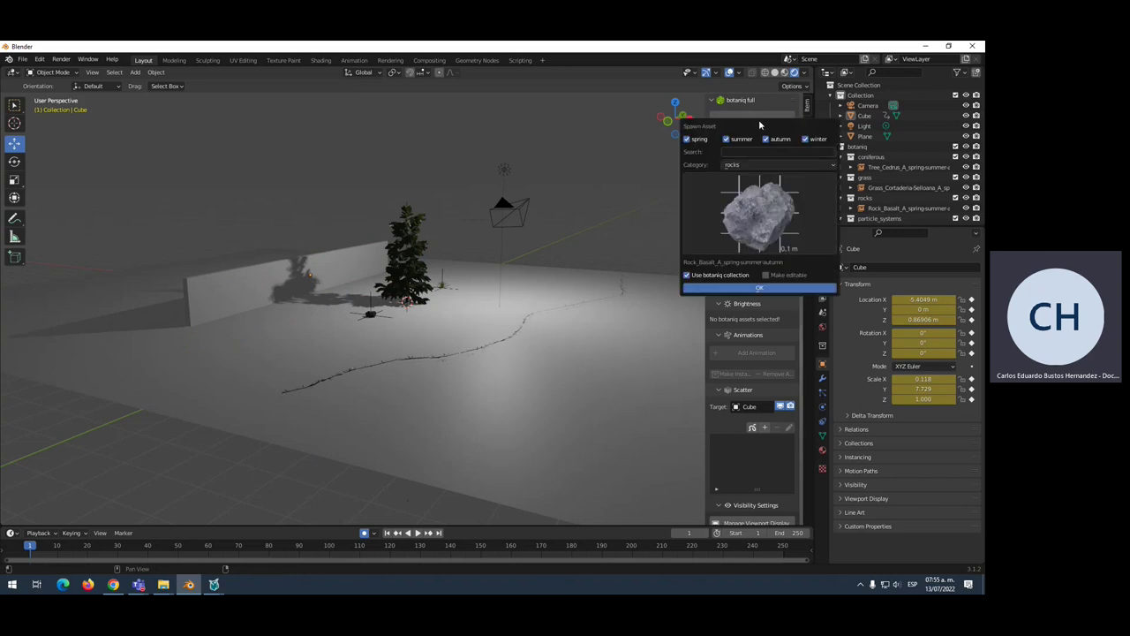
{"action": "left_click", "coordinate": [738, 166]}
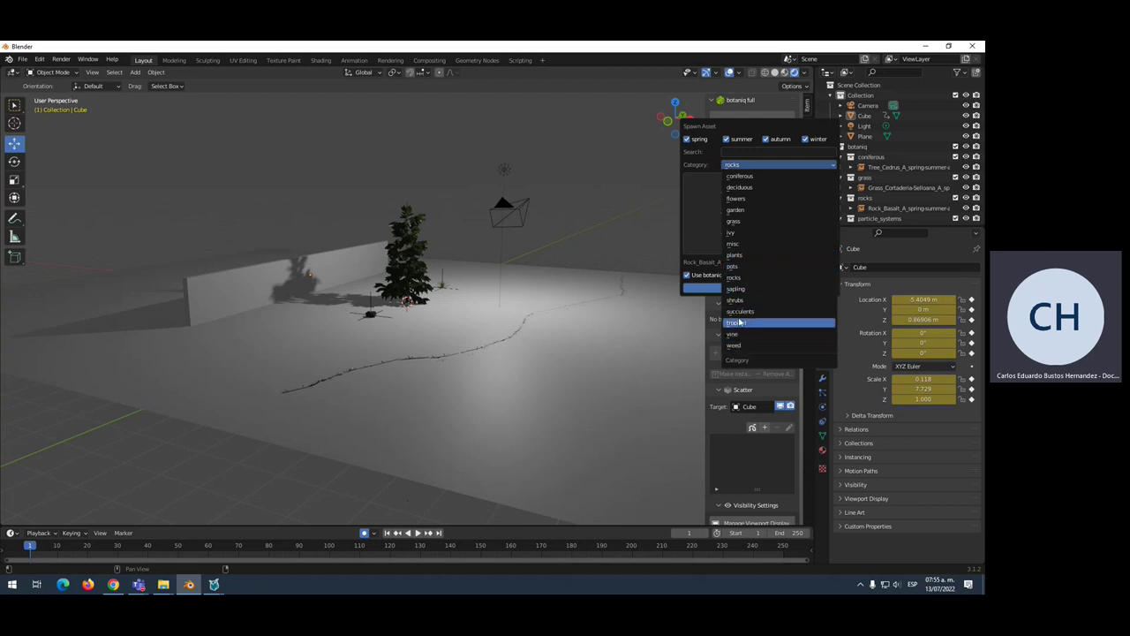
{"action": "left_click", "coordinate": [733, 277]}
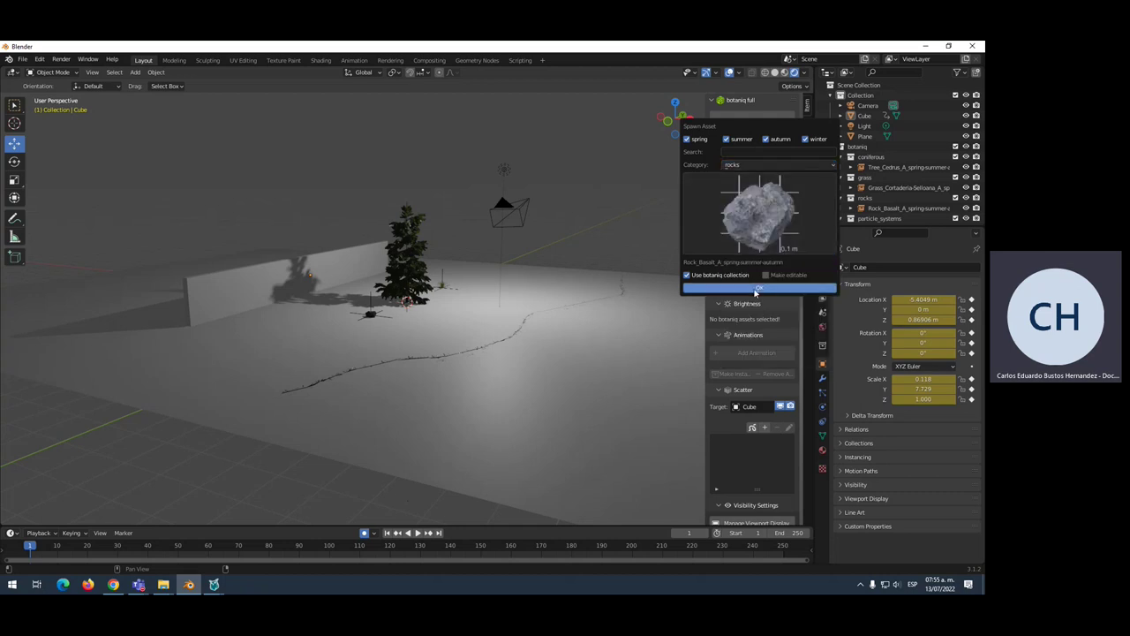
{"action": "left_click", "coordinate": [751, 117]}
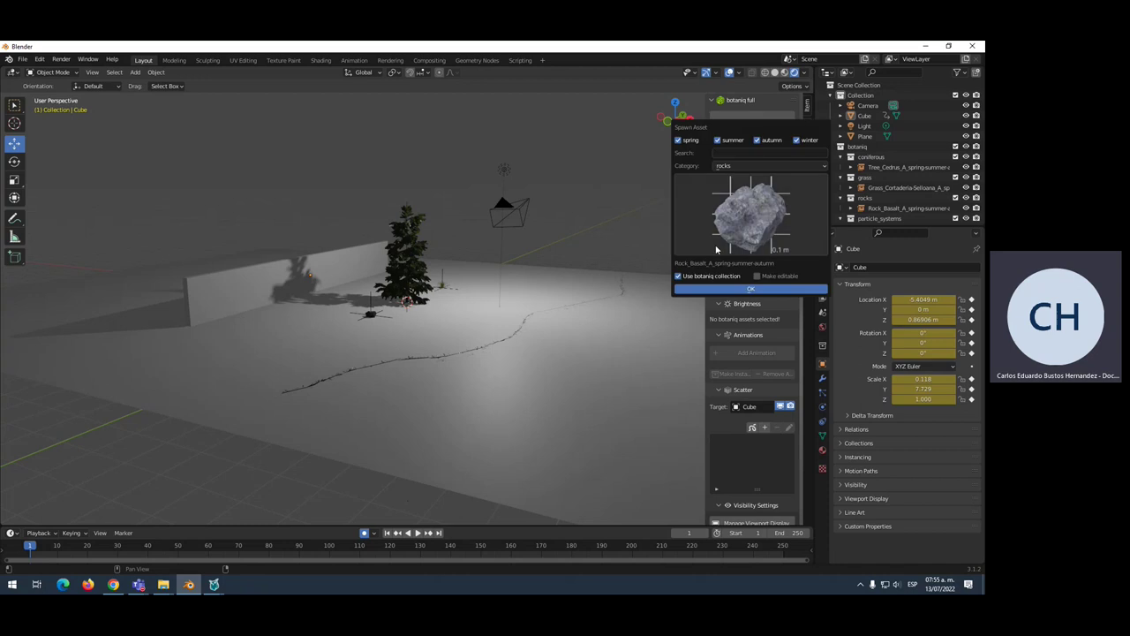
{"action": "left_click", "coordinate": [732, 168]}
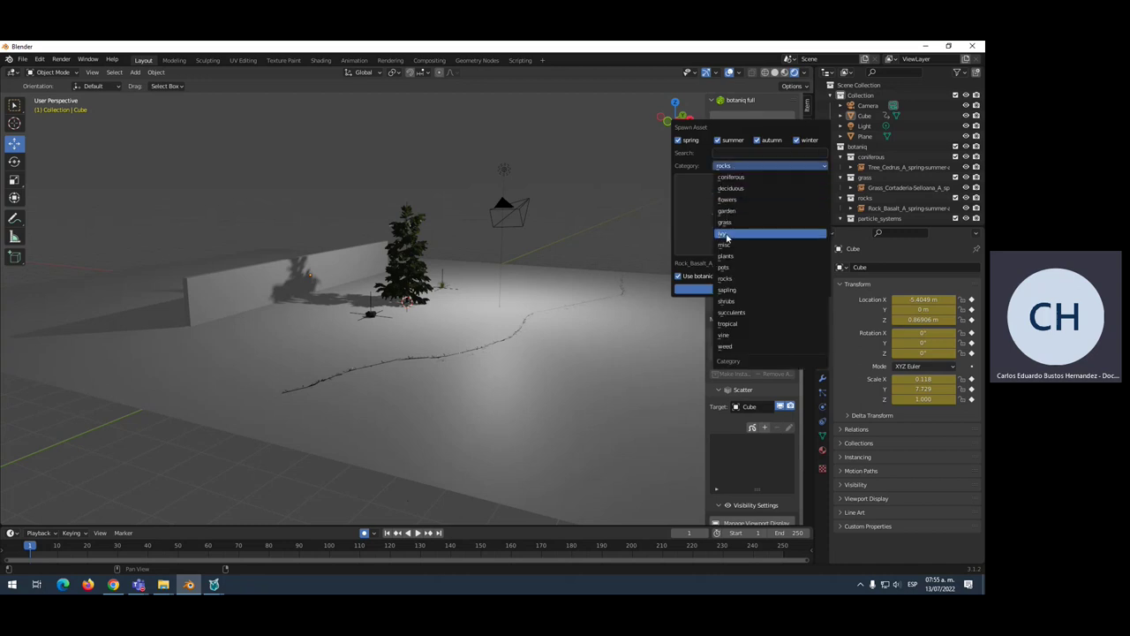
{"action": "left_click", "coordinate": [726, 237]}
{"action": "left_click", "coordinate": [753, 232]}
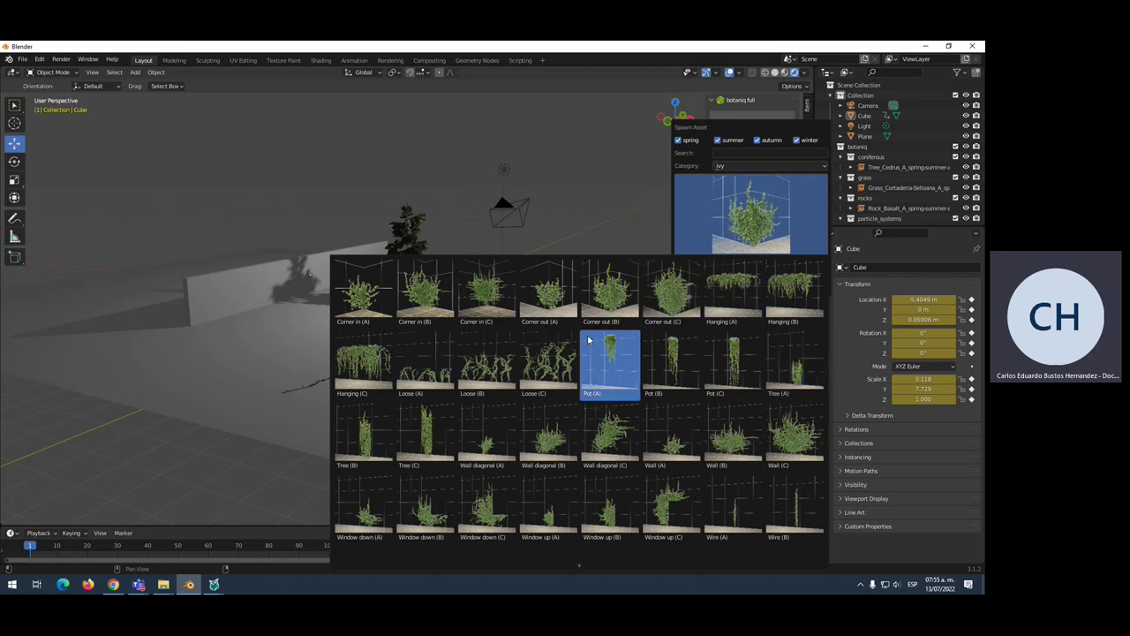
{"action": "left_click", "coordinate": [369, 363]}
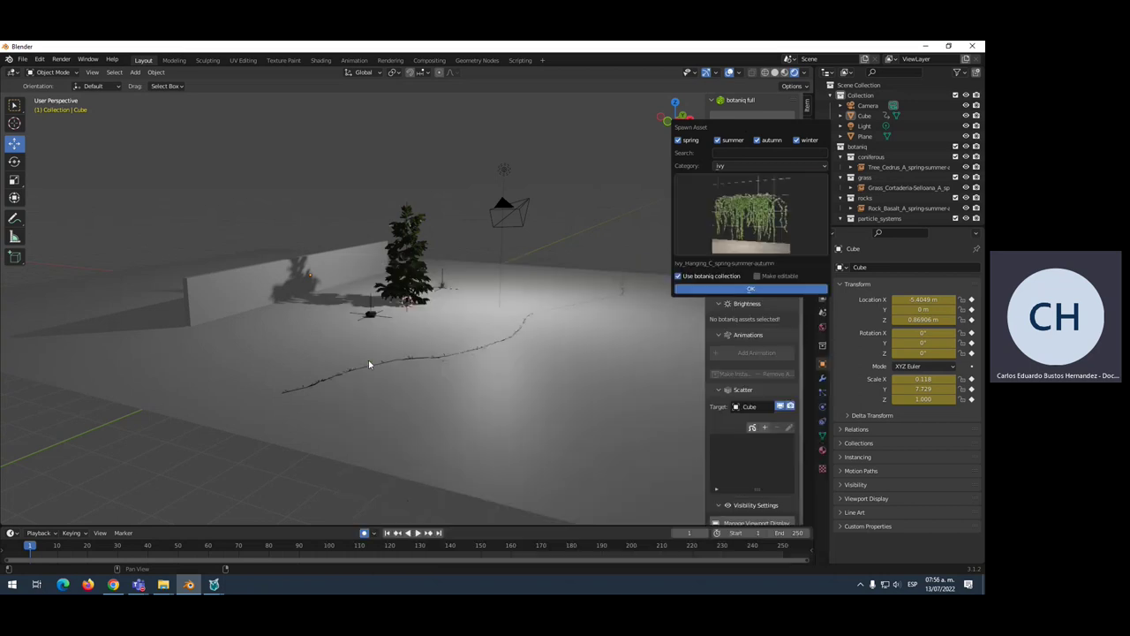
{"action": "left_click", "coordinate": [703, 292]}
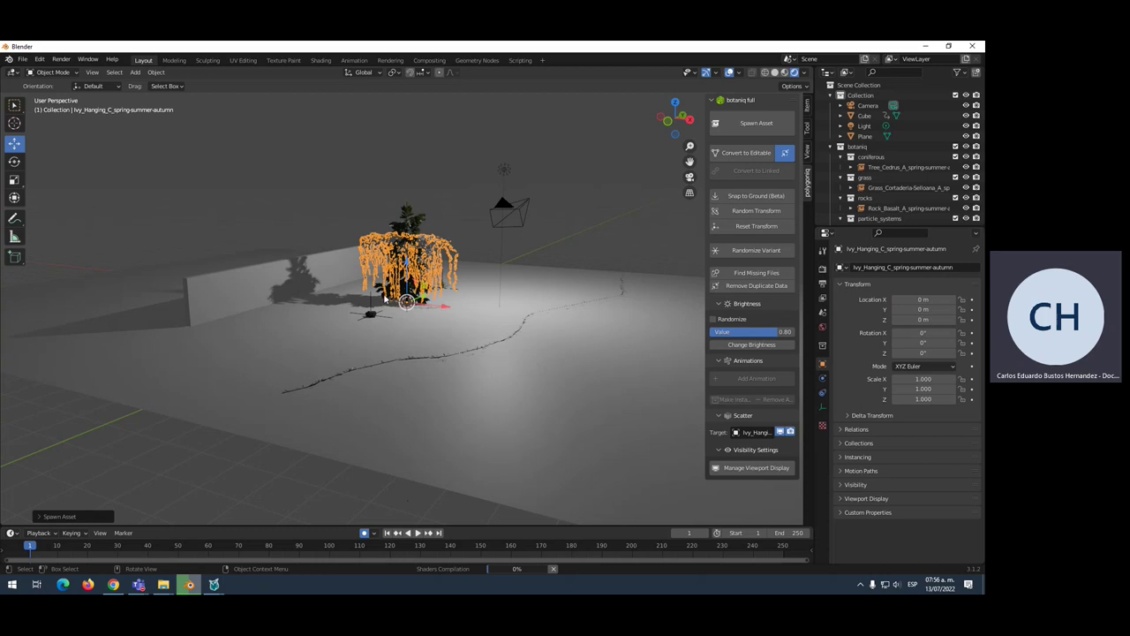
- Select the hanging ivy and slide it left toward the wall to X -5.1489 m
{"action": "scroll", "coordinate": [300, 305], "scroll_direction": "down", "scroll_amount": 2}
{"action": "left_click", "coordinate": [319, 301]}
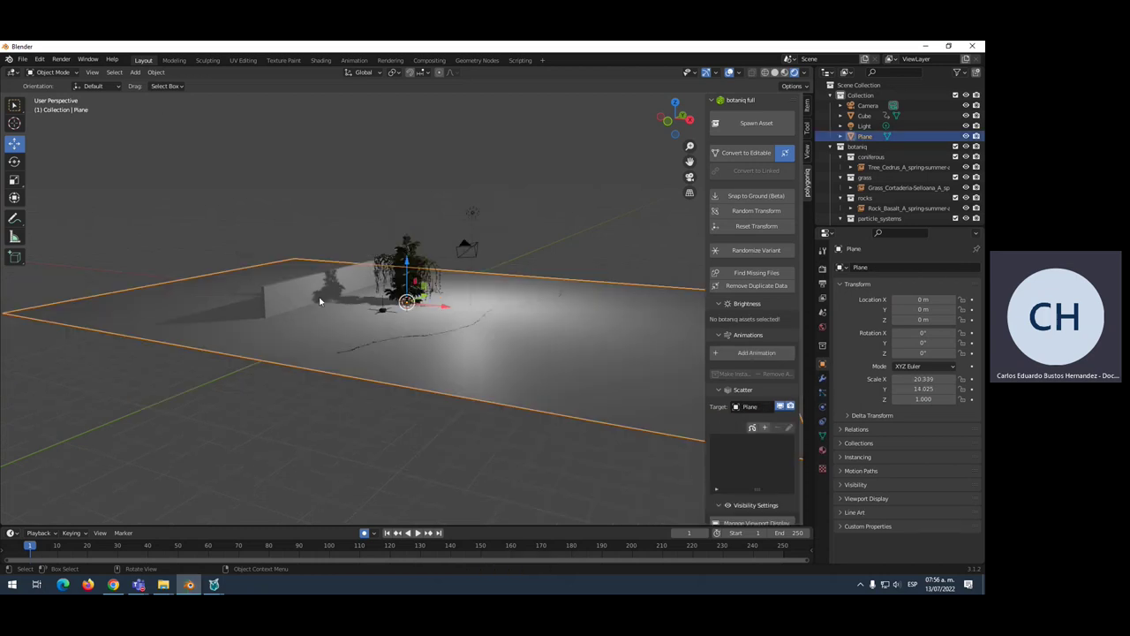
{"action": "scroll", "coordinate": [377, 236], "scroll_direction": "up", "scroll_amount": 3}
{"action": "left_click", "coordinate": [367, 233]}
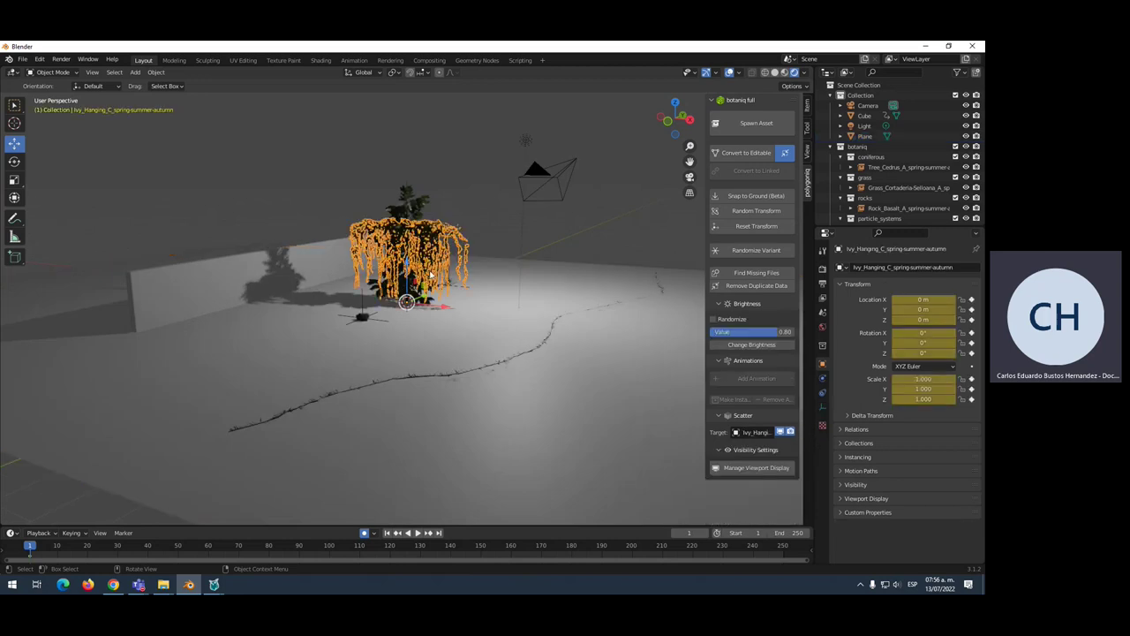
{"action": "left_click_drag", "start_coordinate": [436, 307], "coordinate": [339, 288]}
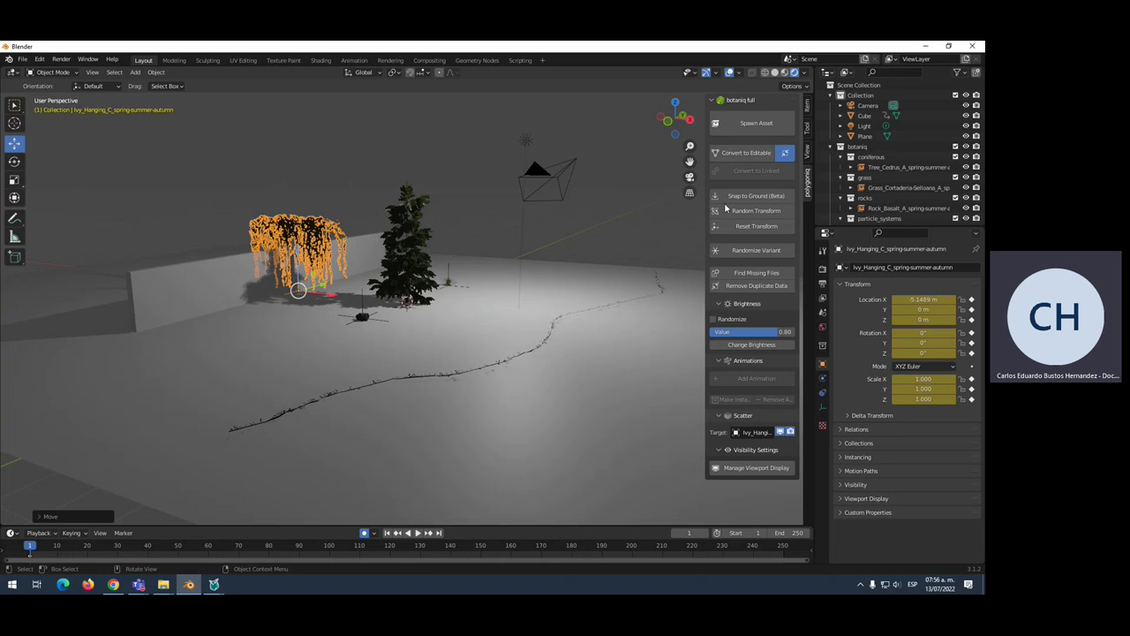
- Set the ivy's Z rotation to 90° and view it from the left side
{"action": "left_click", "coordinate": [808, 112]}
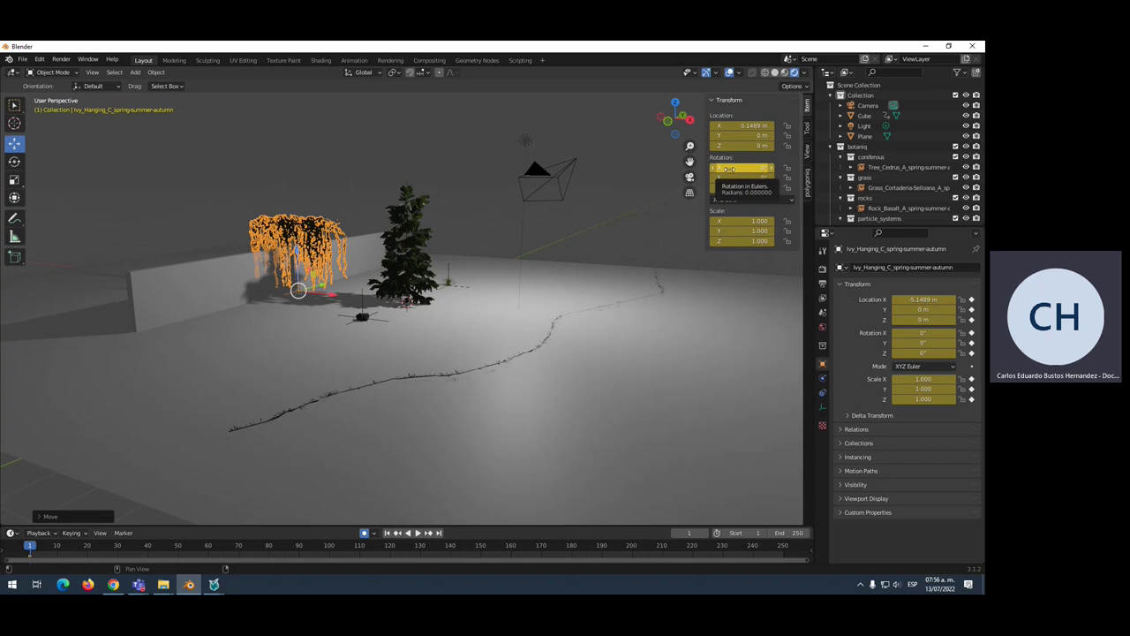
{"action": "mouse_move", "coordinate": [730, 177]}
{"action": "left_mouse_down"}
{"action": "mouse_move", "coordinate": [757, 167]}
{"action": "mouse_move", "coordinate": [740, 167]}
{"action": "mouse_move", "coordinate": [759, 187]}
{"action": "left_mouse_up"}
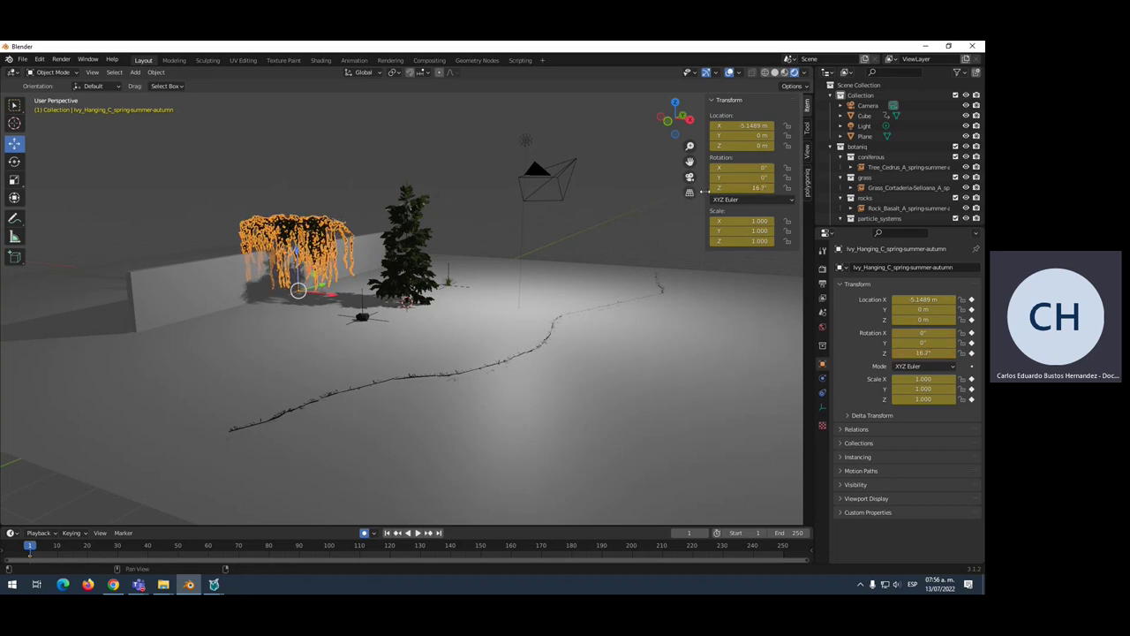
{"action": "left_click", "coordinate": [742, 187]}
{"action": "type", "text": "90"}
{"action": "key", "text": "Return"}
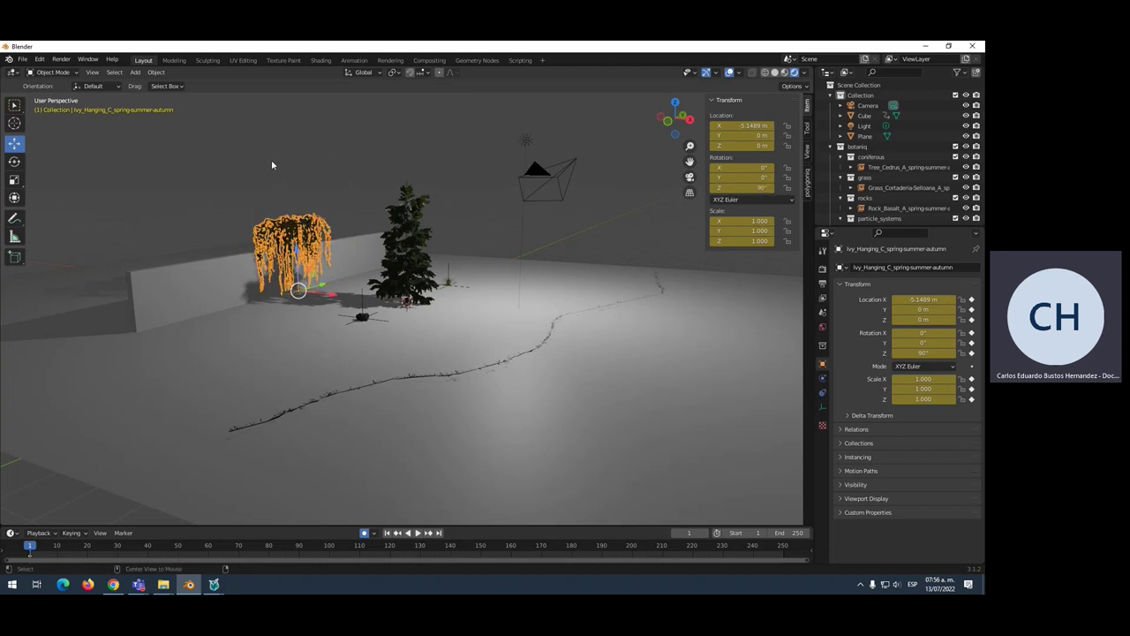
{"action": "key", "text": "ctrl+KP_3"}
- Lower the ivy along the Z axis, then orbit to see it against the wall
{"action": "middle_click_drag", "start_coordinate": [283, 188], "coordinate": [193, 202]}
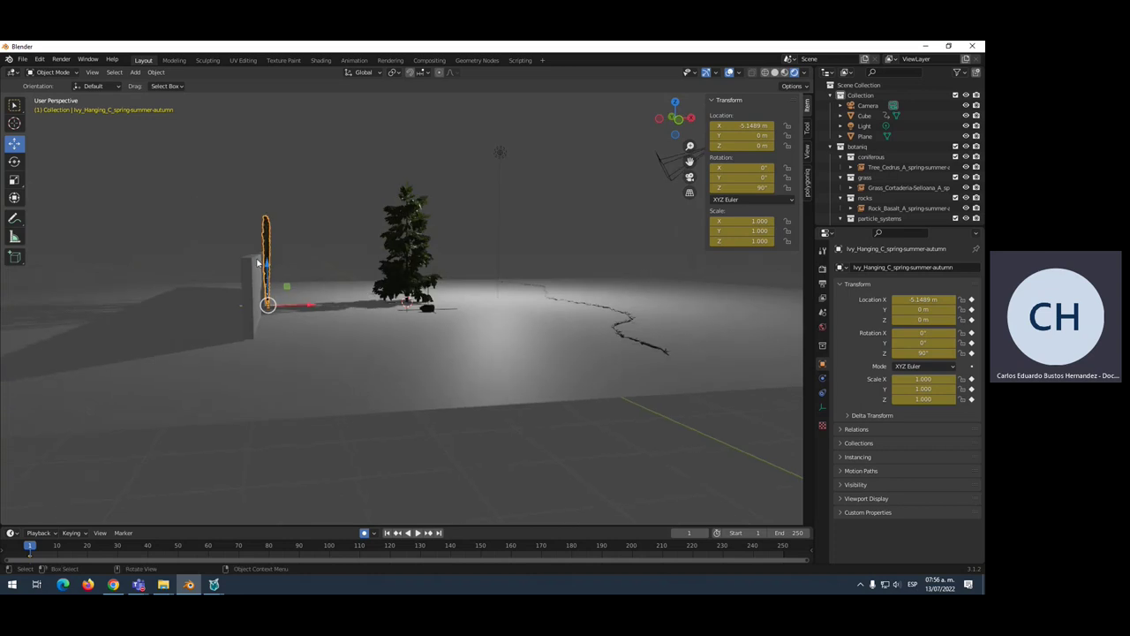
{"action": "key", "text": "g"}
{"action": "key", "text": "z"}
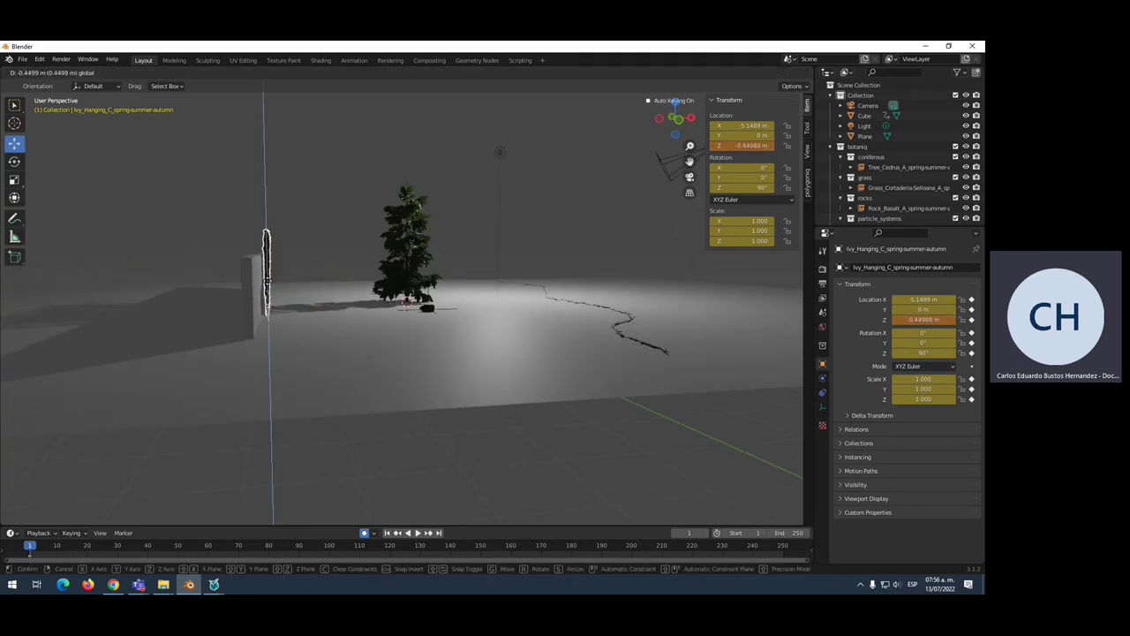
{"action": "left_click", "coordinate": [303, 229]}
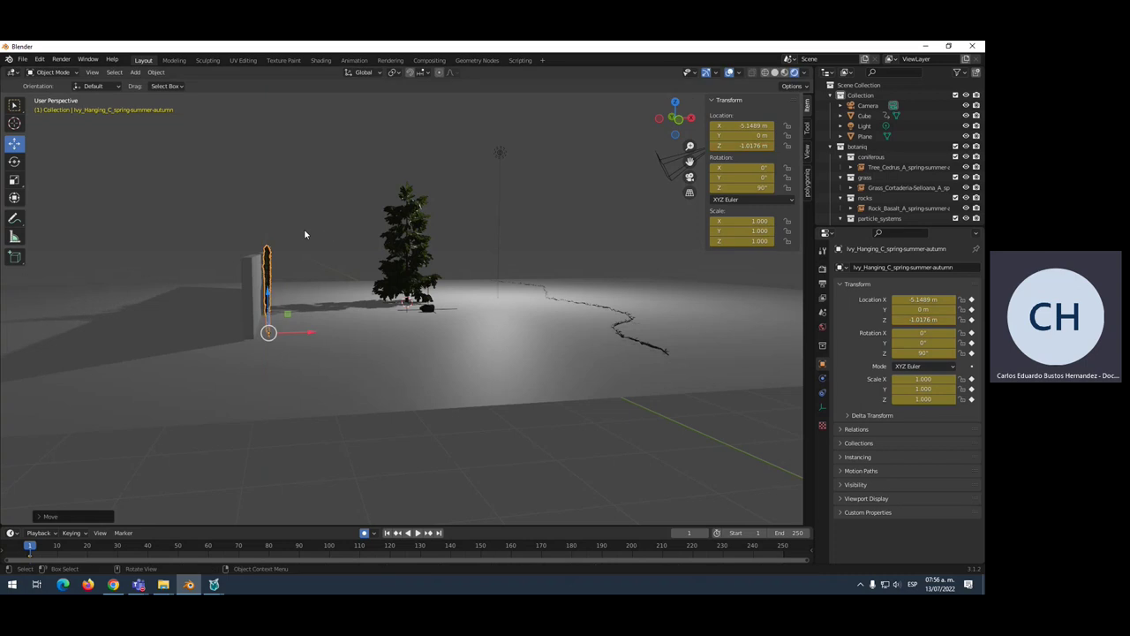
{"action": "mouse_move", "coordinate": [303, 228]}
{"action": "middle_mouse_down"}
{"action": "mouse_move", "coordinate": [271, 226]}
{"action": "mouse_move", "coordinate": [279, 234]}
{"action": "mouse_move", "coordinate": [7, 139]}
{"action": "middle_mouse_up"}
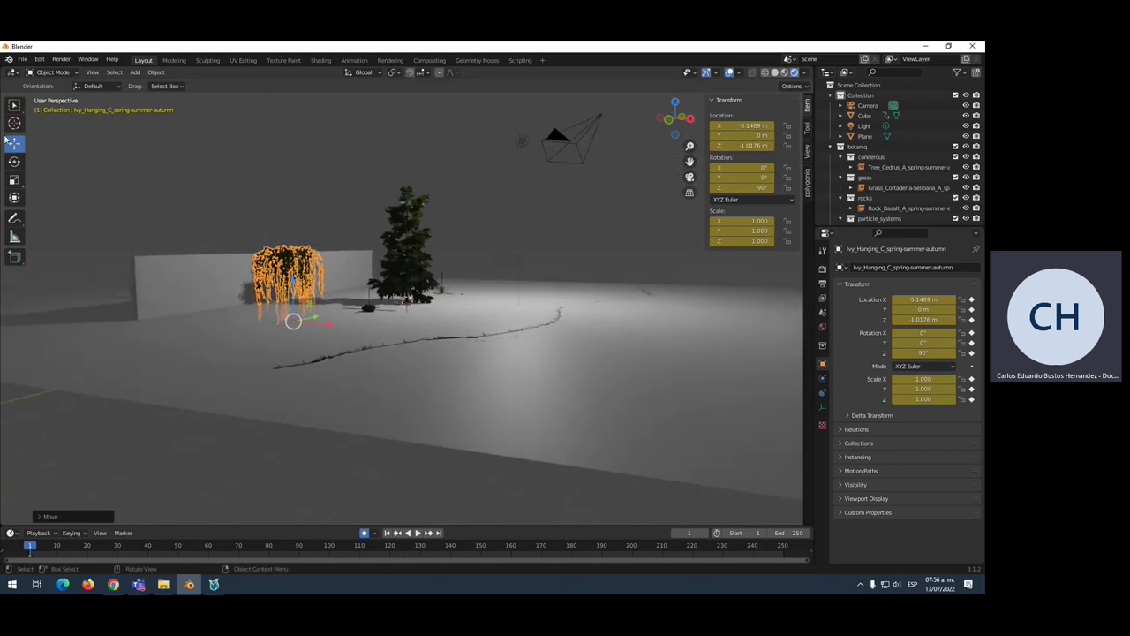
- Scale the ivy to 1.429 along X and 0.727 along Z
{"action": "left_click", "coordinate": [15, 180]}
{"action": "key", "text": "s"}
{"action": "key", "text": "x"}
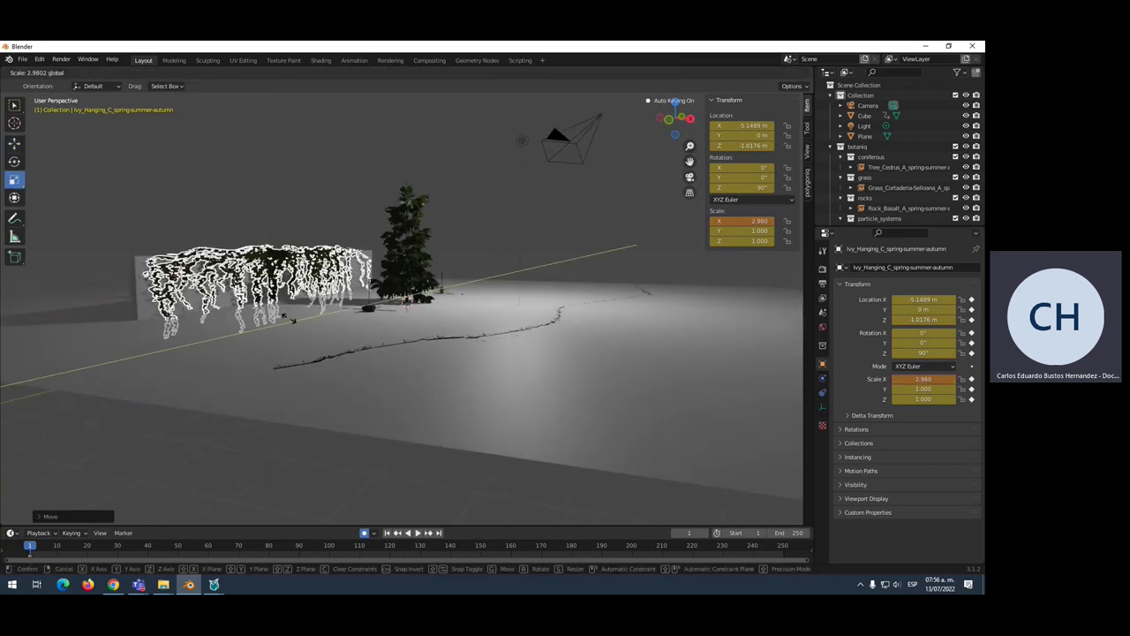
{"action": "left_click", "coordinate": [294, 319]}
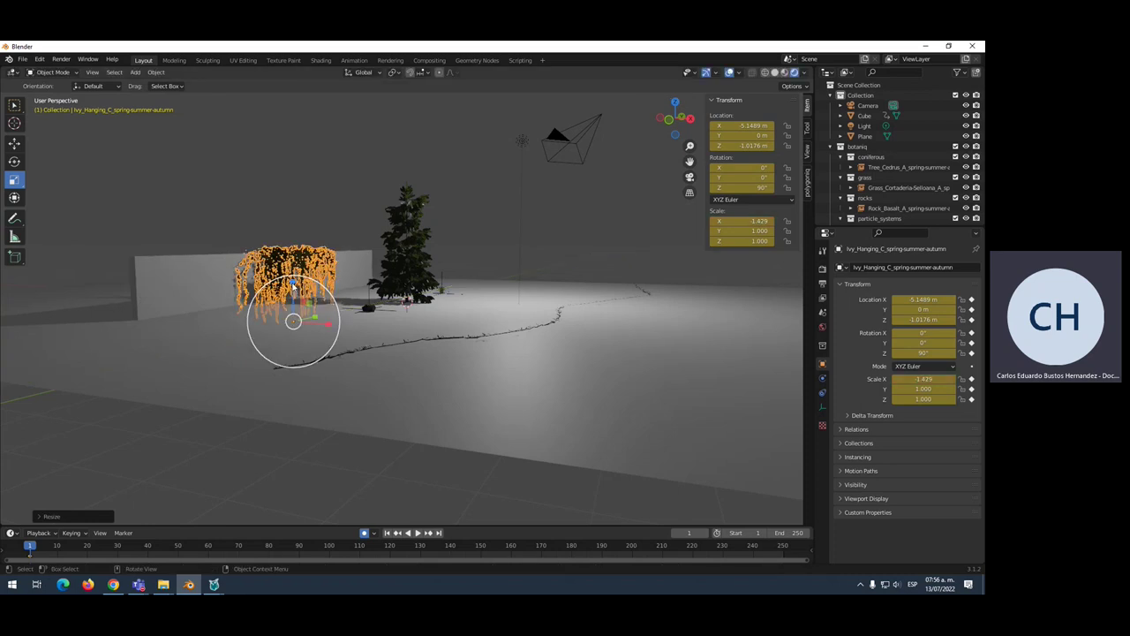
{"action": "key", "text": "s"}
{"action": "key", "text": "z"}
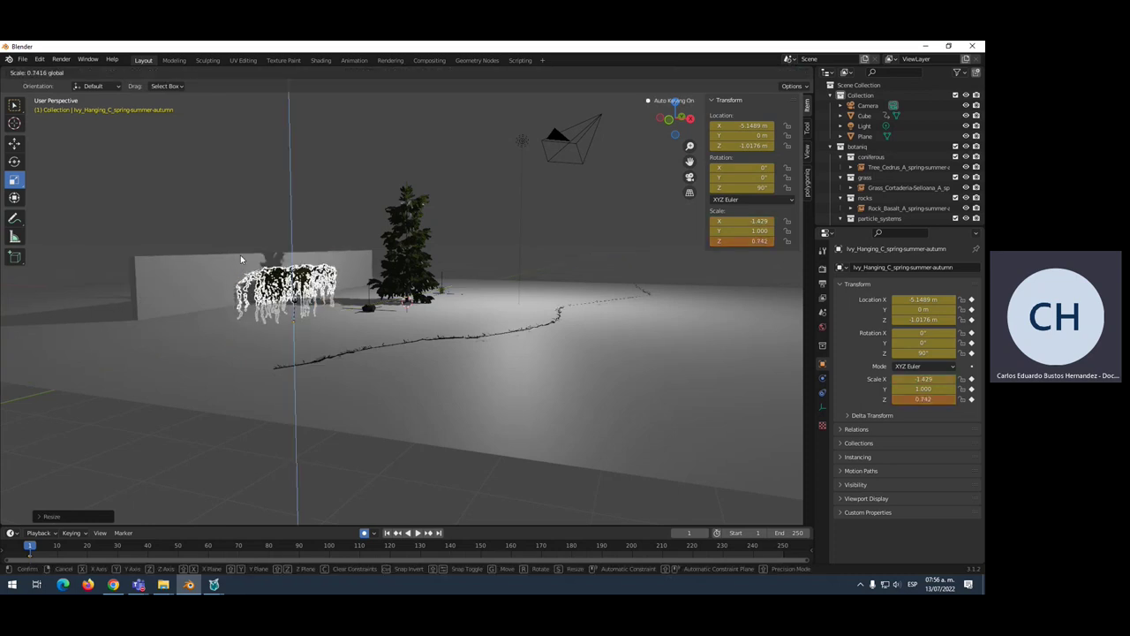
{"action": "left_click", "coordinate": [256, 265]}
- Move the ivy along Z to -0.048 m so it hangs over the wall
{"action": "key", "text": "shift+space"}
{"action": "key", "text": "g"}
{"action": "key", "text": "g"}
{"action": "key", "text": "z"}
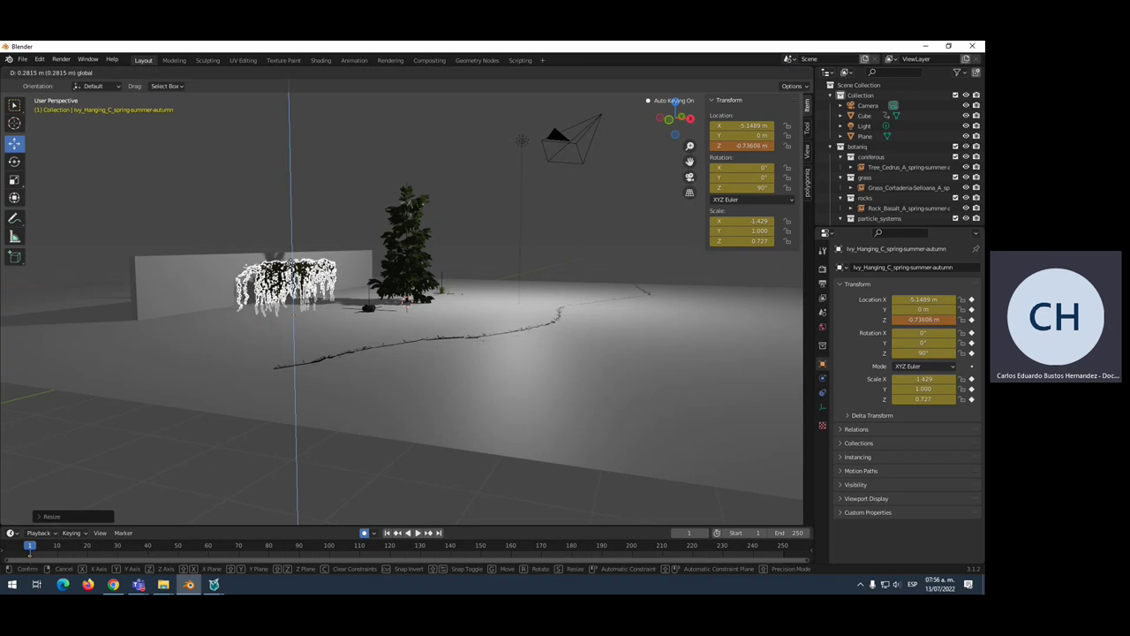
{"action": "left_click", "coordinate": [340, 231]}
{"action": "middle_click_drag", "start_coordinate": [352, 211], "coordinate": [303, 212]}
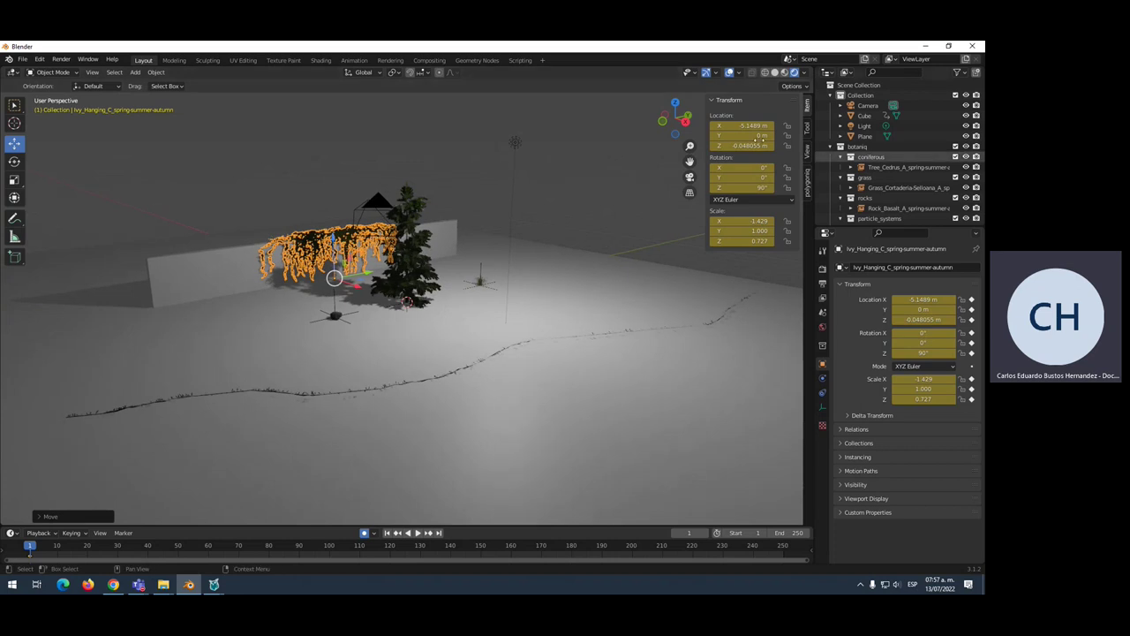
{"action": "left_click", "coordinate": [592, 161]}
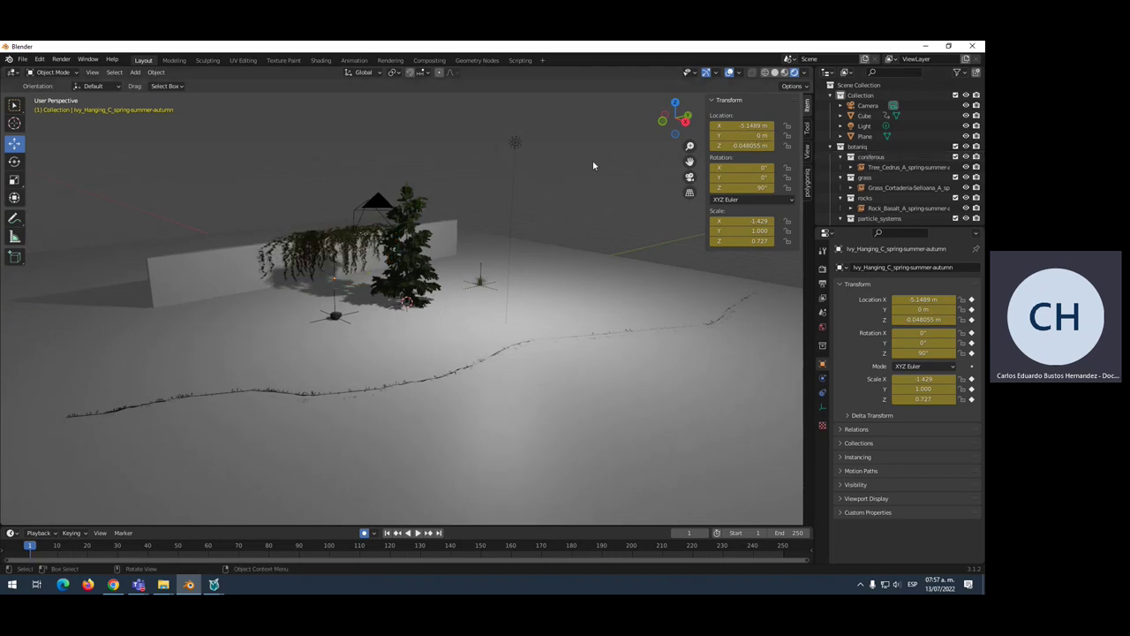
{"action": "left_click", "coordinate": [60, 59]}
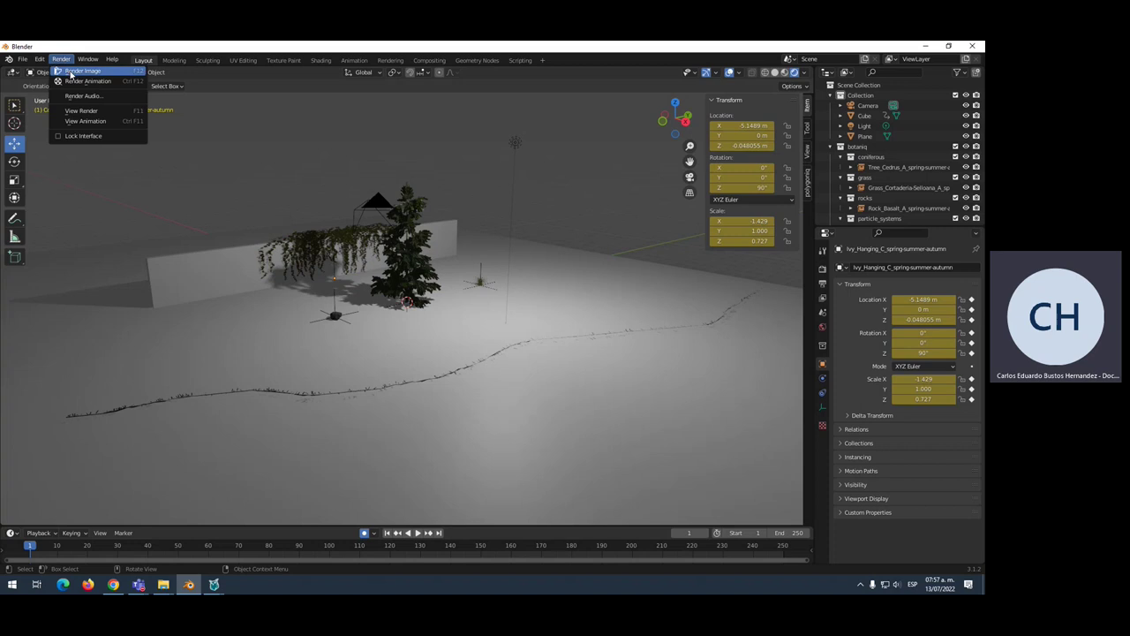
- Render a still image of the cedar, ivy, rock and grass scene, then close the result
{"action": "left_click", "coordinate": [82, 70]}
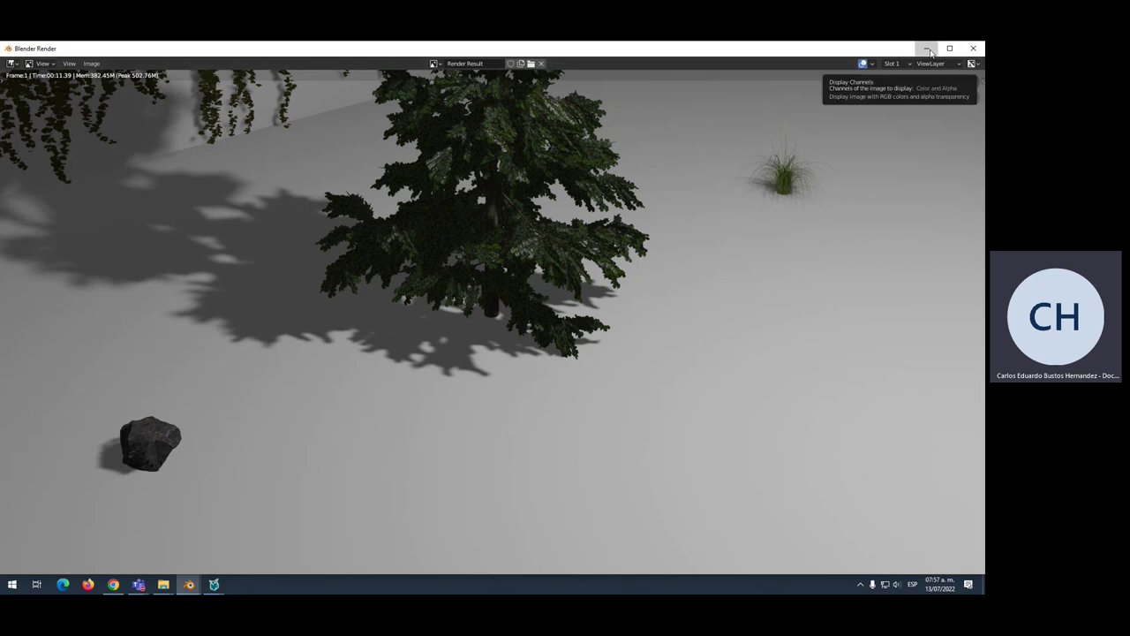
{"action": "left_click", "coordinate": [973, 47]}
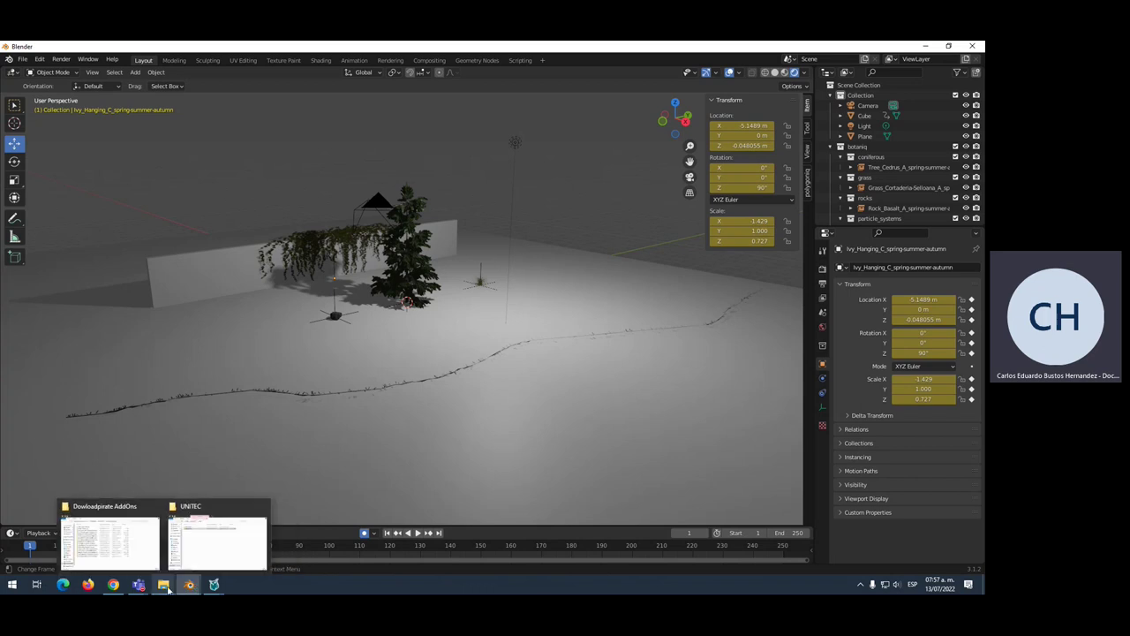
- Return to the Teams meeting, dismiss the recording notice, and request stopping recording and transcription
{"action": "mouse_move", "coordinate": [139, 585]}
{"action": "left_click", "coordinate": [182, 510]}
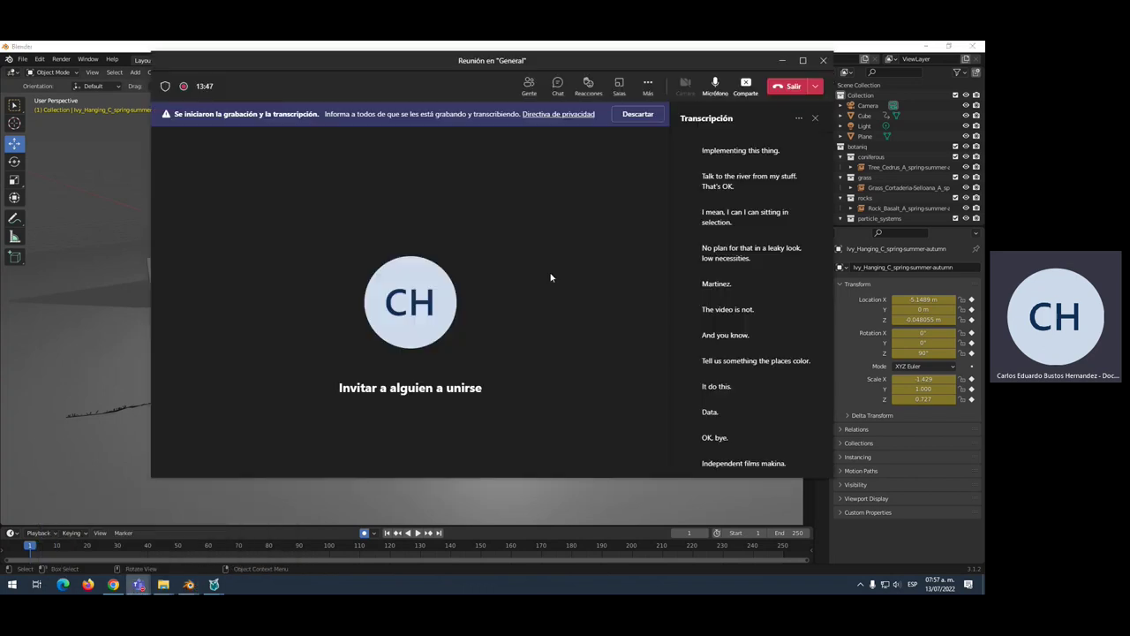
{"action": "left_click", "coordinate": [650, 118]}
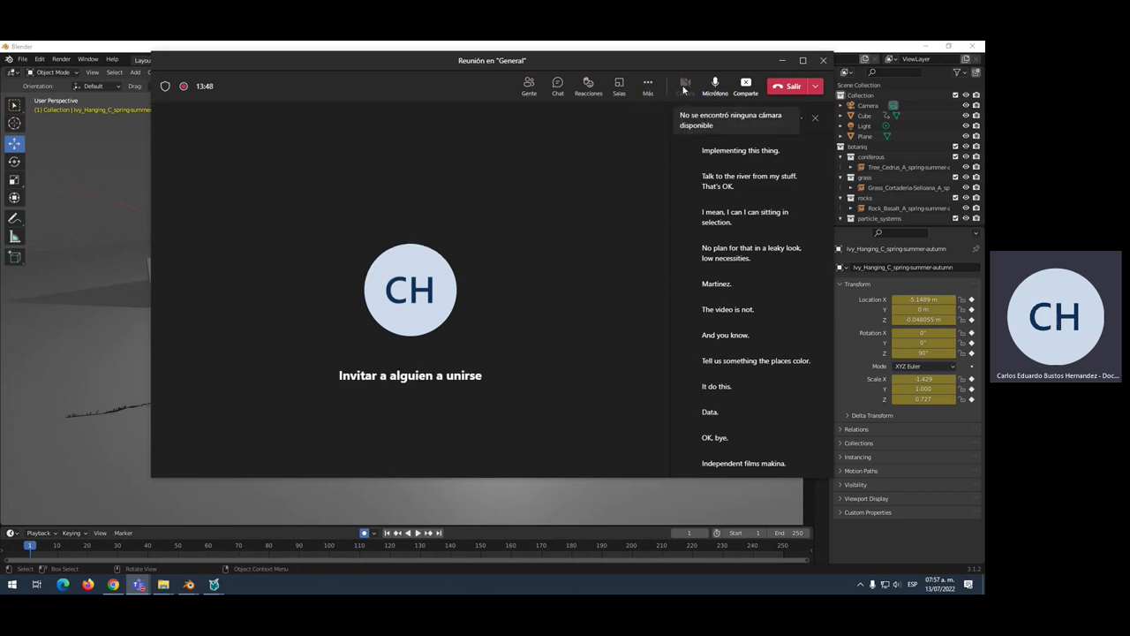
{"action": "left_click", "coordinate": [648, 86]}
{"action": "left_click", "coordinate": [658, 334]}
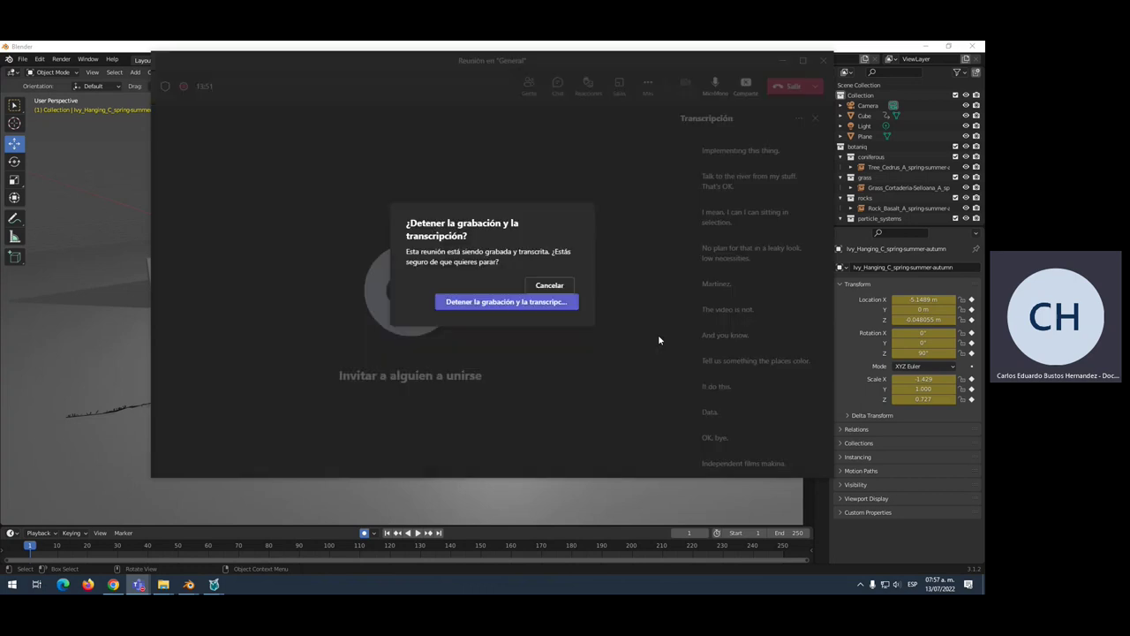